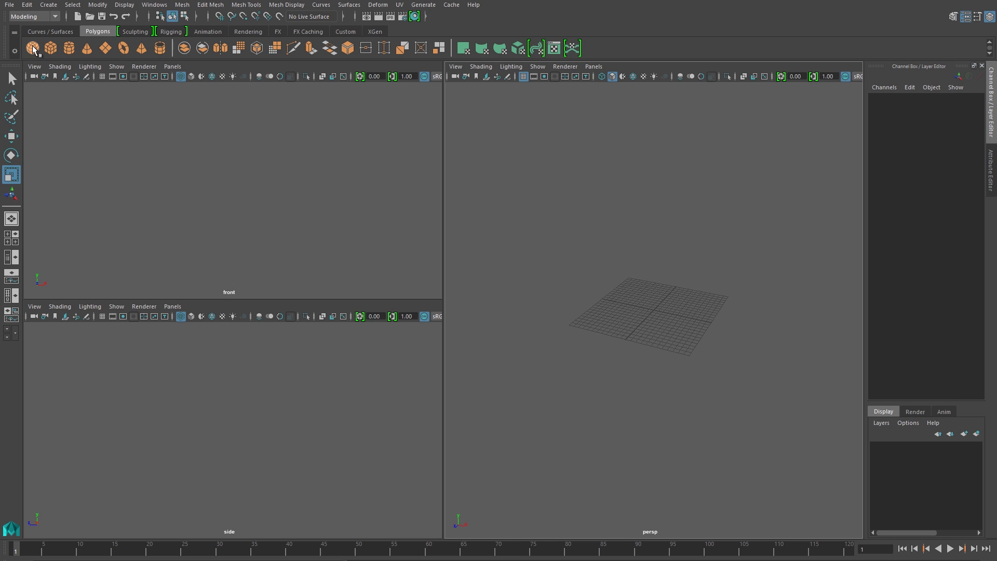
Create a polygon sphere with radius 24, 48 axis subdivisions and 48 height subdivisions.
left_click(39, 51)
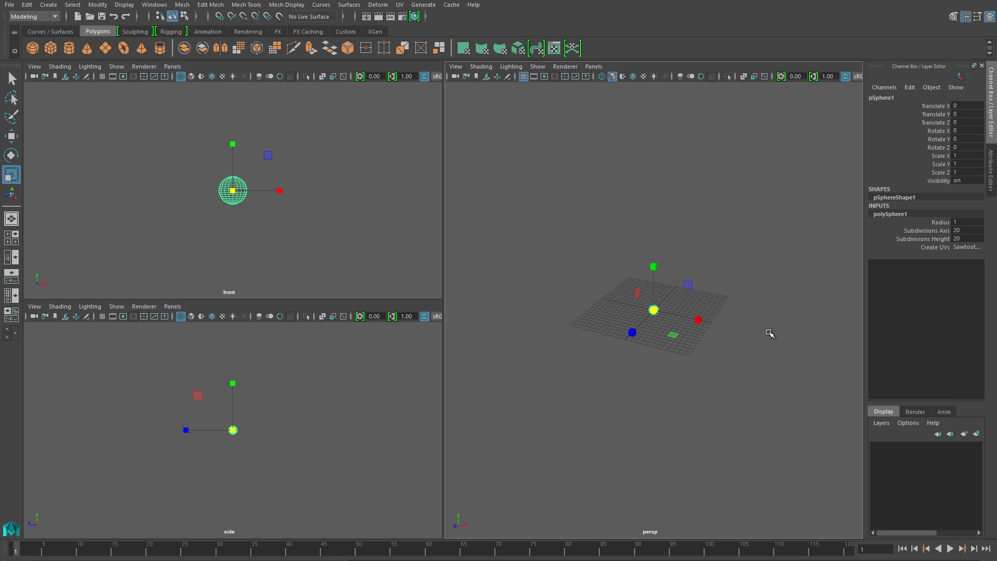
left_click(970, 222)
type("24")
key("Return")
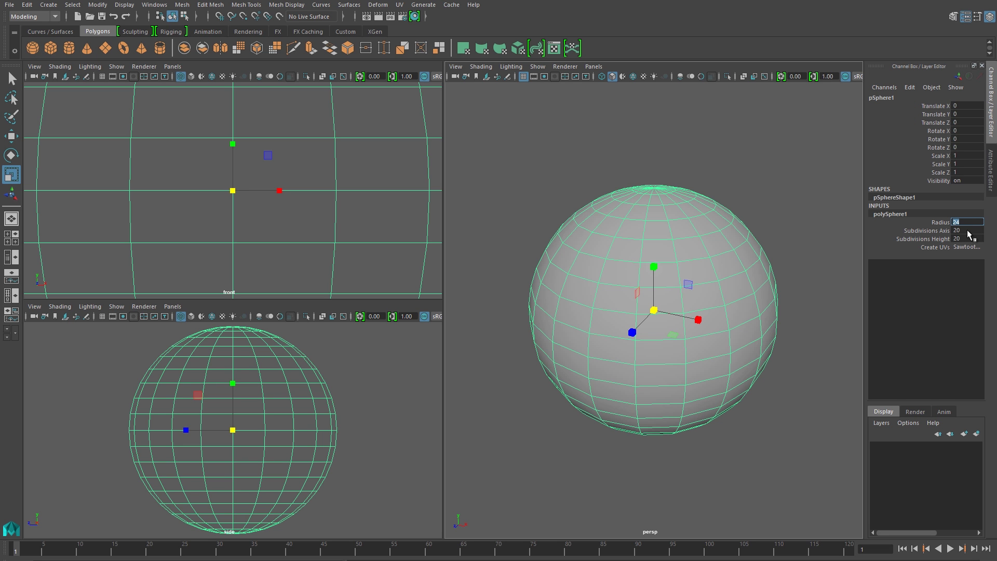
left_click(967, 231)
type("48")
key("Return")
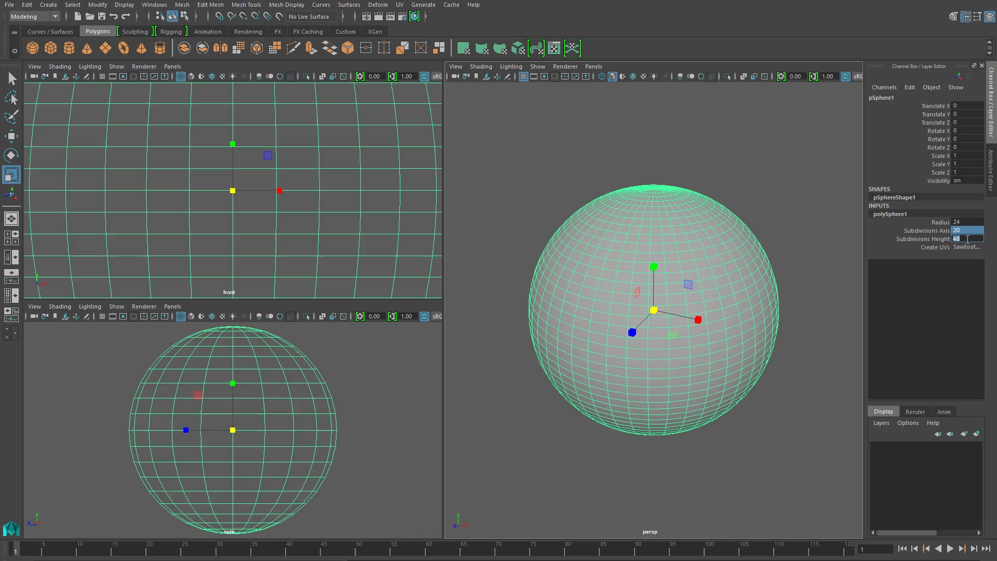
Rotate the sphere so its pole faces the front, setting Rotate X to 90.
key("e")
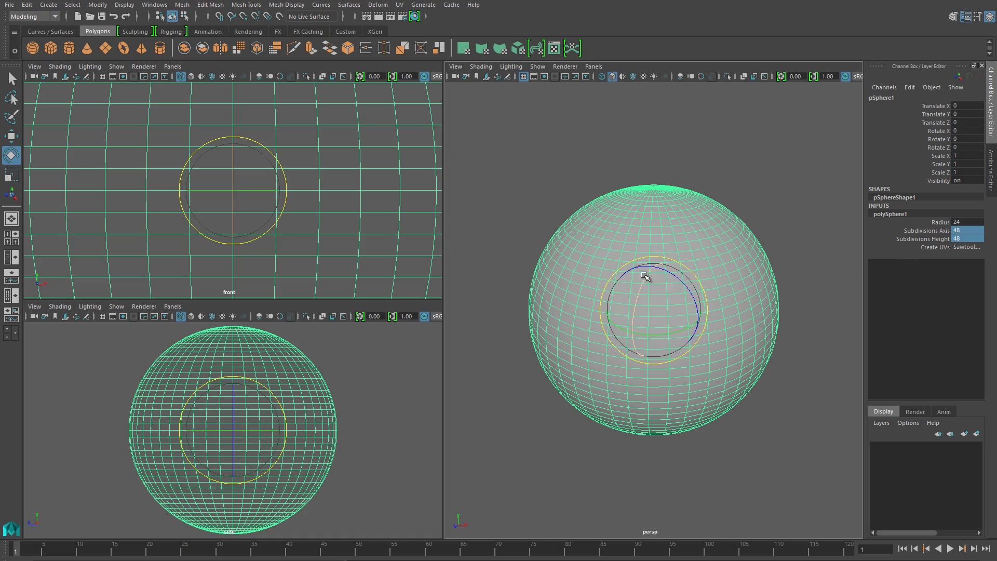
left_click_drag(646, 279, 644, 339)
left_click(967, 130)
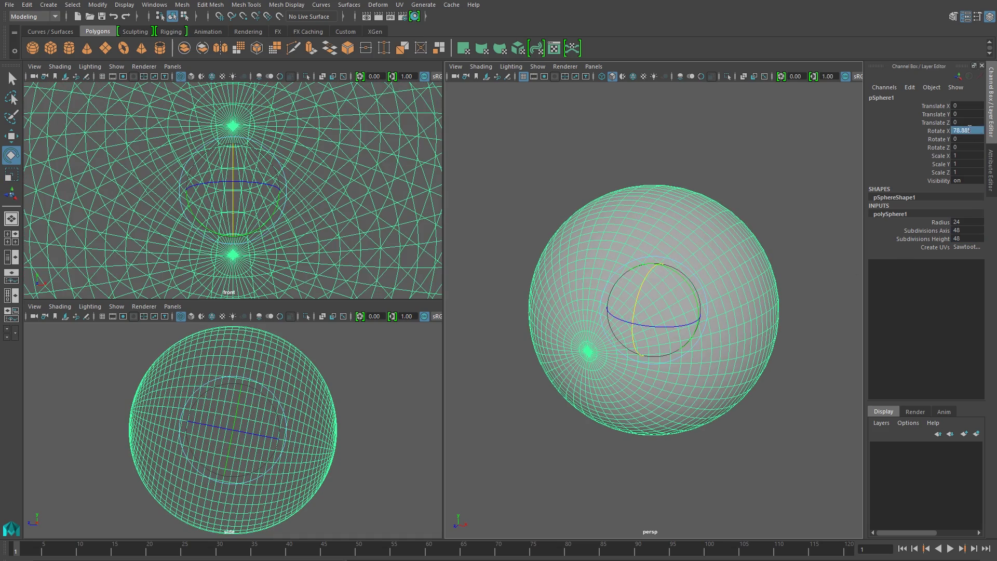
type("90")
key("Return")
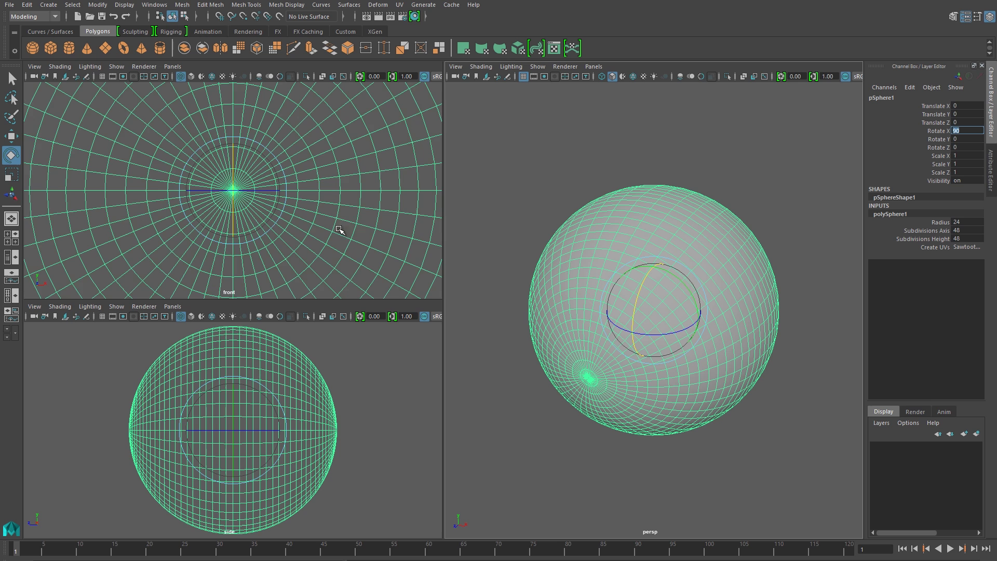
Duplicate the sphere and set the copy's Scale X, Y and Z to 0.45.
scroll(230, 198, "down", 3)
scroll(260, 202, "down", 3)
scroll(274, 411, "down", 2)
key("w")
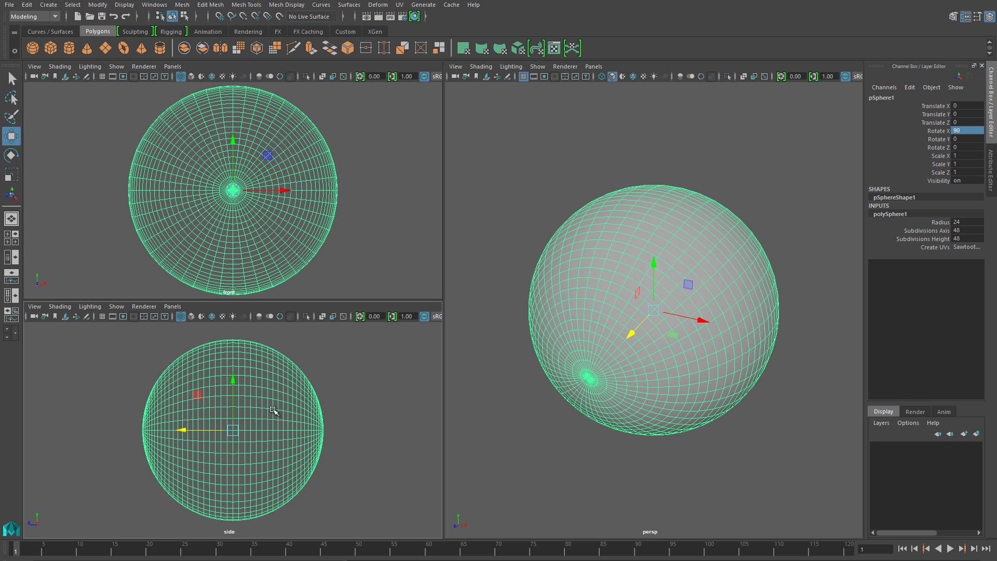
key("ctrl+d")
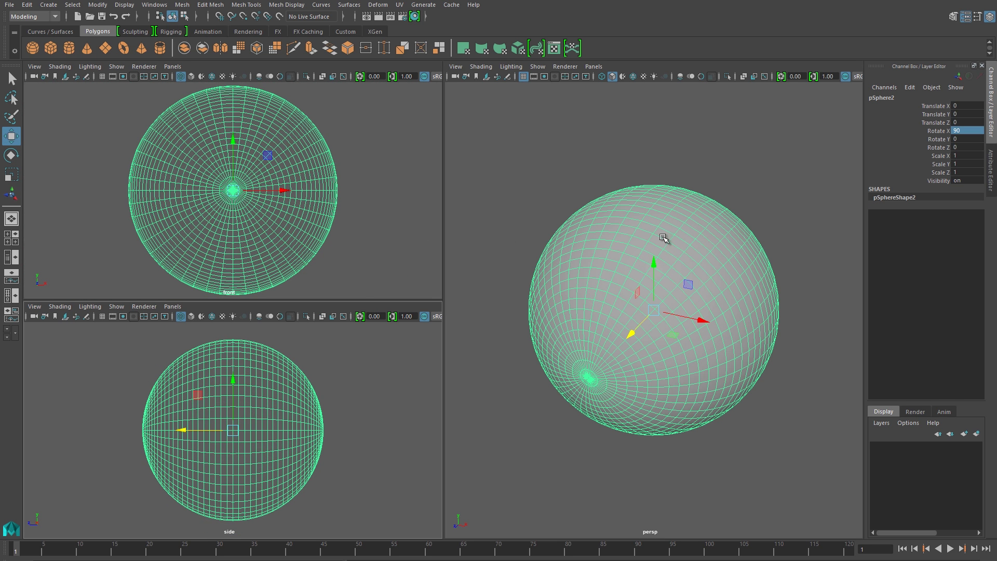
left_click_drag(968, 155, 969, 172)
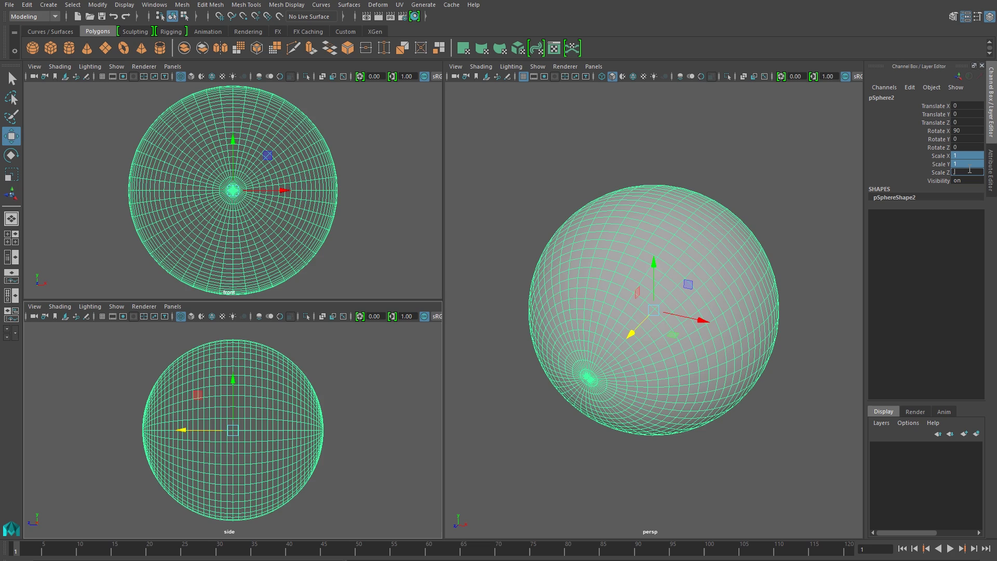
type("0.45")
key("Return")
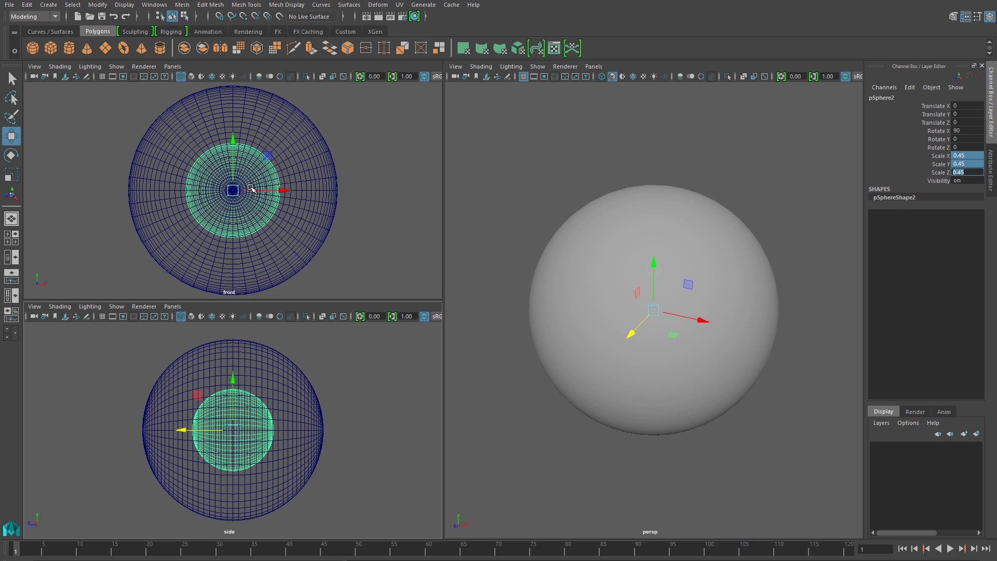
Select the front cap faces of the large sphere and shrink the selection to the small sphere's outline.
right_click_drag(222, 191, 272, 193, "alt")
middle_click_drag(260, 165, 269, 186, "alt")
right_click_drag(335, 195, 393, 186, "alt")
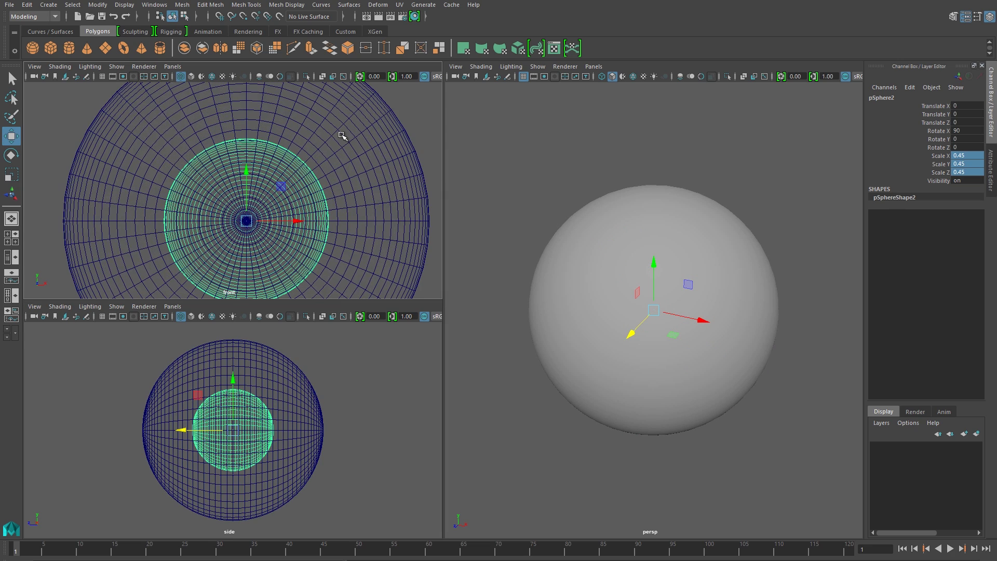
left_click(343, 136)
left_click_drag(592, 374, 609, 294, "alt")
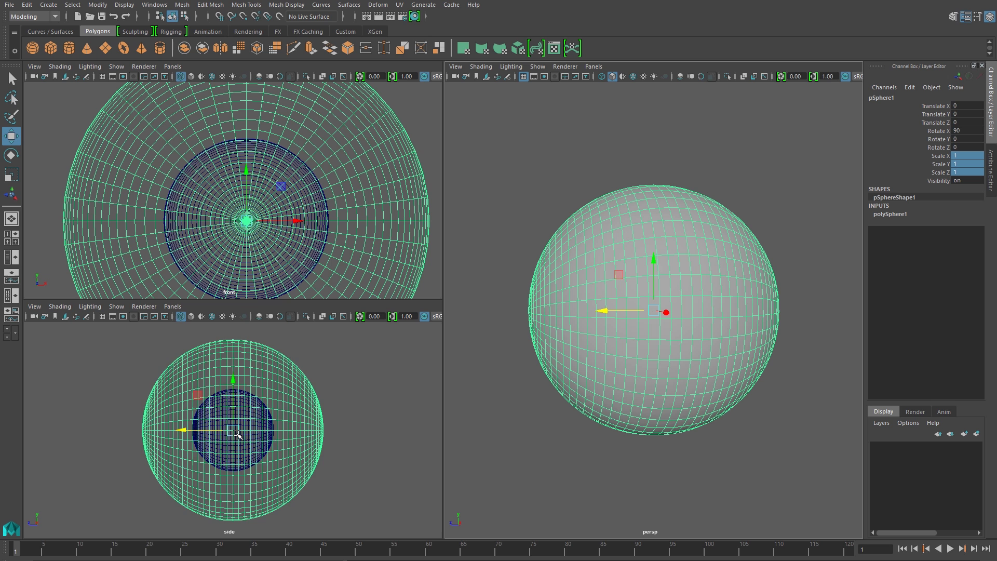
scroll(236, 434, "up", 3)
scroll(355, 460, "up", 3)
scroll(145, 426, "up", 3)
right_click(222, 399)
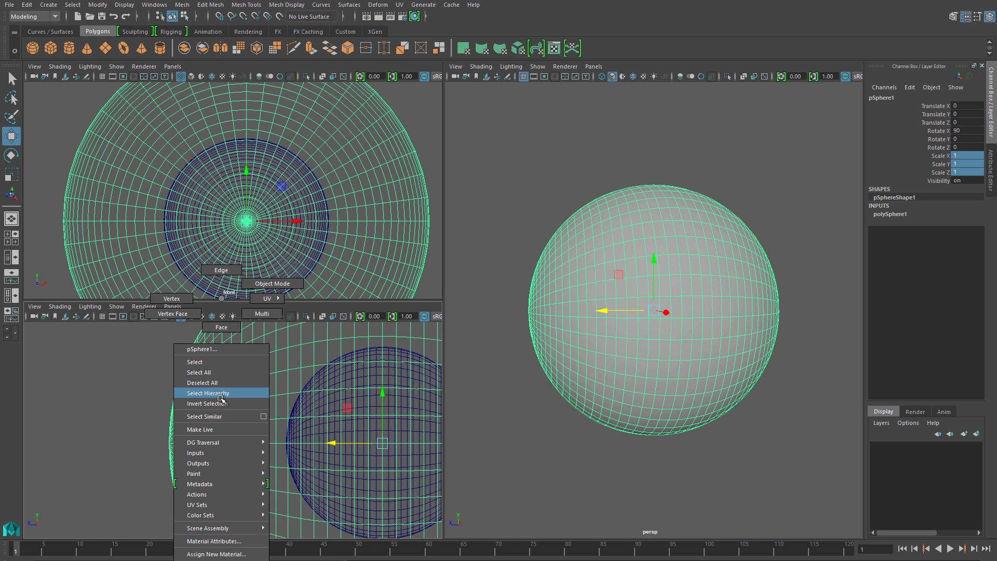
right_click_drag(220, 398, 221, 328)
left_click_drag(141, 344, 194, 543)
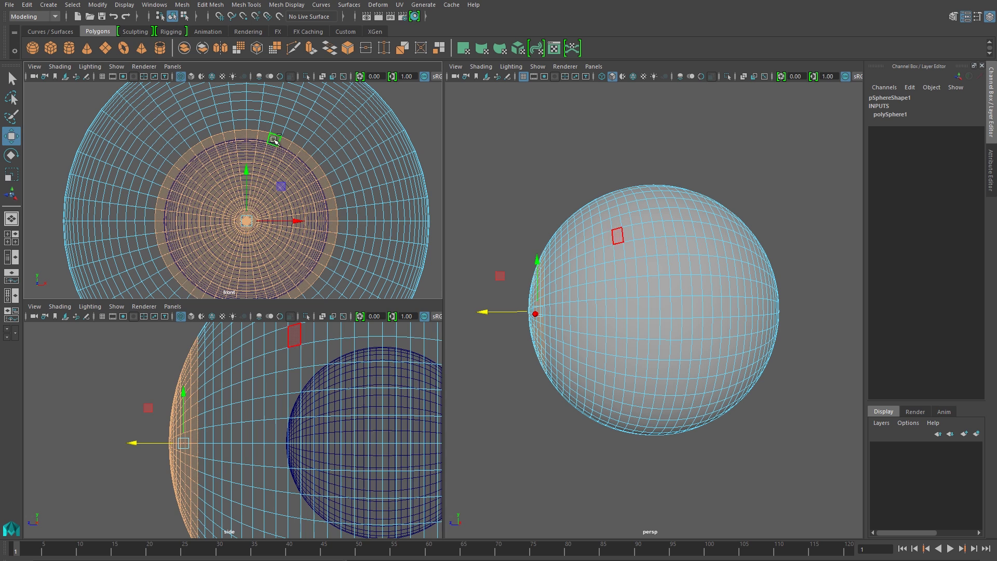
key("less")
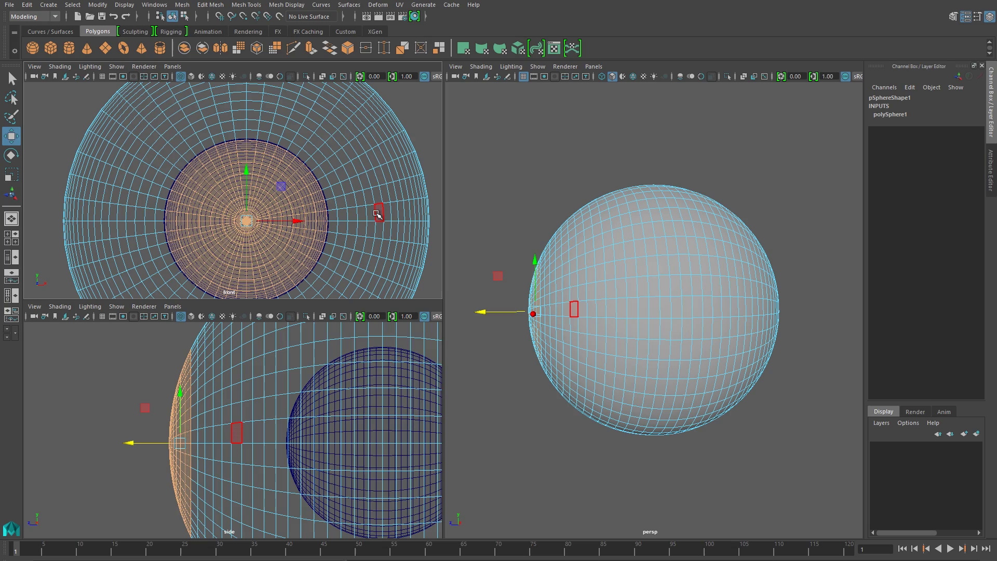
Move the scale pivot to the rim plane of the selected cap and flip the faces inward by scaling along the depth axis.
left_click_drag(596, 310, 631, 325, "alt")
scroll(613, 343, "up", 2)
key("r")
mouse_move(576, 346)
left_mouse_down("alt")
mouse_move(601, 343)
mouse_move(574, 343)
left_mouse_up("alt")
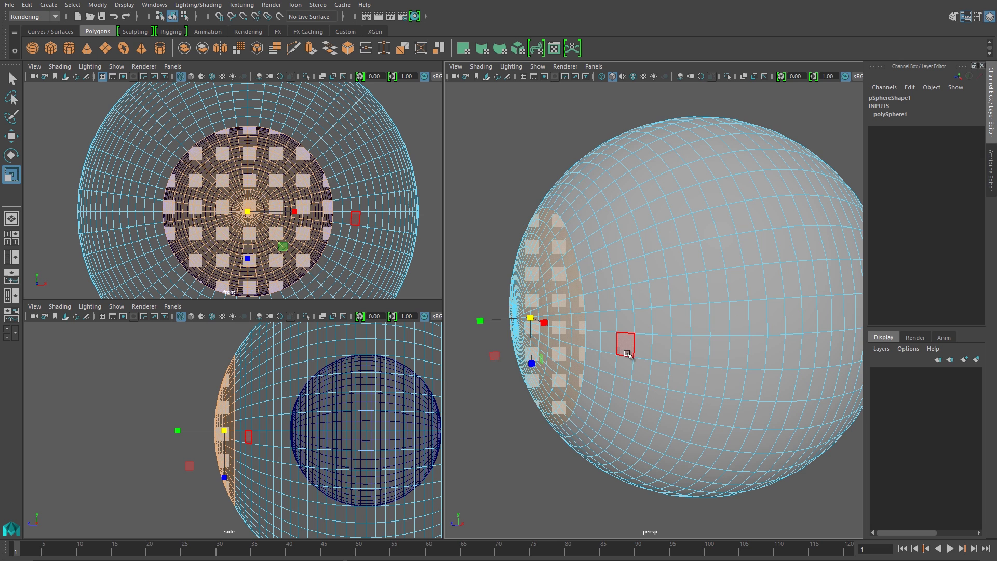
double_click(9, 177)
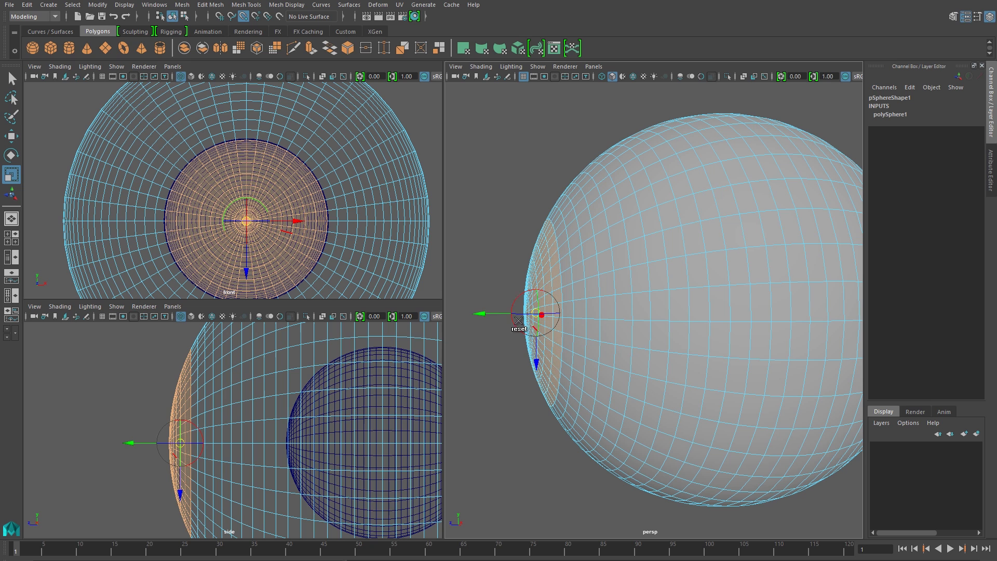
left_click_drag(482, 314, 562, 304)
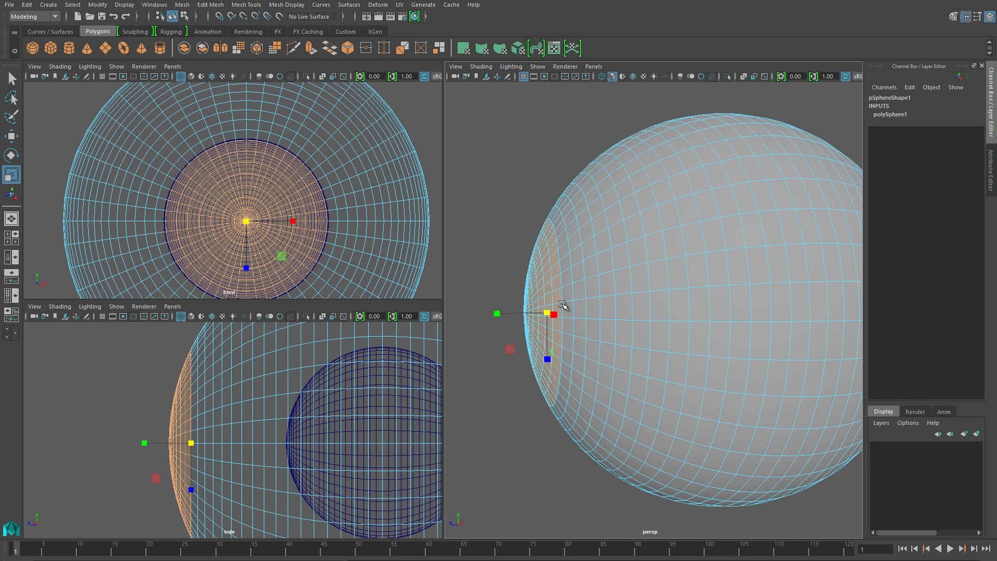
mouse_move(497, 315)
left_mouse_down()
mouse_move(593, 319)
mouse_move(585, 318)
left_mouse_up()
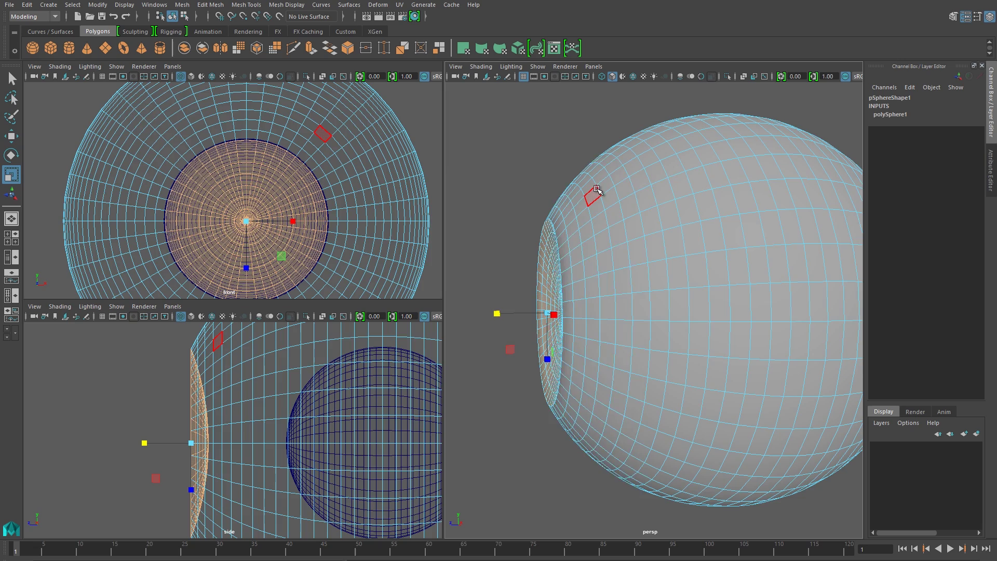
Turn on smooth mesh preview for the large sphere and delete the small inner sphere.
key("3")
left_click_drag(622, 177, 677, 234, "alt")
left_click(641, 187)
left_click_drag(623, 164, 832, 456, "shift")
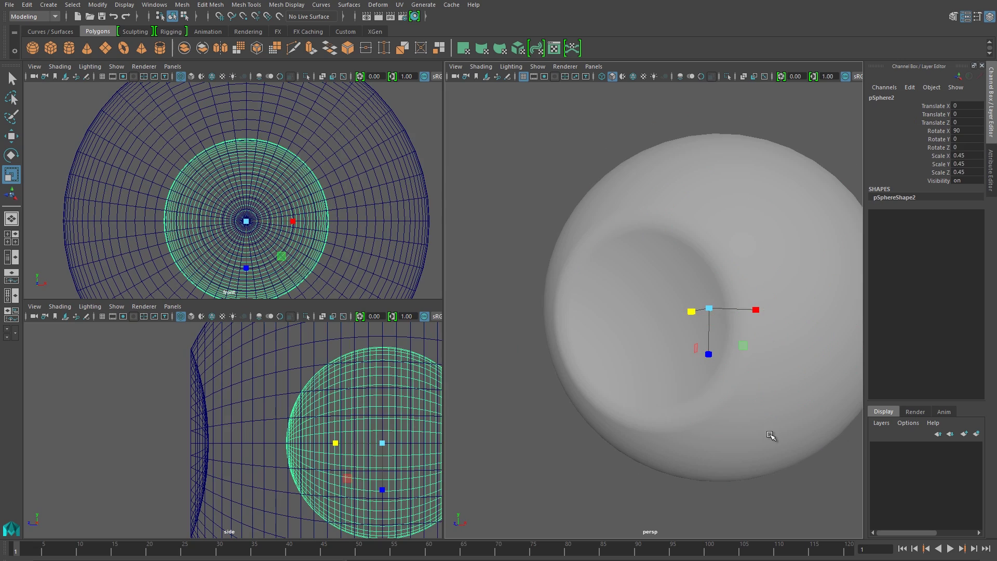
key("Delete")
Bevel the edge loop around the rim of the concave cap with Fraction 0.4 and 4 segments.
left_click(681, 326)
left_click_drag(680, 326, 663, 259, "alt")
right_click_drag(664, 258, 665, 243)
double_click(665, 243)
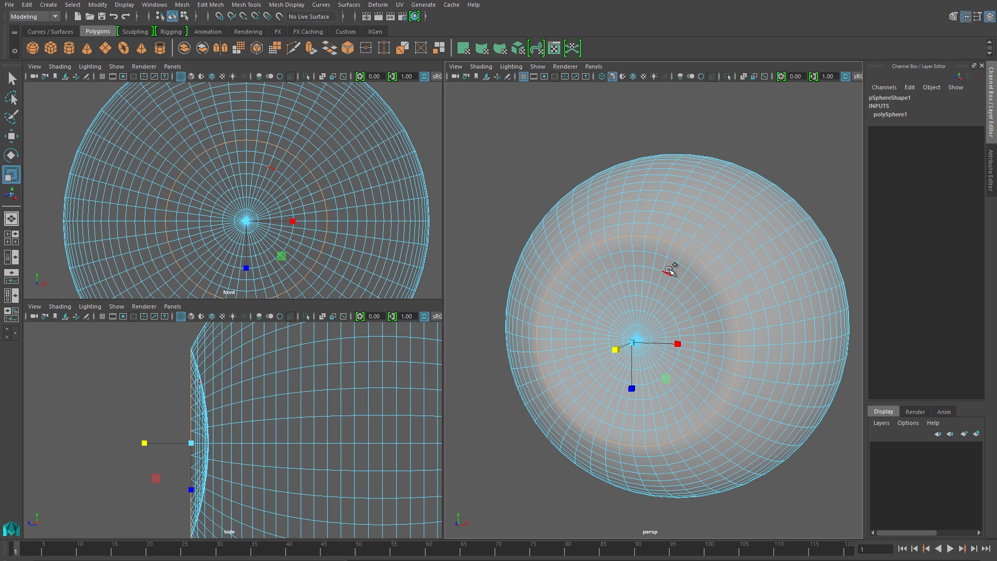
right_click_drag(670, 269, 700, 271, "shift")
mouse_move(773, 330)
left_mouse_down()
mouse_move(790, 334)
mouse_move(773, 325)
left_mouse_up()
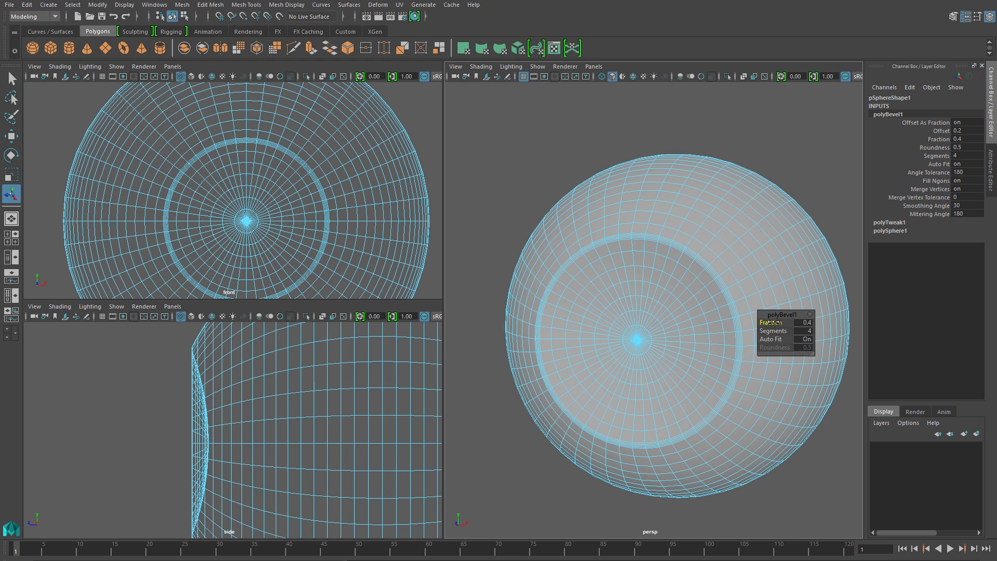
Select the centre vertex of the concave cap and push it inward along the depth axis.
right_click_drag(688, 265, 705, 252)
mouse_move(703, 286)
left_mouse_down("alt")
mouse_move(754, 292)
mouse_move(705, 293)
left_mouse_up("alt")
left_click(667, 327)
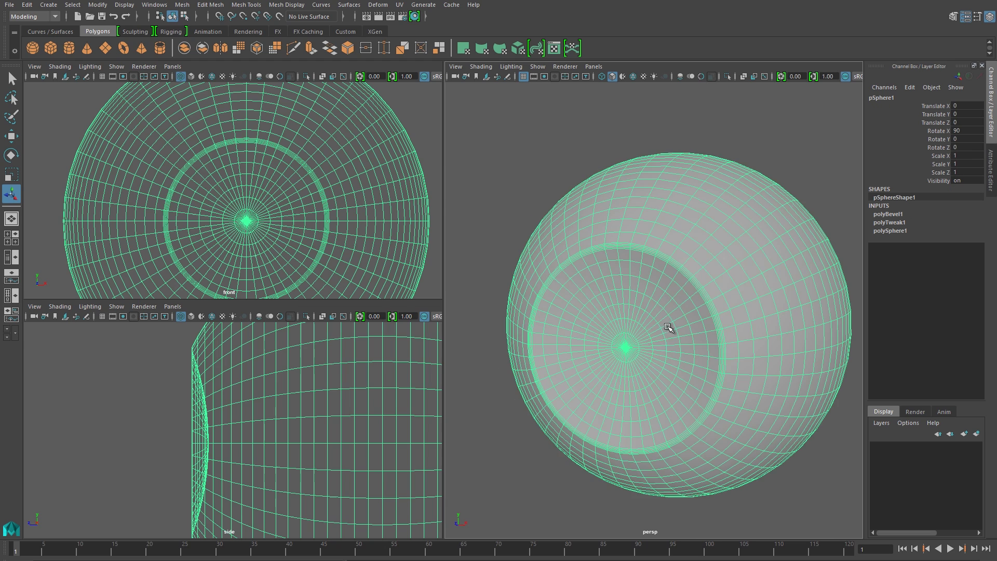
left_click_drag(657, 351, 660, 342, "alt")
scroll(657, 333, "up", 5)
right_click_drag(649, 299, 603, 314)
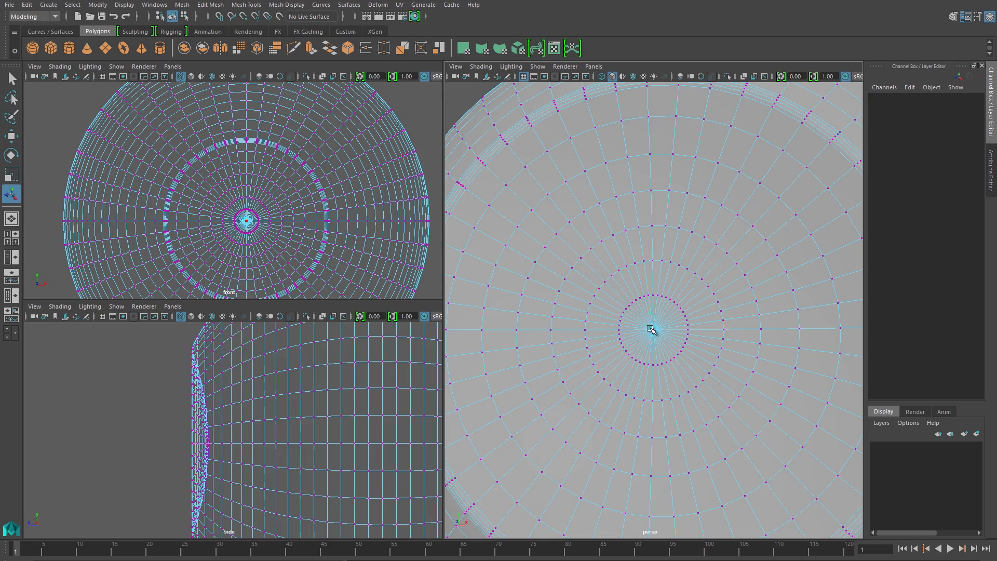
left_click_drag(668, 347, 693, 333, "alt")
key("f")
scroll(630, 334, "down", 10)
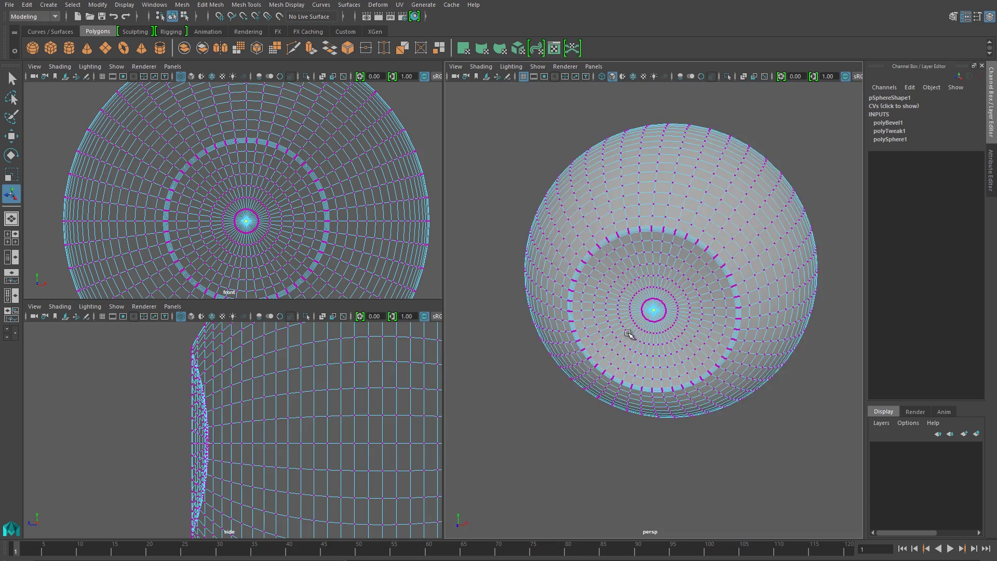
left_click_drag(631, 335, 597, 354, "alt")
key("w")
right_click_drag(681, 332, 680, 356)
left_click(632, 350)
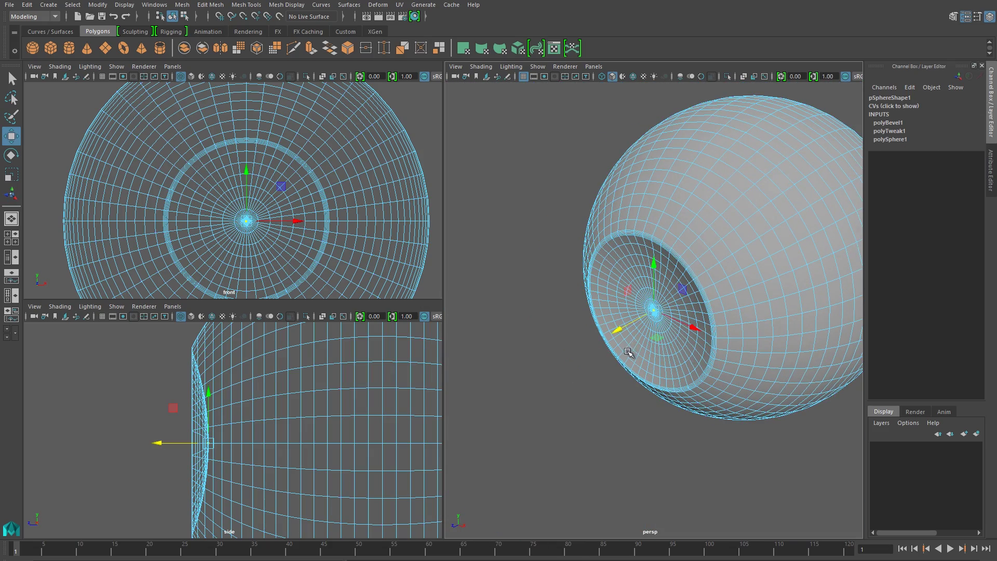
scroll(649, 340, "up", 5)
left_click_drag(621, 329, 649, 285)
Select the edge loop around the pushed-in centre of the cap and scale it.
right_click_drag(648, 285, 648, 277)
double_click(648, 281)
mouse_move(649, 283)
left_mouse_down("alt")
mouse_move(630, 296)
mouse_move(613, 283)
mouse_move(639, 294)
left_mouse_up("alt")
left_click_drag(639, 294, 709, 329, "alt")
double_click(679, 247)
left_click_drag(681, 252, 759, 306, "alt")
key("r")
left_click_drag(660, 310, 643, 323)
Bevel the selected edge loop around the central depression and return to object mode.
left_click_drag(697, 348, 558, 390, "alt")
key("w")
left_click_drag(606, 329, 642, 262, "alt")
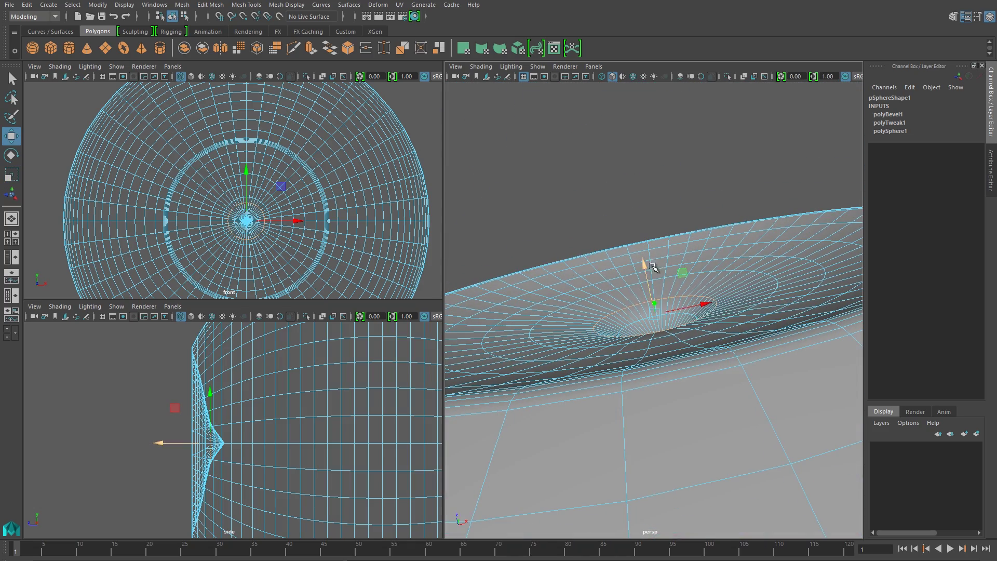
right_click_drag(717, 283, 743, 290, "shift")
left_click_drag(787, 331, 785, 322)
left_click_drag(640, 231, 677, 281, "alt")
right_click_drag(681, 254, 729, 240)
Examine the concave front and its central depression up close and from several angles, with the mesh deselected.
right_click_drag(730, 240, 603, 288, "alt")
left_click_drag(603, 289, 568, 290, "alt")
right_click_drag(569, 290, 763, 307, "alt")
left_click(810, 315)
left_click(774, 260)
middle_click_drag(773, 287, 755, 292, "alt")
key("w")
left_click(820, 438)
mouse_move(788, 440)
left_mouse_down("alt")
mouse_move(808, 440)
mouse_move(773, 438)
left_mouse_up("alt")
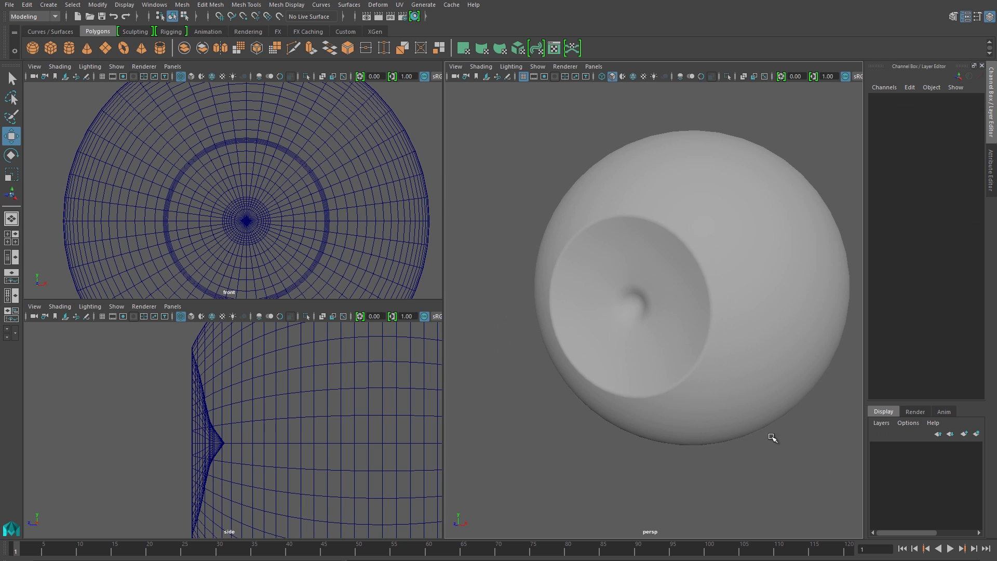
Assign a new Blinn material to the eyeball mesh.
left_click(768, 290)
right_click_drag(757, 239, 780, 496)
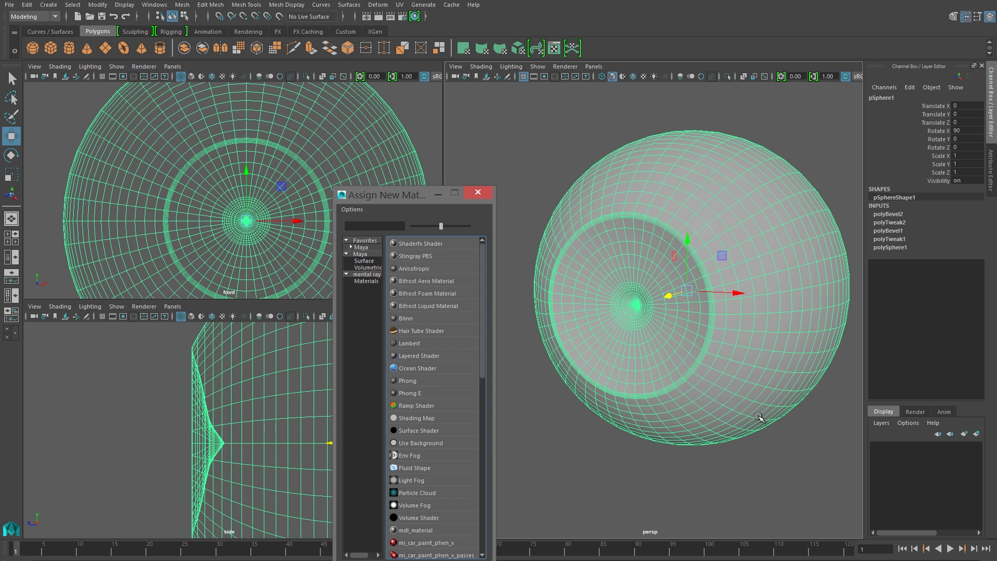
left_click(427, 318)
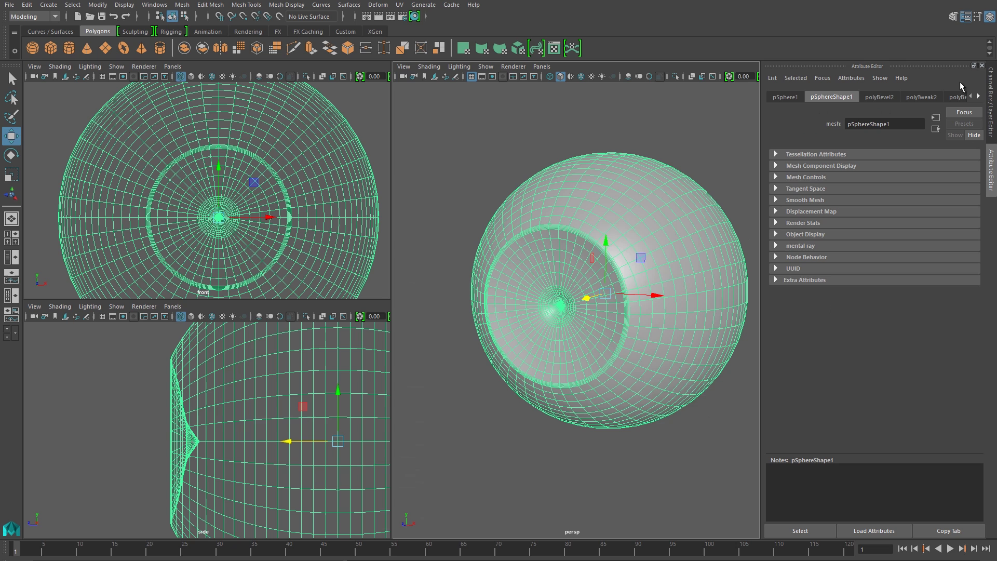
Set the Blinn material's colour to a very pale pink, with a red hue, saturation 0.122 and value 1.
right_click_drag(673, 224, 686, 465)
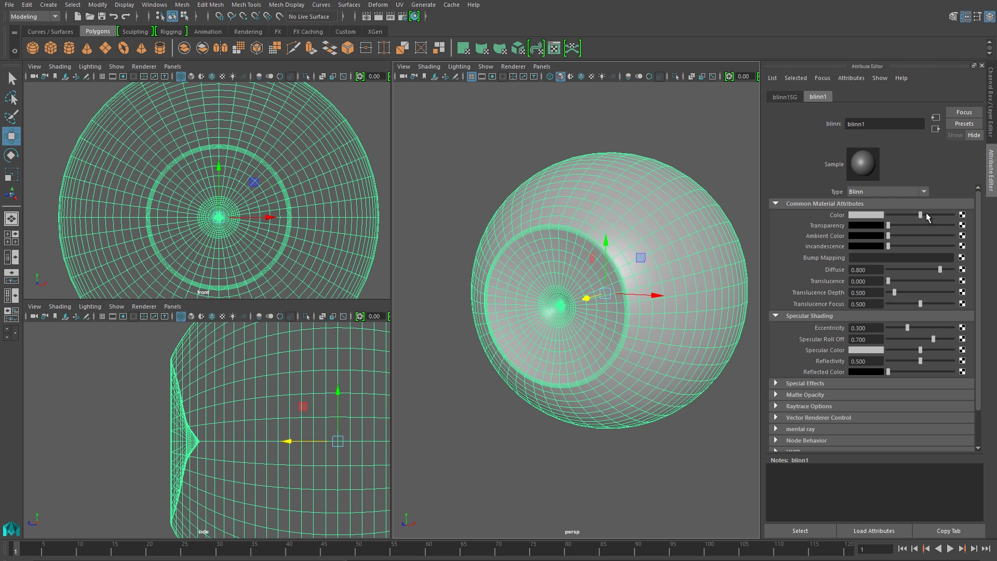
left_click_drag(927, 217, 956, 215)
left_click(873, 215)
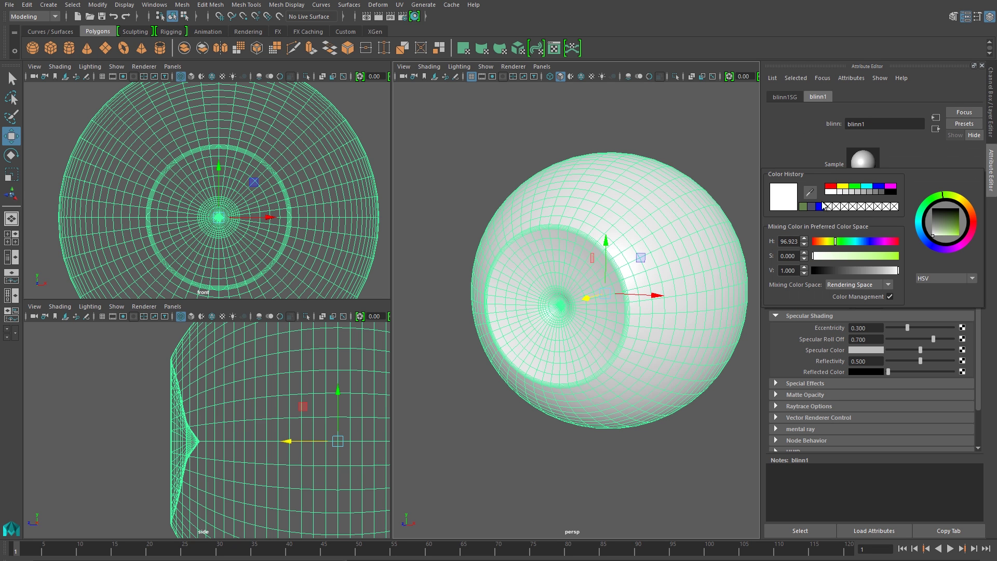
left_click_drag(831, 242, 826, 242)
left_click(824, 255)
left_click(823, 242)
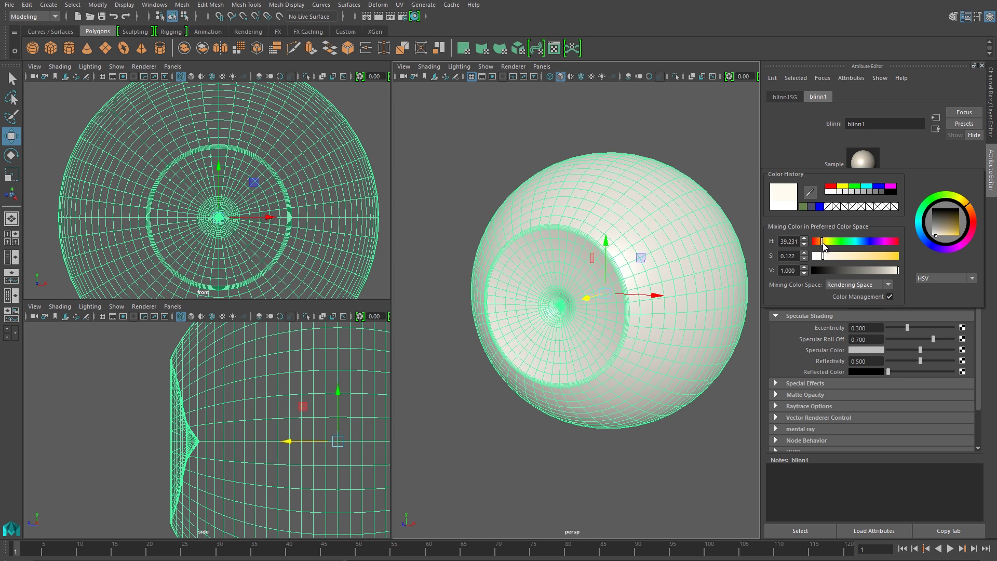
left_click_drag(820, 242, 811, 243)
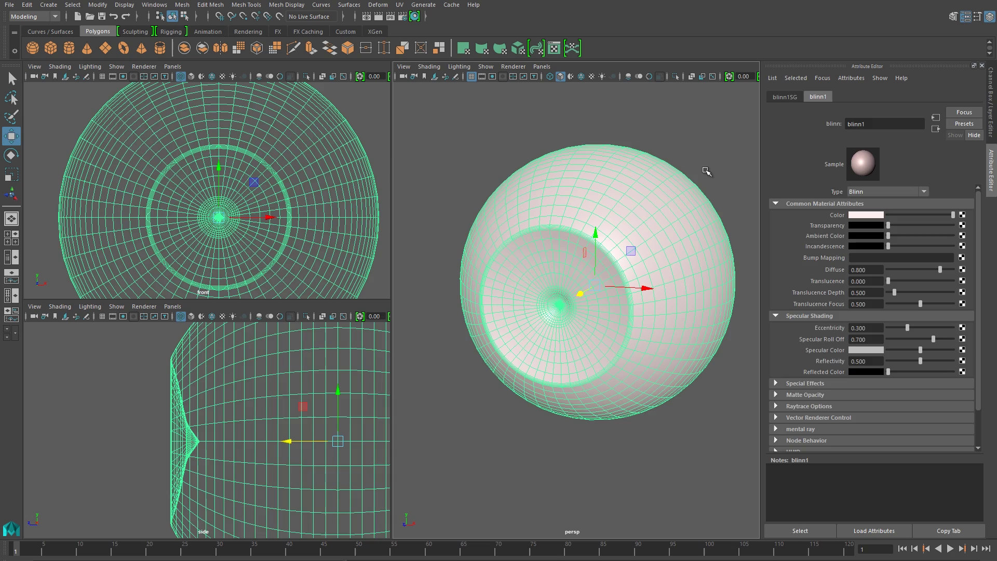
left_click(708, 173)
Select the faces of the concave iris, growing the selection from its centre vertex outwards to the rim.
left_click_drag(659, 235, 708, 227, "alt")
left_click(593, 278)
right_click_drag(592, 279, 694, 364, "alt")
right_click_drag(518, 299, 481, 302)
left_click(527, 303)
scroll(526, 312, "down", 4)
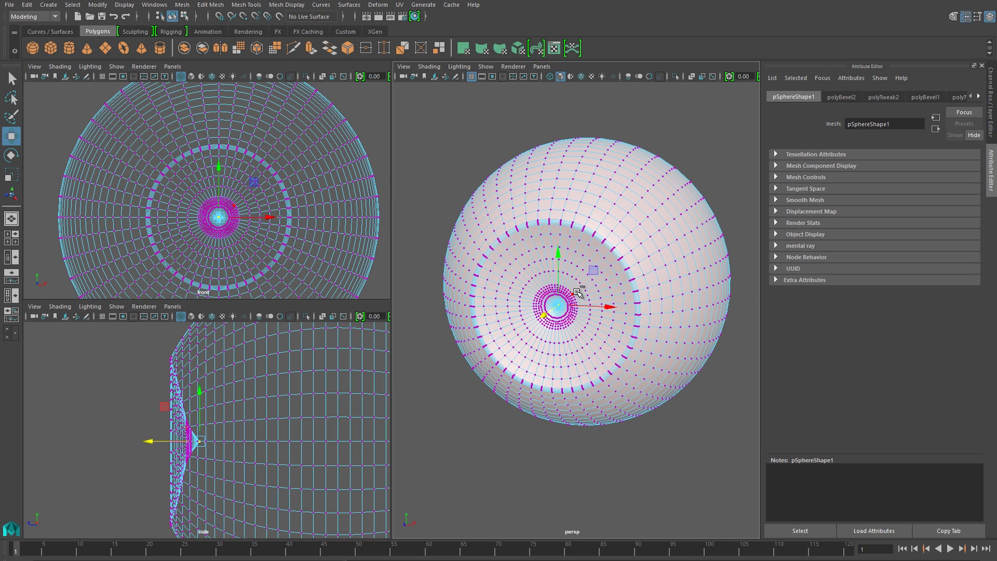
right_click_drag(575, 292, 607, 313, "shift")
key("shift+period")
key("shift+period")
key("shift+period")
key("shift+period")
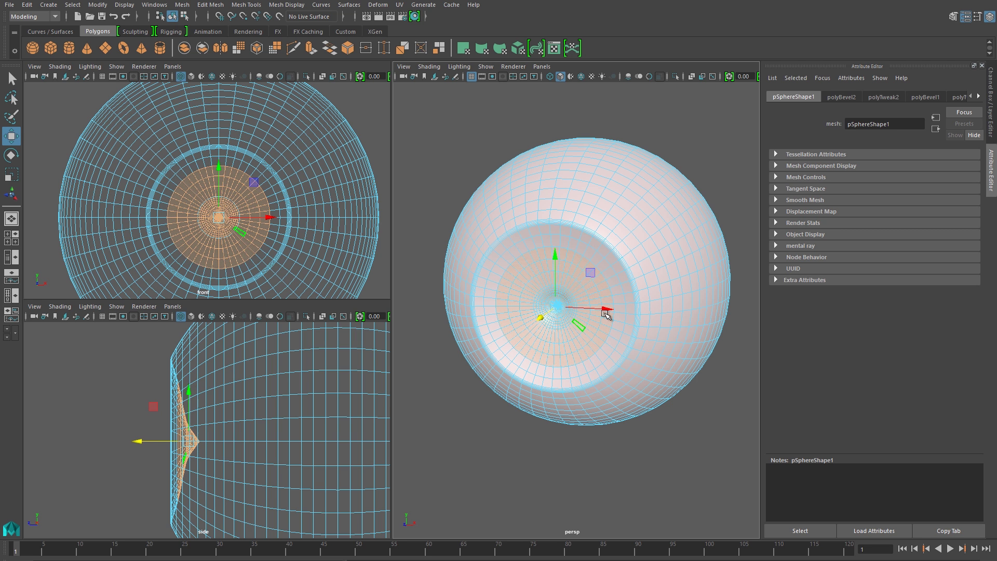
scroll(607, 322, "up", 6)
left_click_drag(607, 332, 596, 304, "alt")
Assign a new Blinn material to the selected iris faces and darken its colour to dark grey.
right_click_drag(609, 268, 602, 523)
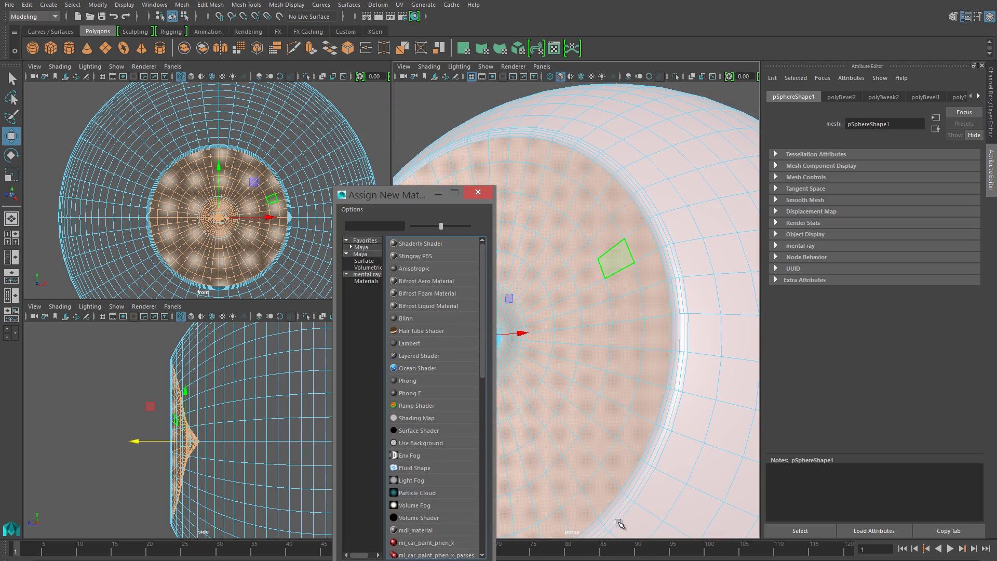
left_click(426, 312)
mouse_move(613, 280)
left_mouse_down("alt")
mouse_move(625, 268)
mouse_move(624, 280)
left_mouse_up("alt")
scroll(623, 281, "down", 4)
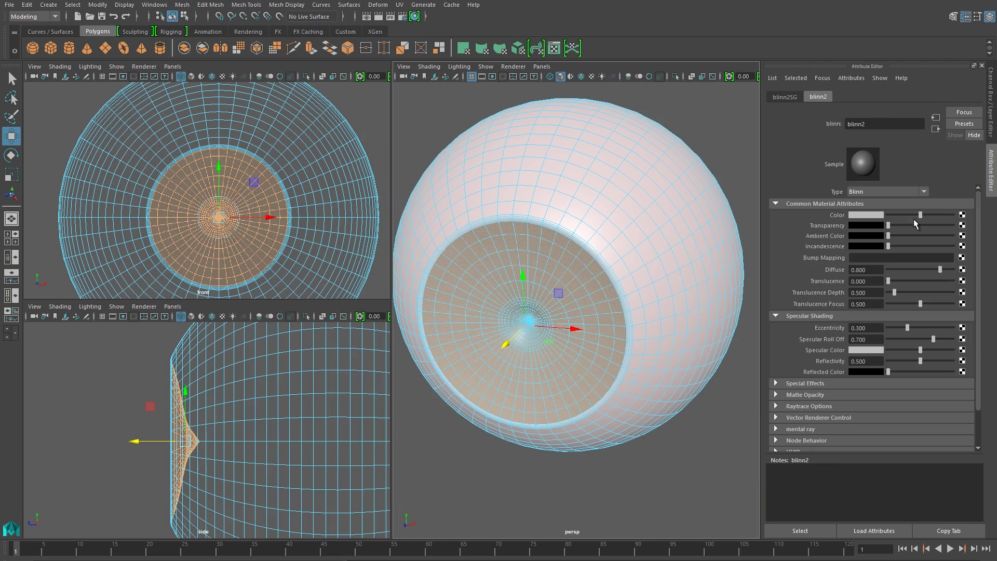
left_click_drag(921, 215, 898, 215)
left_click_drag(613, 286, 645, 278, "alt")
scroll(646, 279, "up", 4)
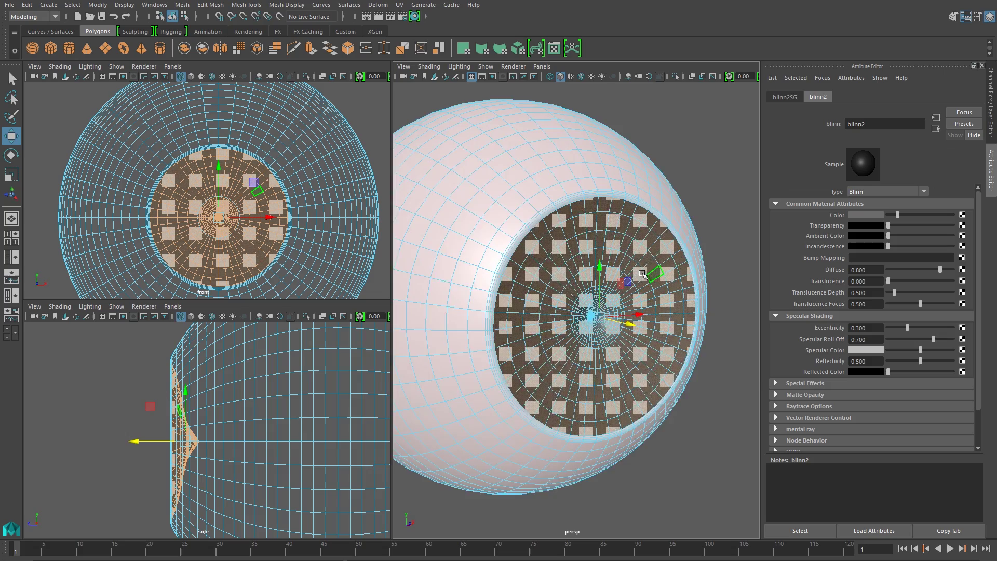
Maximise the perspective view on the front of the eyeball and open the UV Editor.
key("space")
right_click_drag(607, 280, 451, 244, "alt")
left_click_drag(453, 256, 471, 269, "alt")
left_click(447, 274)
left_click(152, 5)
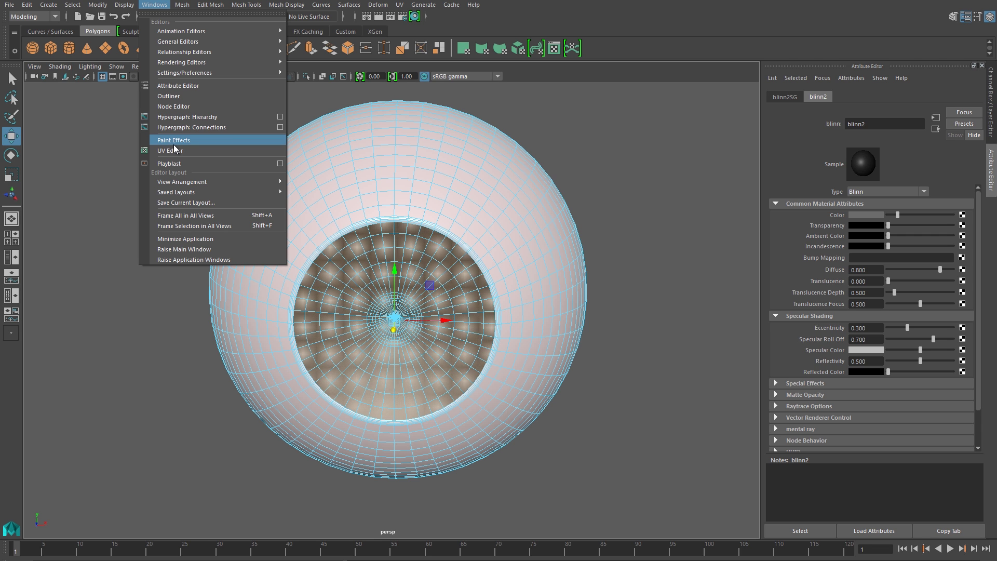
left_click(174, 150)
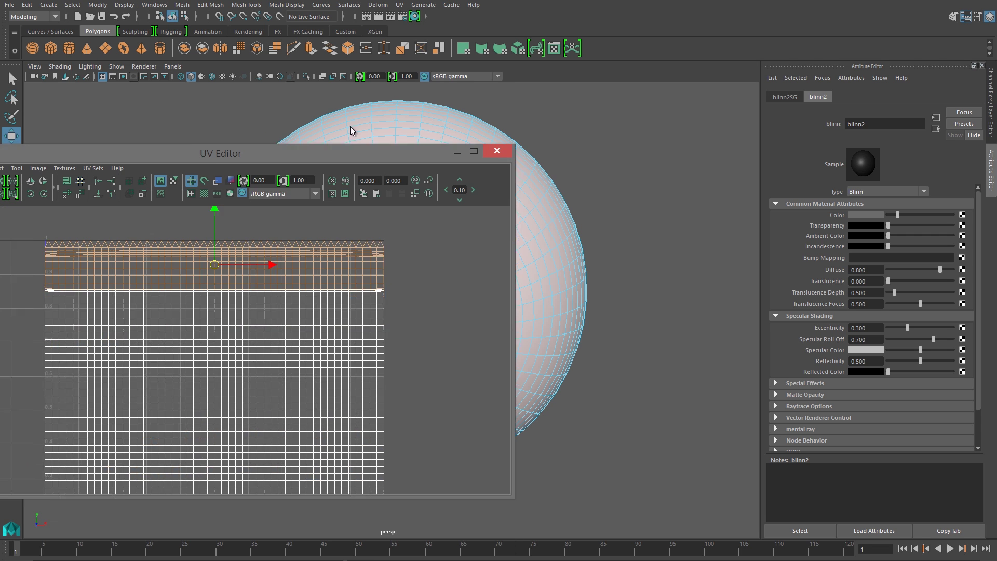
Fit the UV Editor beside the eyeball and apply a planar UV projection to the selected iris faces.
middle_click_drag(581, 287, 733, 311, "alt")
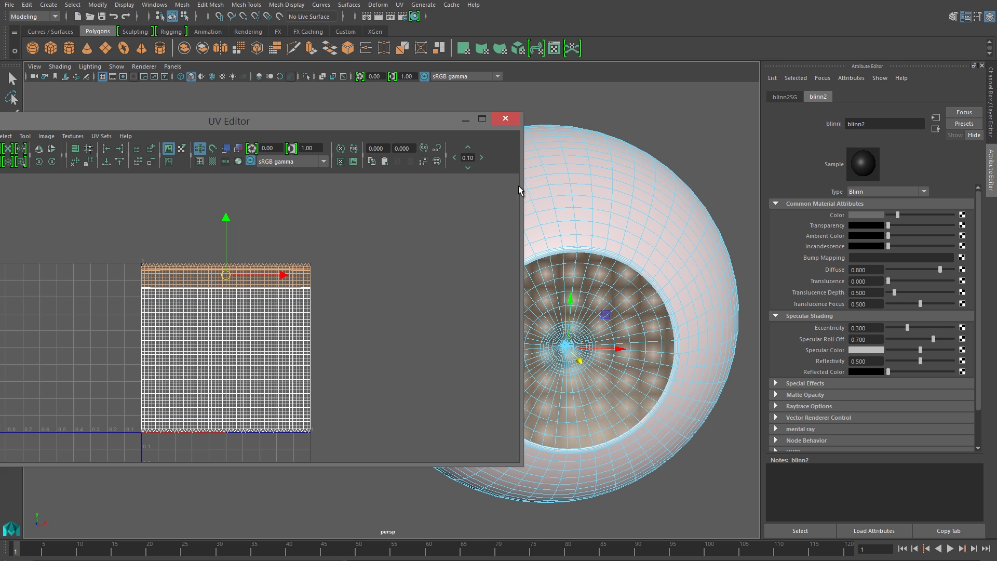
left_click_drag(521, 201, 259, 233)
left_click_drag(152, 121, 241, 132)
right_click_drag(172, 306, 234, 308, "alt")
middle_click_drag(234, 308, 233, 280, "alt")
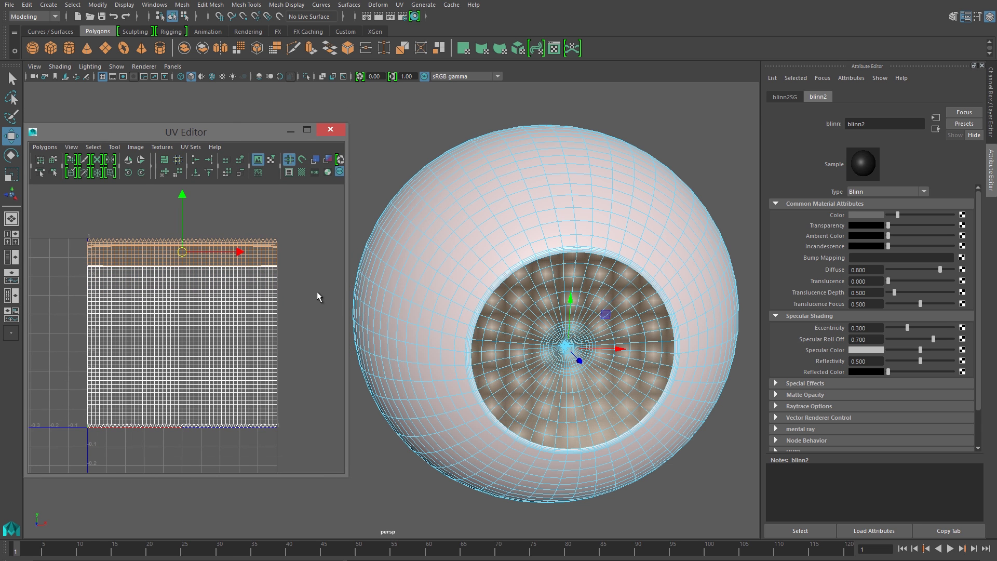
right_click_drag(318, 292, 317, 267, "shift")
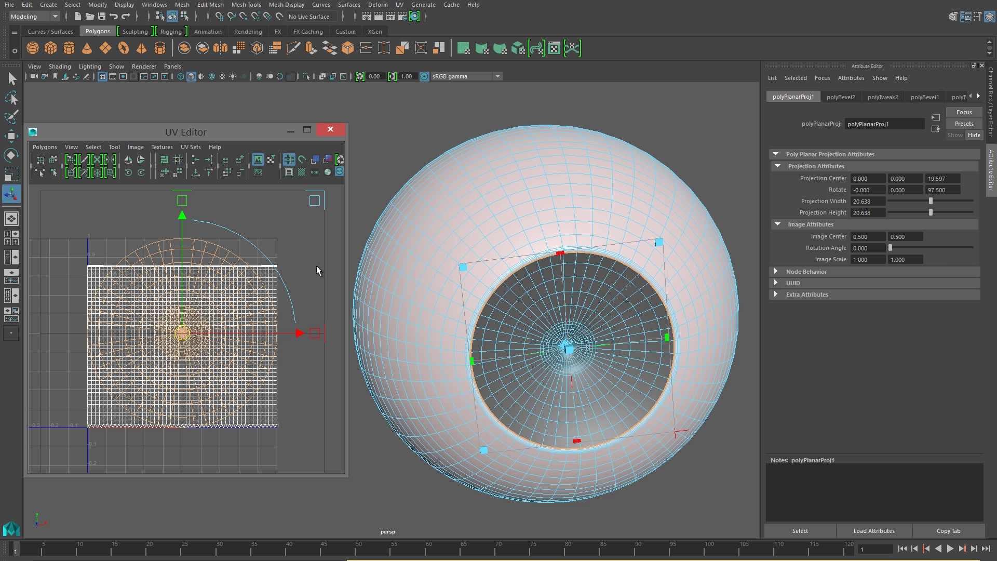
Select the UV shell of the outer eyeball and move it left, out of the 0-1 tile holding the iris UVs.
right_click_drag(254, 275, 305, 275)
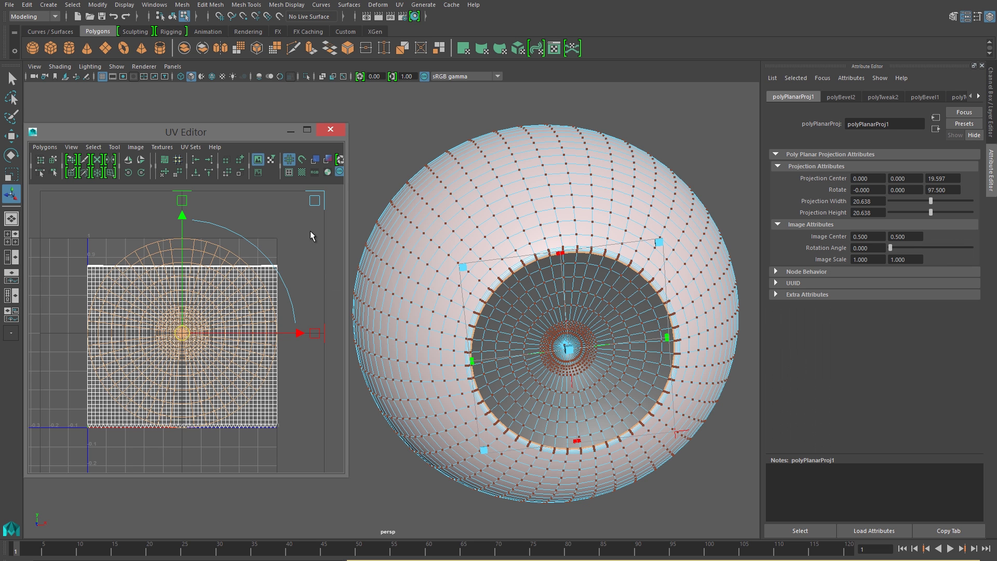
left_click_drag(298, 225, 26, 486)
left_click_drag(82, 257, 95, 274)
right_click_drag(95, 276, 130, 264, "ctrl")
key("w")
left_click_drag(241, 348, 52, 349)
right_click_drag(169, 285, 169, 316)
Connect a Ramp texture to the colour of the iris's Blinn material.
left_click(541, 309)
mouse_move(553, 345)
left_mouse_down("alt")
mouse_move(554, 332)
mouse_move(546, 336)
left_mouse_up("alt")
right_click_drag(545, 338, 587, 541)
left_click(962, 216)
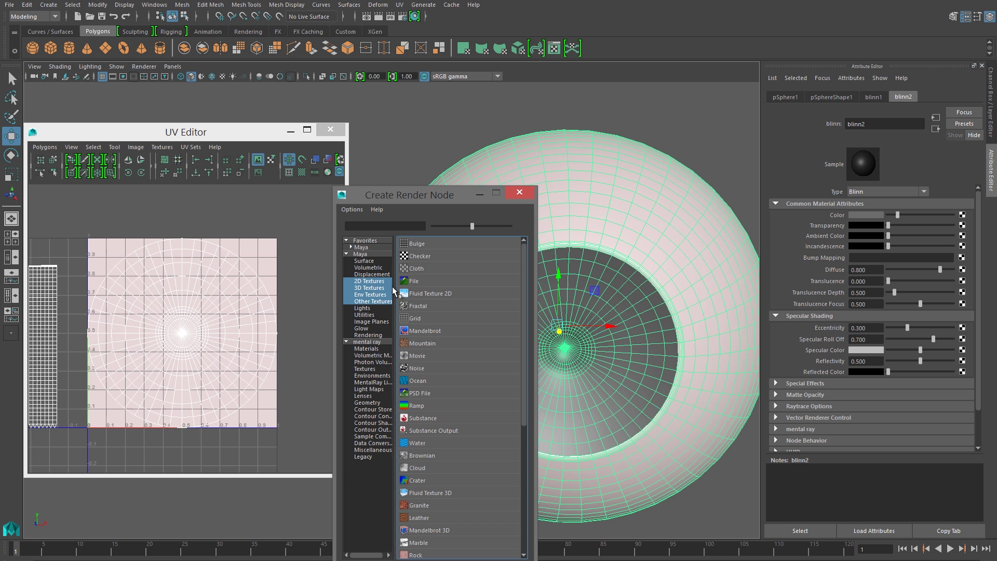
left_click(434, 404)
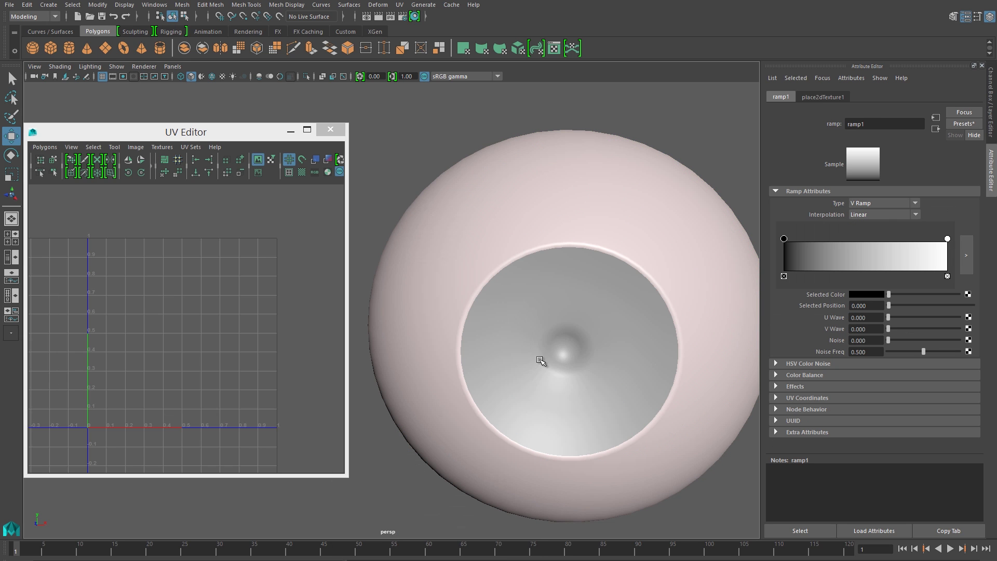
Set the ramp type to Circular Ramp and display textures in the perspective view.
left_click(874, 204)
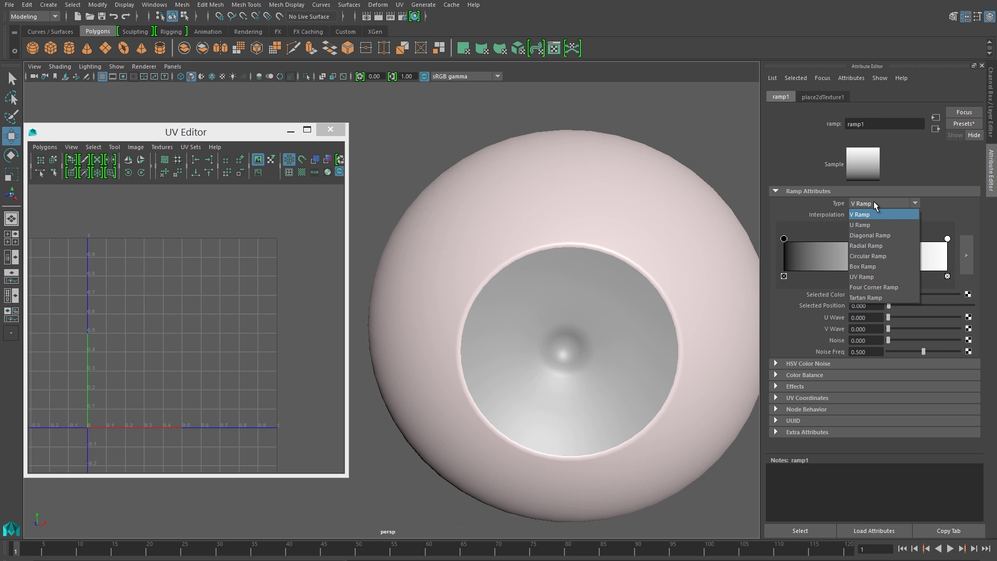
left_click(869, 256)
left_click_drag(600, 304, 628, 287, "alt")
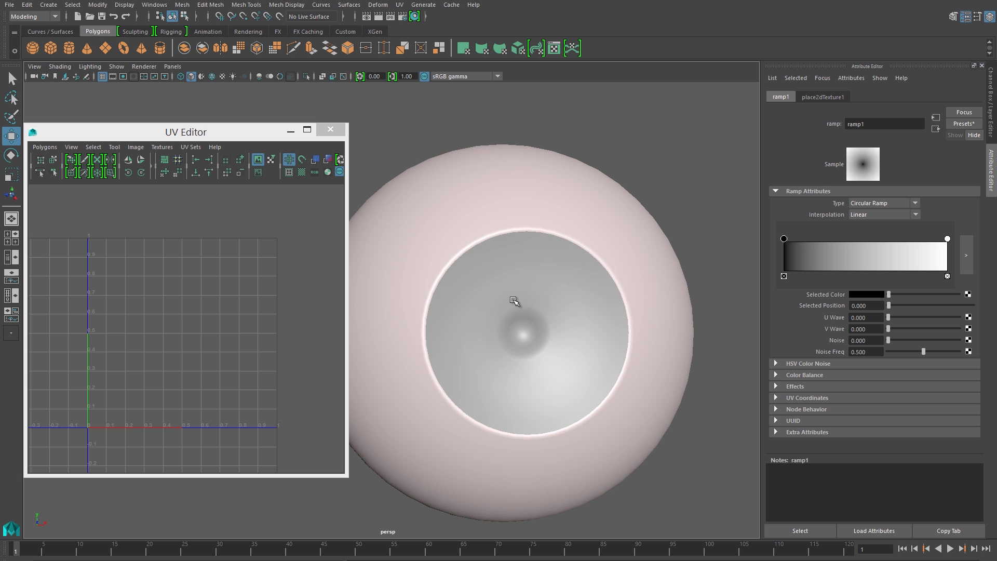
key("6")
left_click_drag(556, 315, 542, 319, "alt")
Shift the ramp's black stop towards the outer end and recolour the white end stop with the recent pale pink.
left_click_drag(785, 239, 924, 240)
left_click(948, 239)
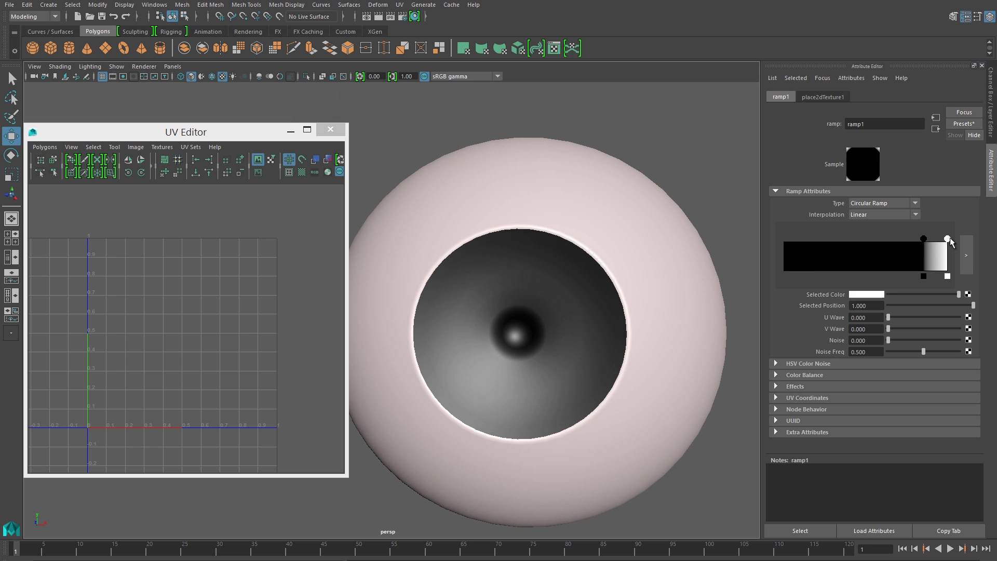
left_click(873, 295)
left_click(805, 289)
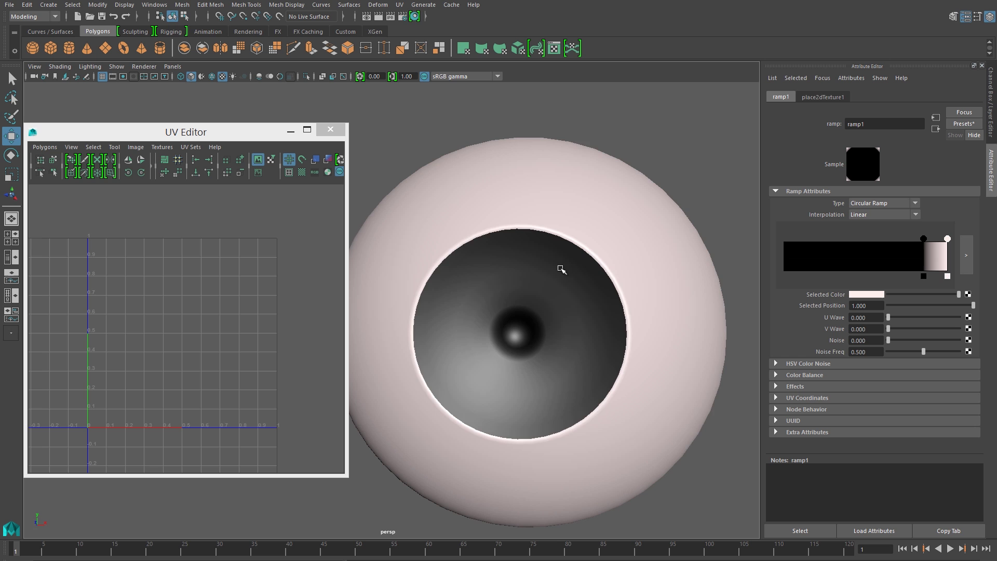
Move the ramp's black stop to about 0.13 and the pale pink stop to about 0.70.
left_click_drag(924, 240, 884, 244)
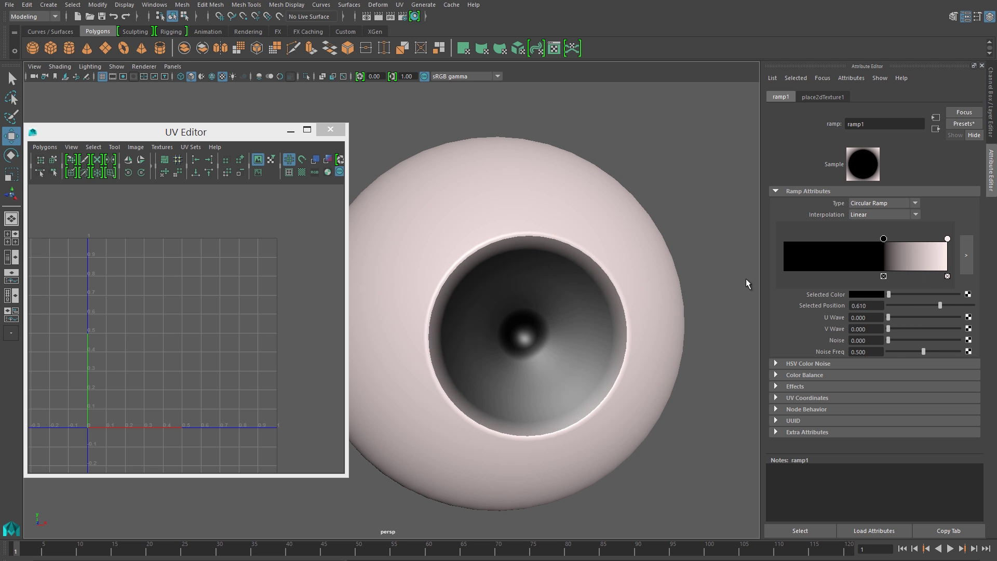
scroll(653, 313, "up", 5)
mouse_move(948, 240)
left_mouse_down()
mouse_move(899, 250)
mouse_move(886, 239)
mouse_move(896, 239)
mouse_move(804, 239)
left_mouse_up()
Add a ramp stop at 0.670 and colour it dark blue with hue 240, saturation 0.494 and value 0.110.
left_click_drag(842, 256, 893, 256)
left_click(870, 294)
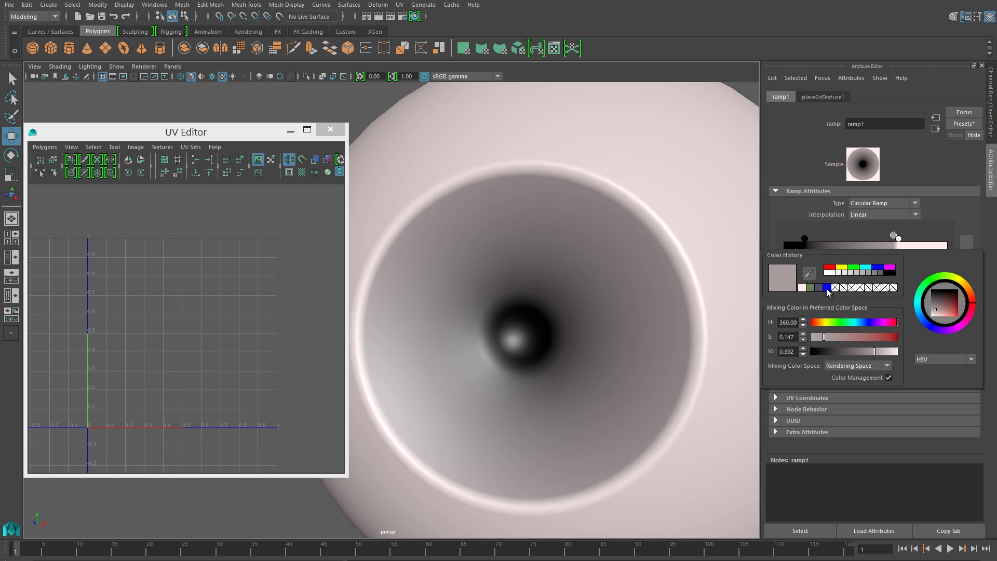
left_click(827, 288)
left_click(855, 338)
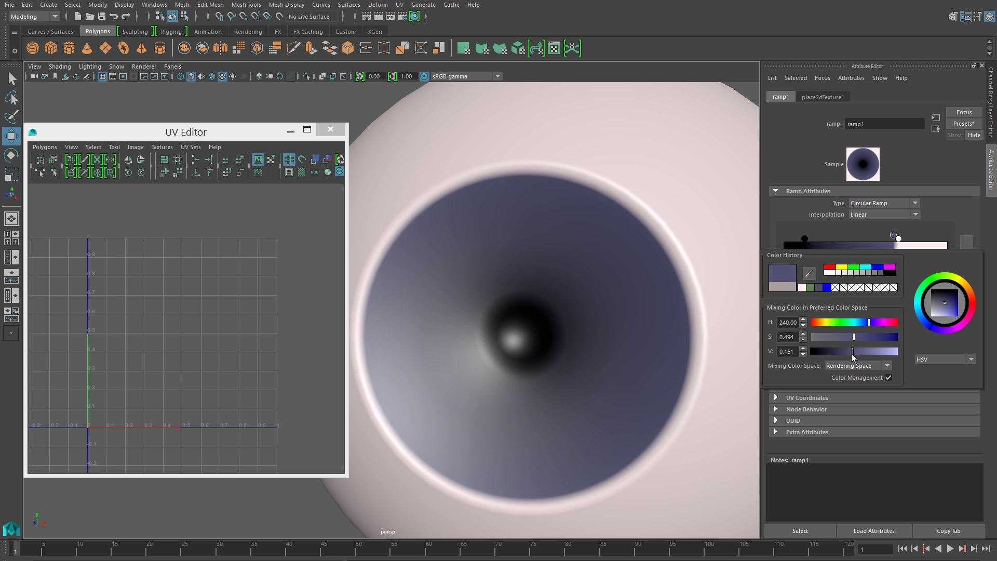
left_click_drag(853, 356, 848, 355)
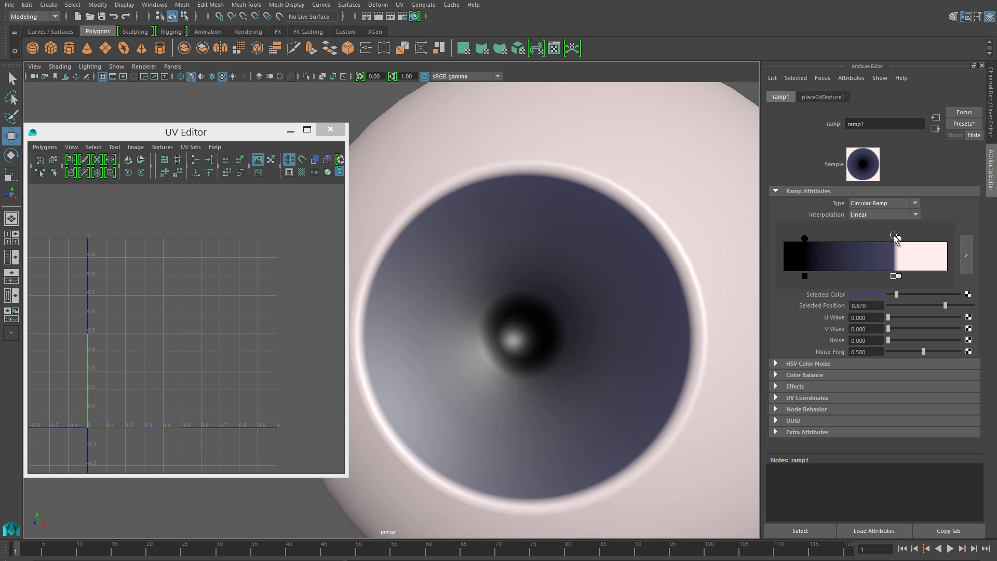
Add a ramp stop at 0.603, just inside the dark blue one, and colour it a brighter, muted teal blue.
mouse_move(895, 238)
left_mouse_down()
mouse_move(904, 239)
mouse_move(893, 238)
left_mouse_up()
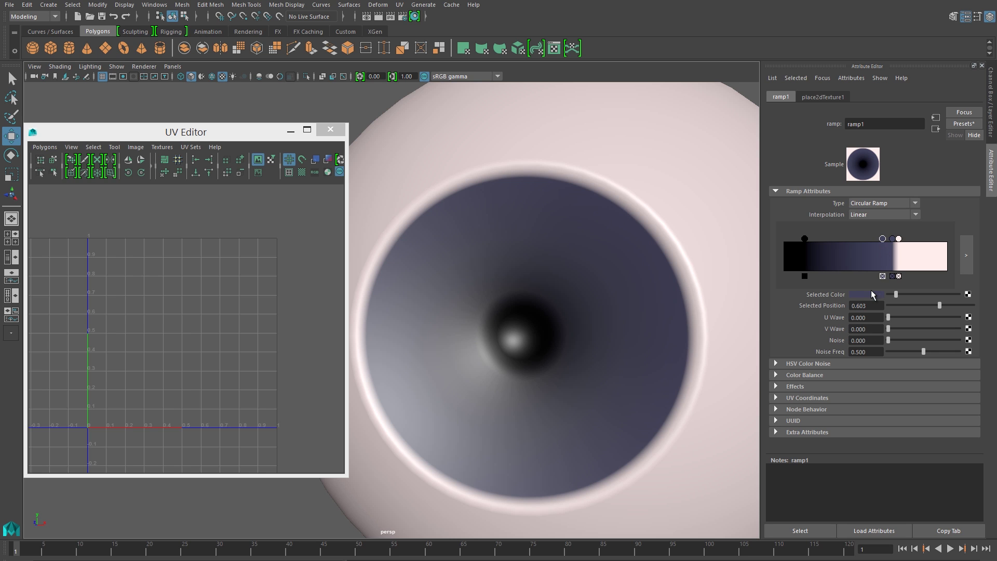
left_click(872, 296)
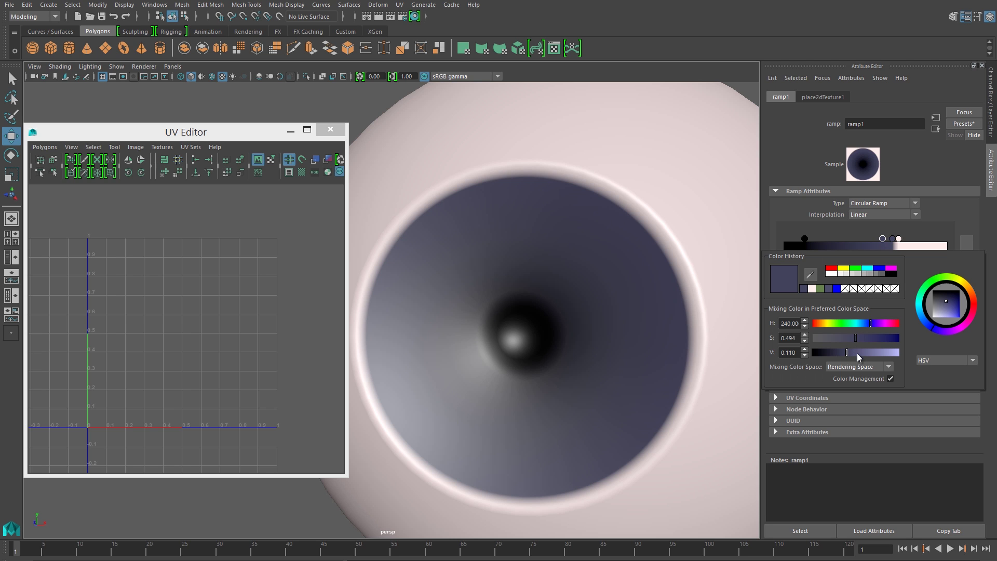
left_click(866, 326)
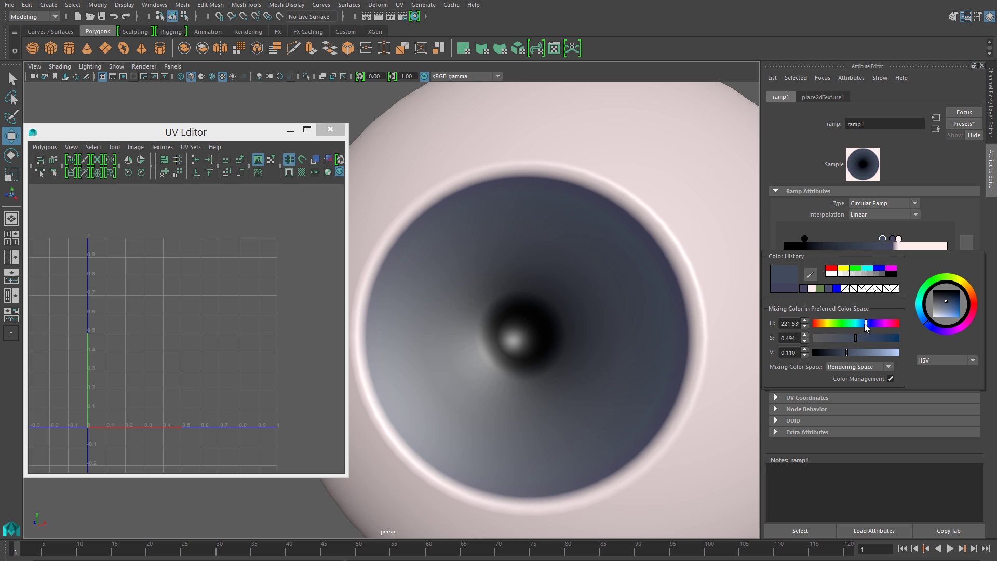
left_click(870, 352)
left_click_drag(864, 338, 876, 337)
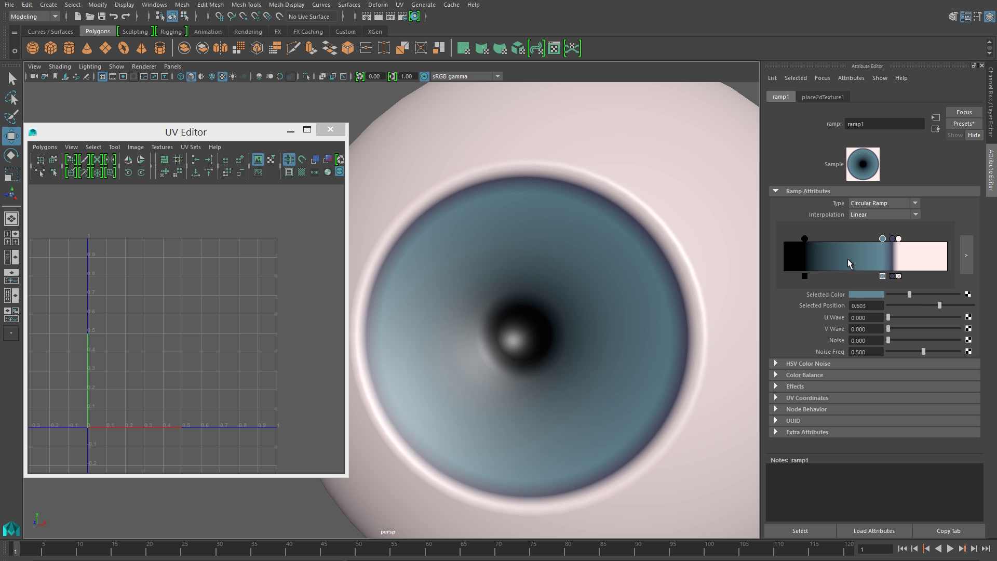
Move the black ramp stop to 0.111 and add a slightly lighter blue stop at 0.356.
left_click(844, 259)
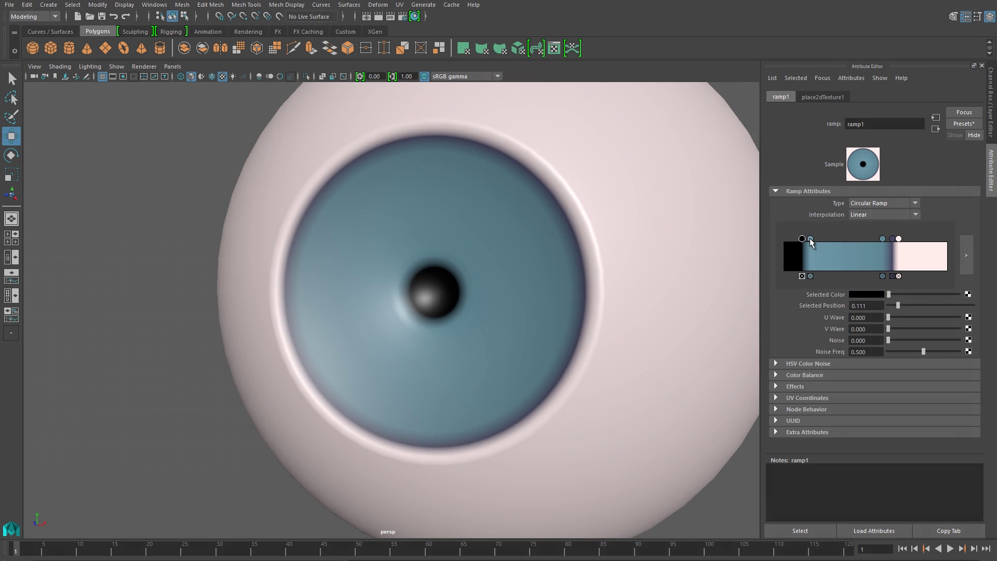
left_click(812, 239)
left_click_drag(813, 239, 843, 239)
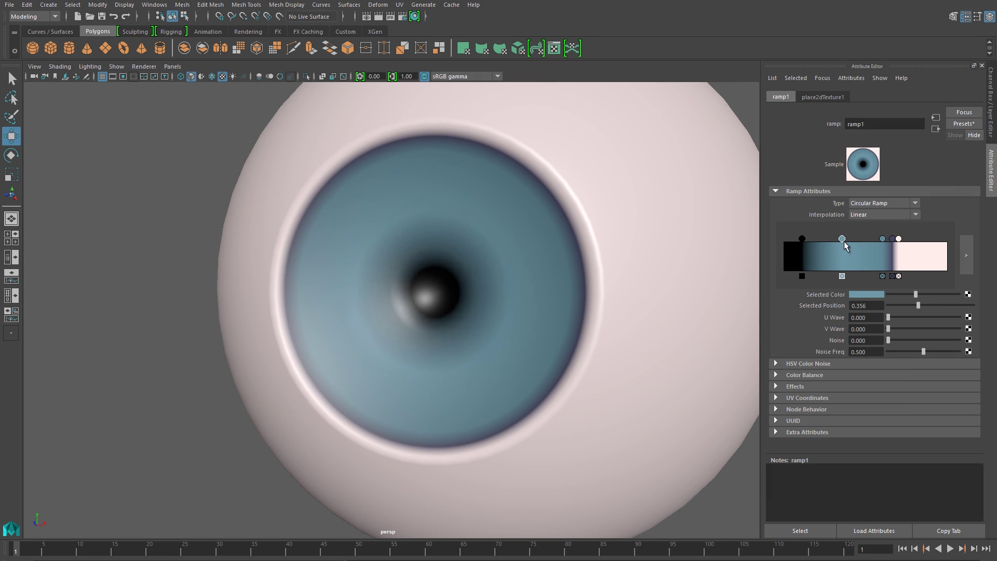
Add a bright light blue ramp stop beside the black one at about 0.17, and move the middle blue stop to 0.492.
left_click(813, 258)
mouse_move(901, 295)
left_mouse_down()
mouse_move(959, 295)
mouse_move(949, 295)
left_mouse_up()
left_click_drag(848, 239, 858, 240)
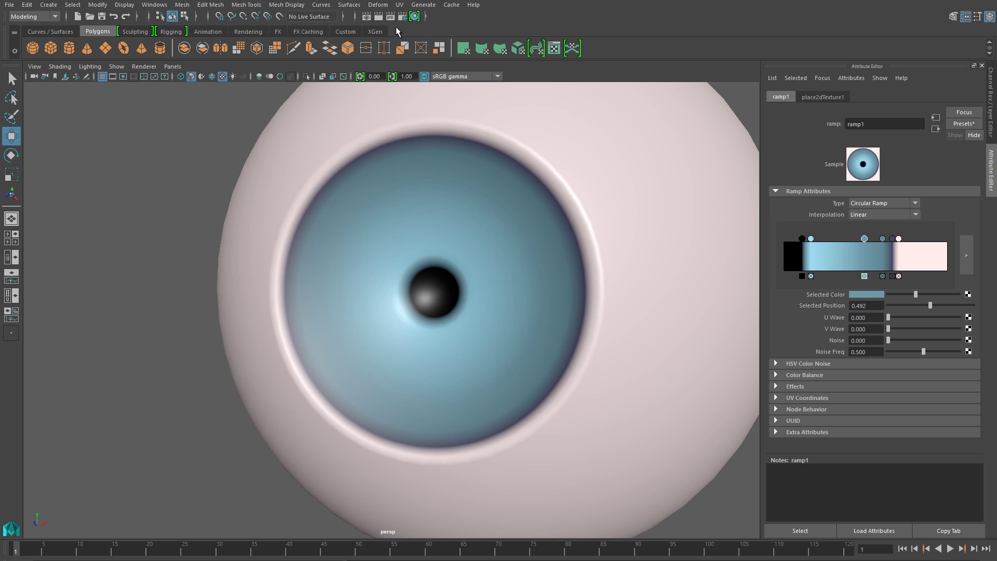
Give the iris's Blinn material a white specular colour, eccentricity 0.138 and specular roll off 1.000.
left_click_drag(502, 355, 453, 343, "alt")
scroll(524, 360, "down", 6)
right_click_drag(478, 364, 587, 376, "alt")
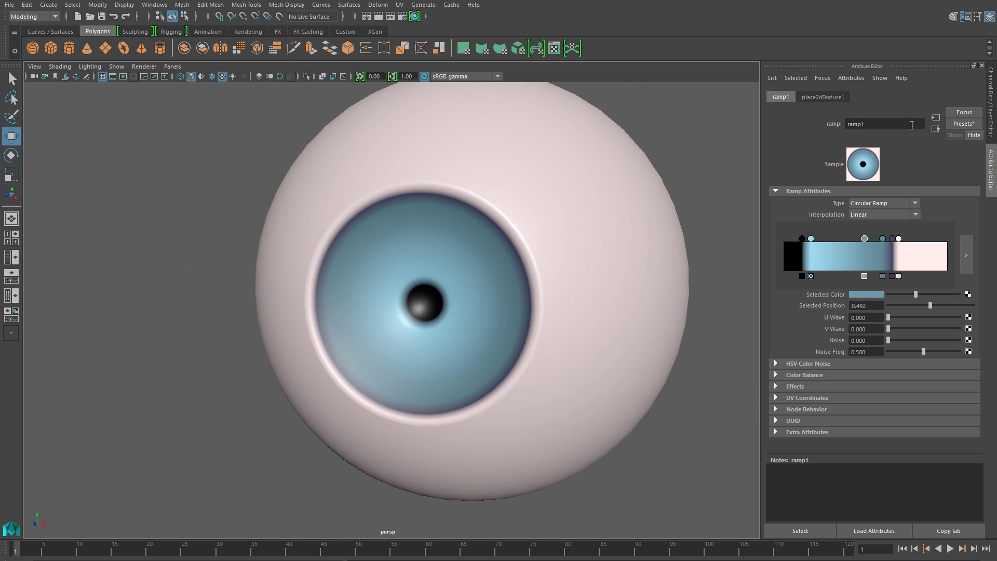
left_click(937, 130)
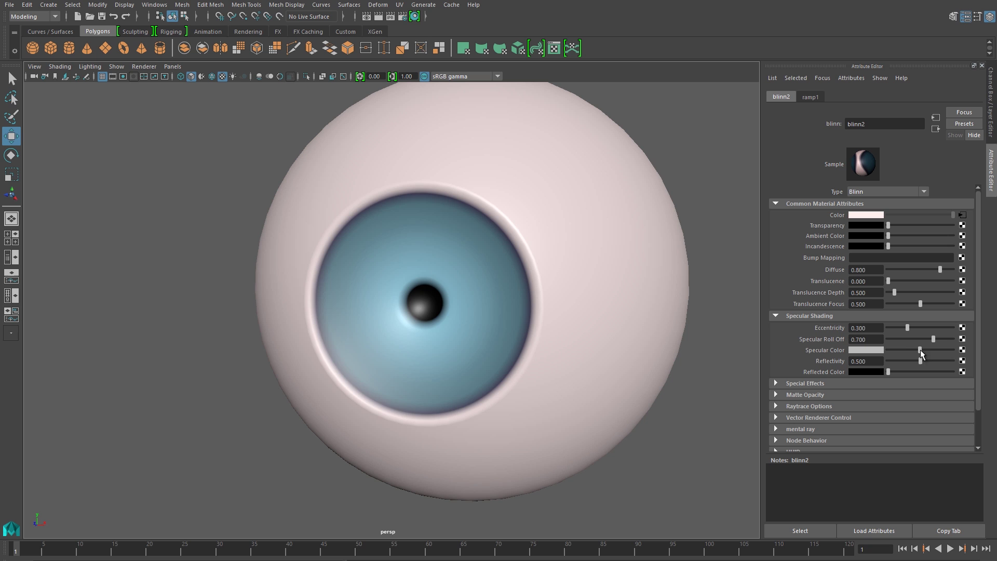
left_click_drag(921, 350, 972, 351)
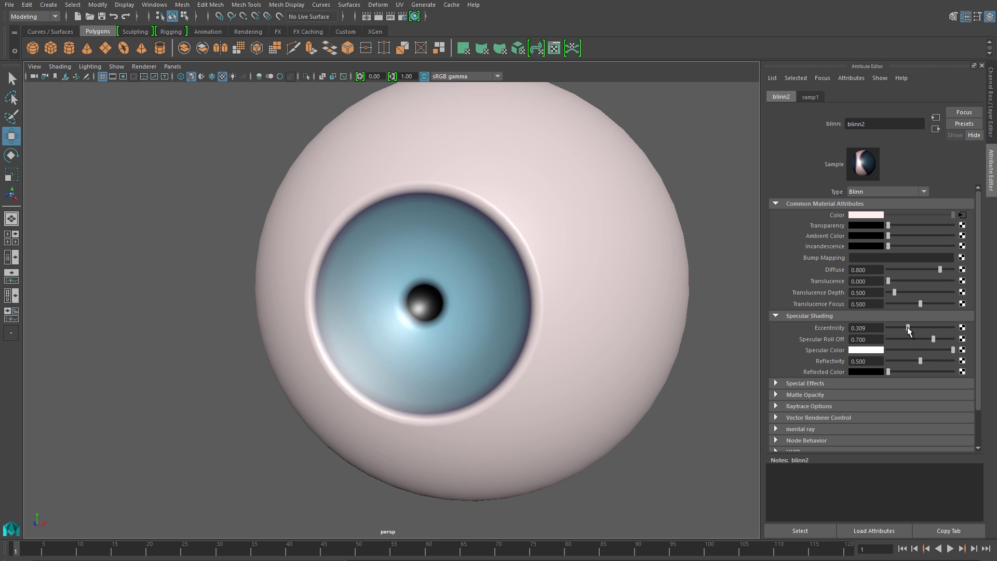
left_click_drag(908, 328, 953, 340)
mouse_move(591, 307)
left_mouse_down("alt")
mouse_move(616, 313)
mouse_move(583, 310)
mouse_move(622, 300)
mouse_move(621, 291)
mouse_move(581, 291)
mouse_move(586, 309)
mouse_move(600, 306)
left_mouse_up("alt")
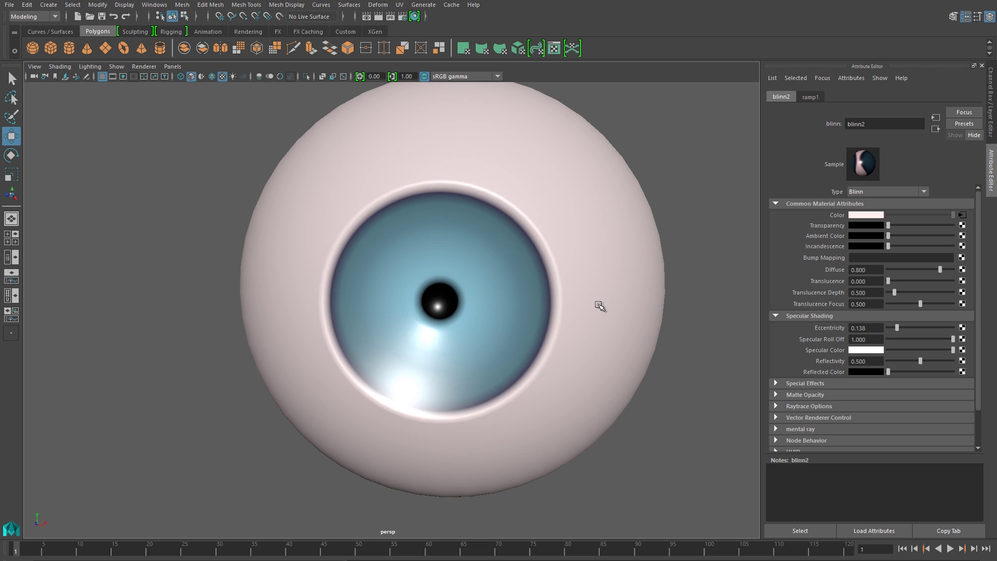
Select the vertex at the centre of the eyeball's pupil and convert the selection to its surrounding faces.
left_click(596, 307)
scroll(505, 354, "up", 7)
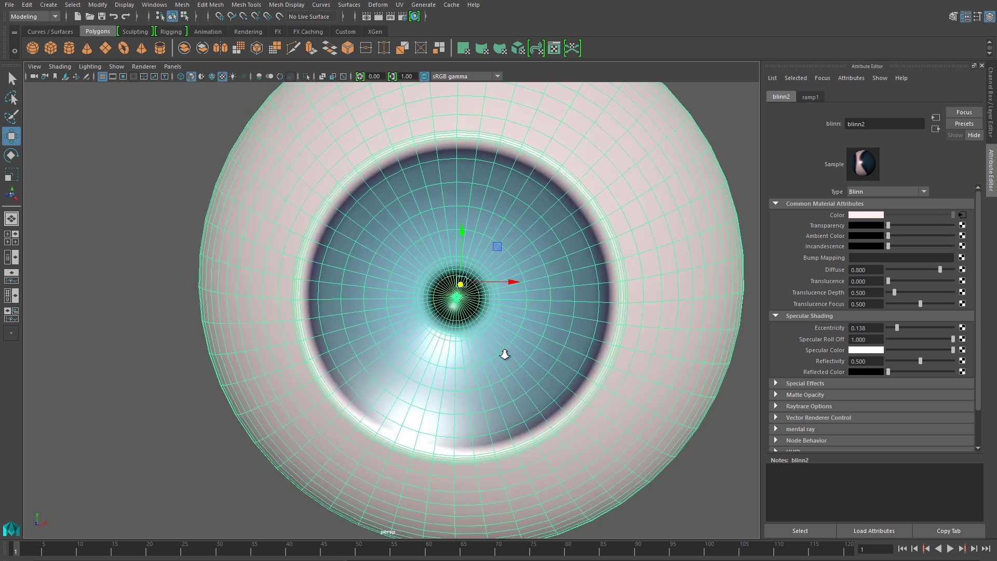
right_click_drag(528, 288, 479, 289)
left_click(521, 285)
left_click_drag(547, 311, 532, 319, "alt")
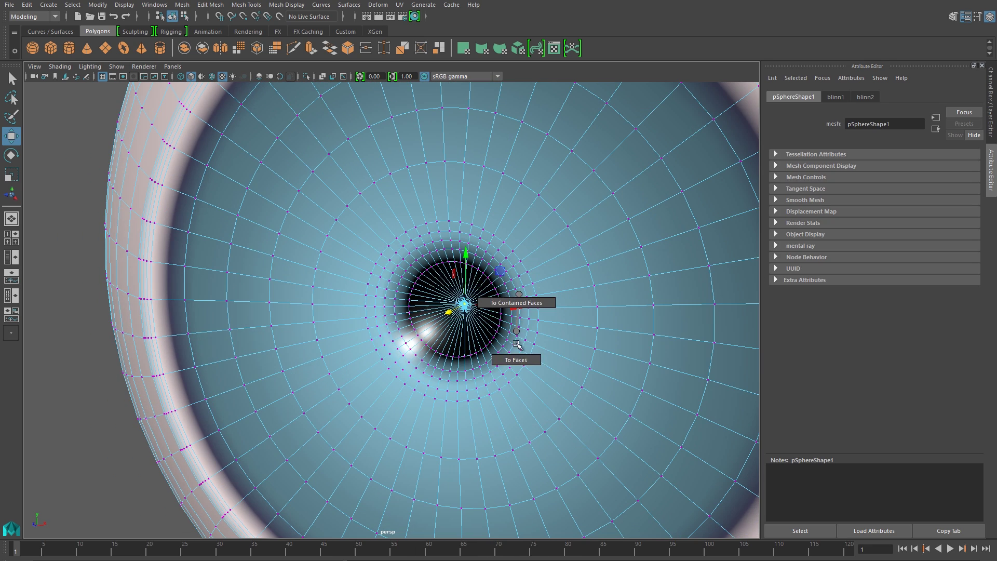
right_click_drag(510, 346, 532, 336, "ctrl")
Enlarge the pupil by scaling its faces with soft selection and a widened falloff, and return to object mode.
key("r")
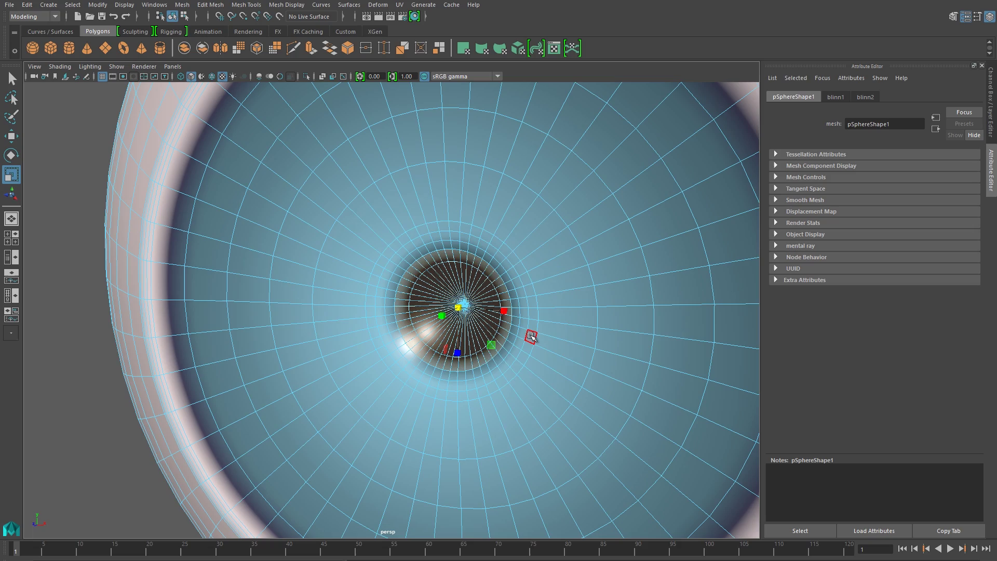
key("b")
left_click_drag(529, 340, 674, 327)
left_click_drag(458, 307, 508, 311)
scroll(509, 311, "down", 5)
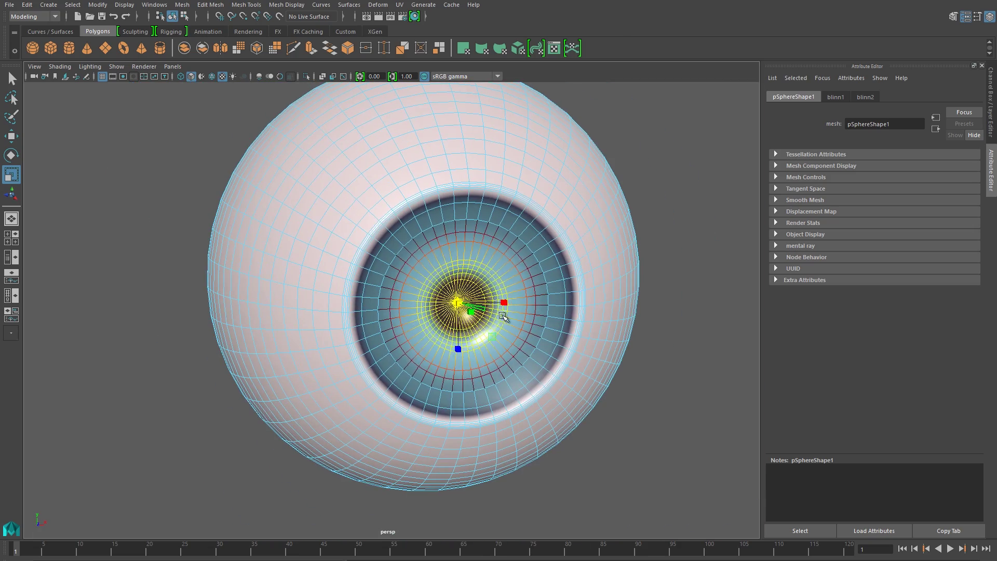
right_click_drag(451, 282, 484, 267)
left_click_drag(480, 291, 531, 308, "alt")
right_click_drag(531, 308, 460, 377, "alt")
left_click_drag(423, 380, 437, 386, "alt")
Create a second polygon sphere around the eyeball with radius 25 and 48 subdivisions for both axis and height.
key("w")
left_click(33, 48)
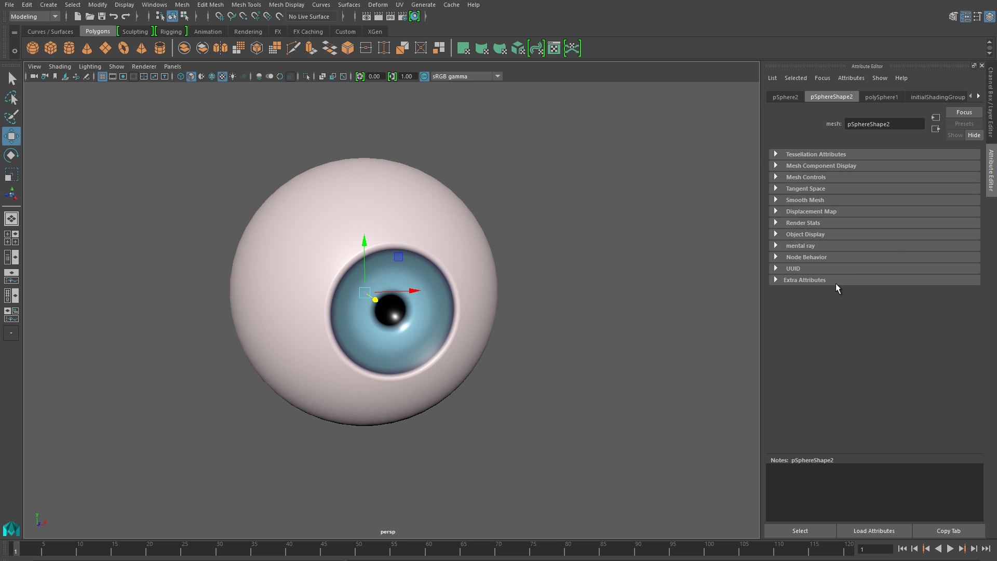
left_click(990, 125)
key("4")
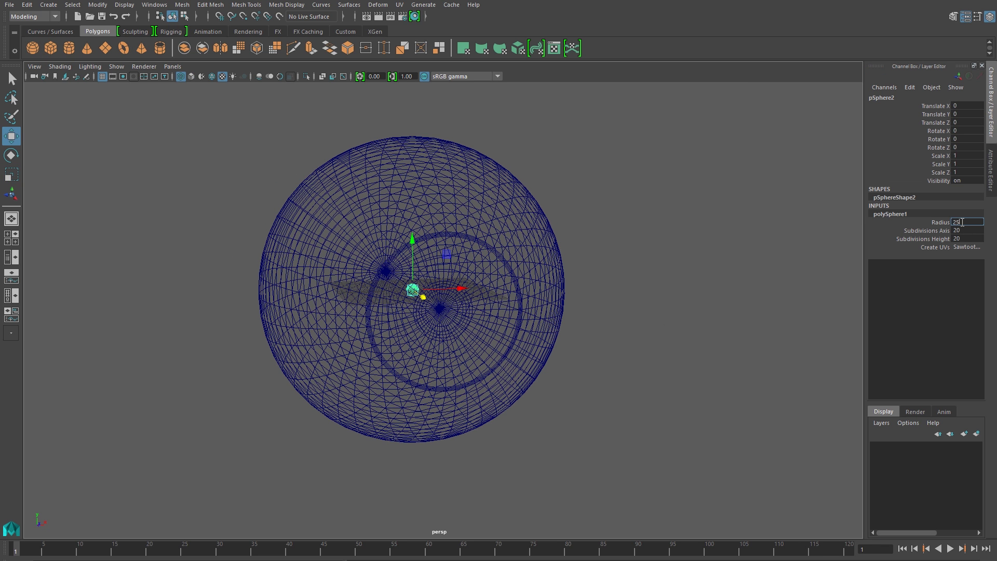
left_click(963, 222)
type("25")
key("Return")
left_click_drag(962, 230, 962, 238)
type("48")
key("Return")
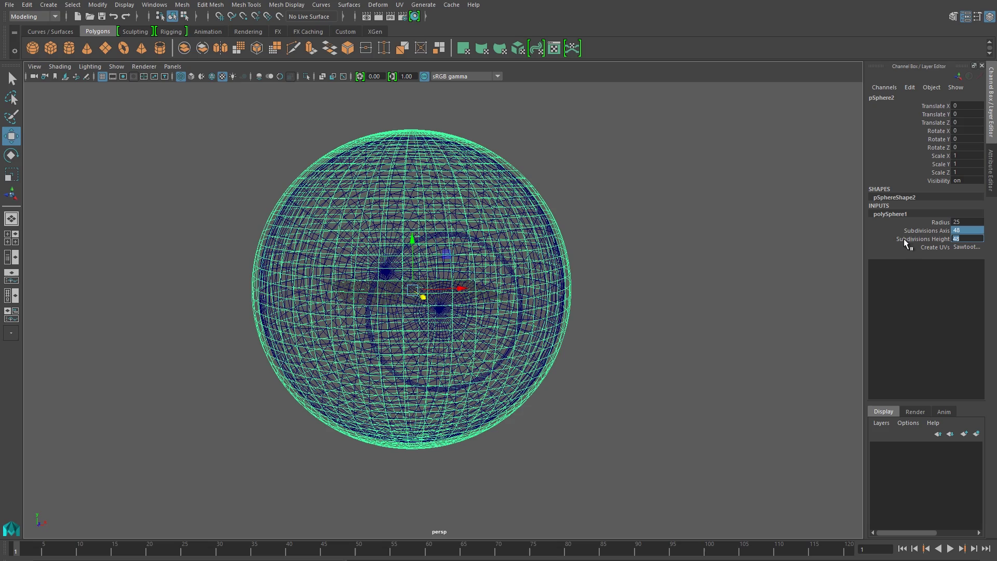
Rotate the outer sphere 90 degrees about X so its pole faces the iris, and show it shaded.
key("e")
left_click_drag(422, 271, 422, 322)
left_click(973, 130)
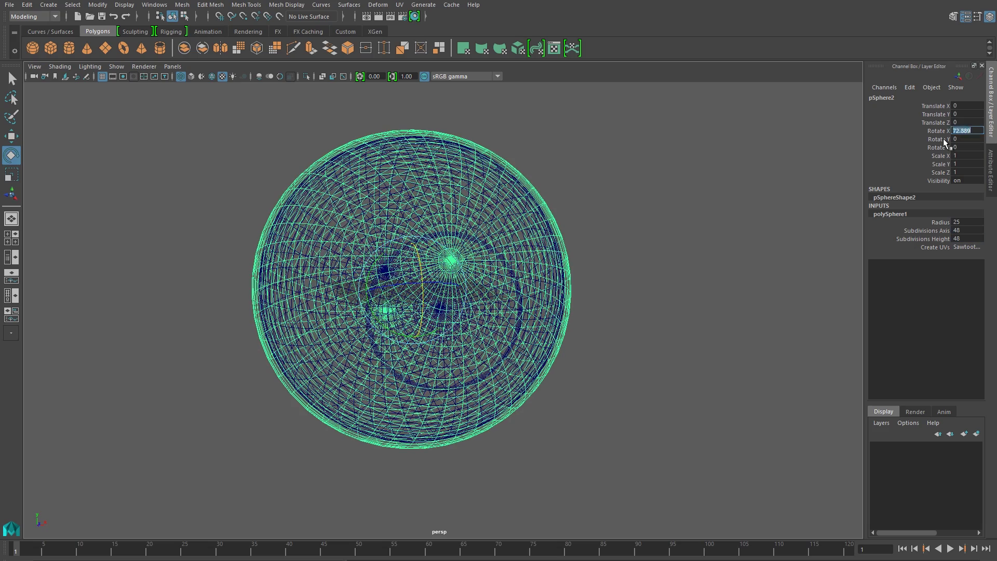
type("90")
key("Return")
key("5")
left_click_drag(586, 289, 448, 316, "alt")
In the side view, select the outer sphere's pole vertex in front of the iris and give it a wide soft-selection falloff.
key("space")
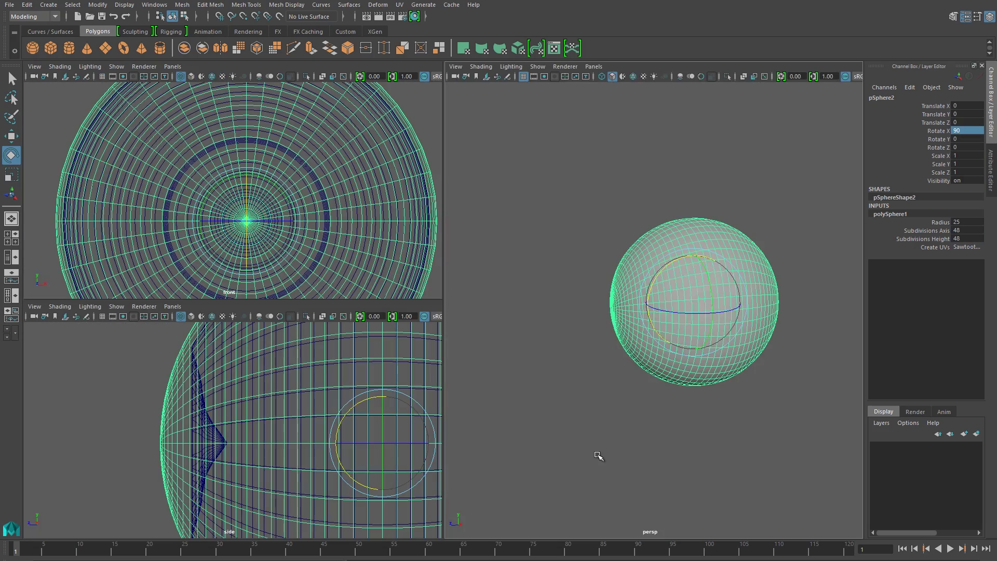
key("space")
right_click_drag(311, 241, 256, 241)
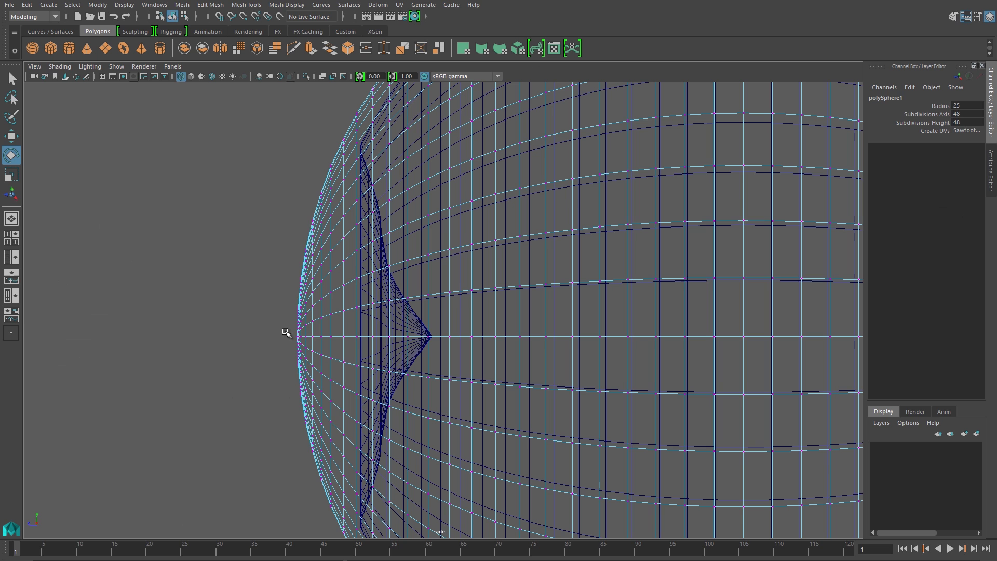
left_click(297, 336)
key("b")
left_click_drag(387, 361, 518, 363)
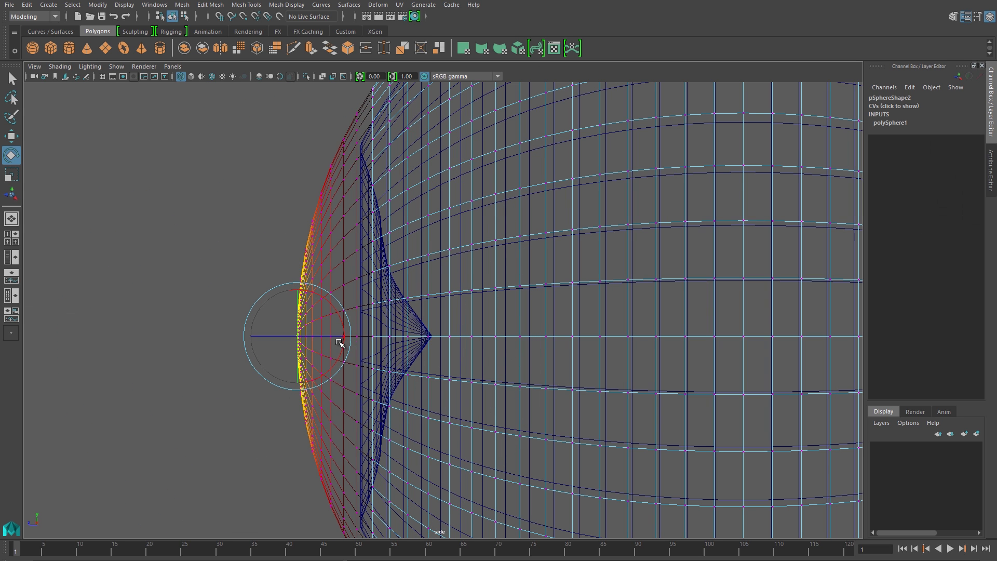
Adjust the soft-selection falloff and pull the outer sphere's front vertex forward to form a rounded cornea bulge.
key("w")
left_click_drag(247, 337, 232, 336)
key("ctrl+z")
key("b")
left_click_drag(326, 346, 349, 345)
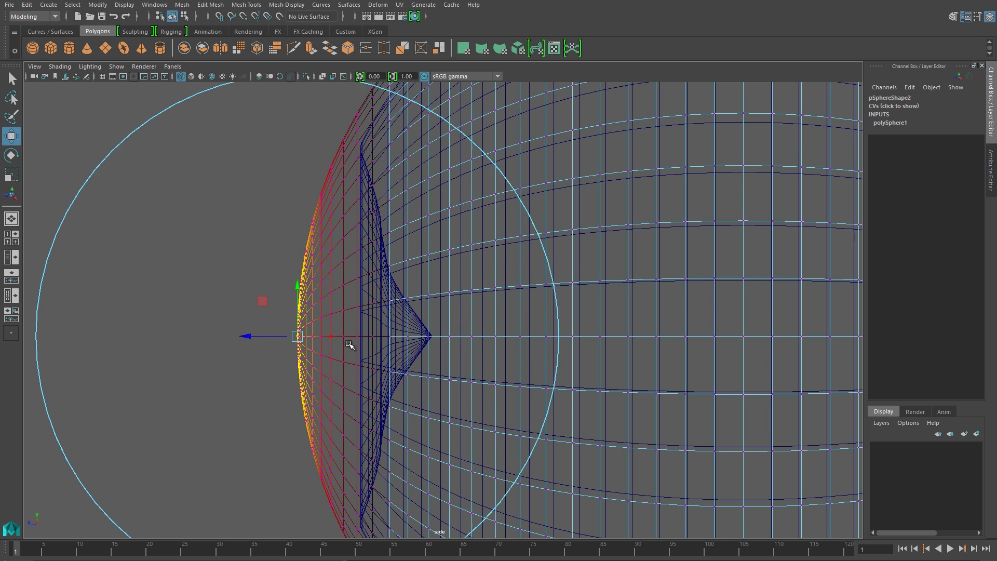
left_click_drag(248, 337, 218, 338)
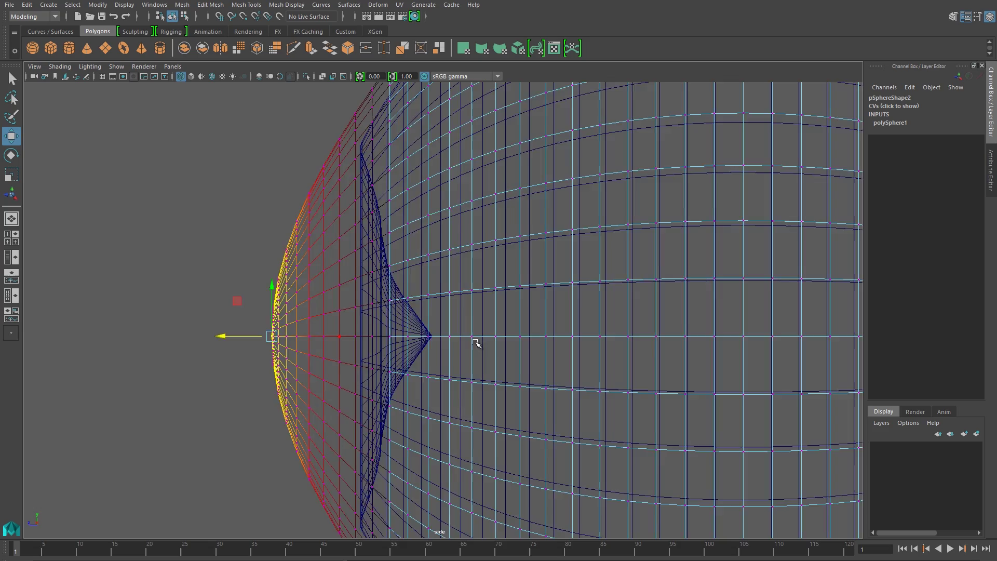
right_click_drag(474, 341, 187, 345, "alt")
middle_click_drag(501, 351, 471, 353, "alt")
left_click_drag(294, 325, 290, 325)
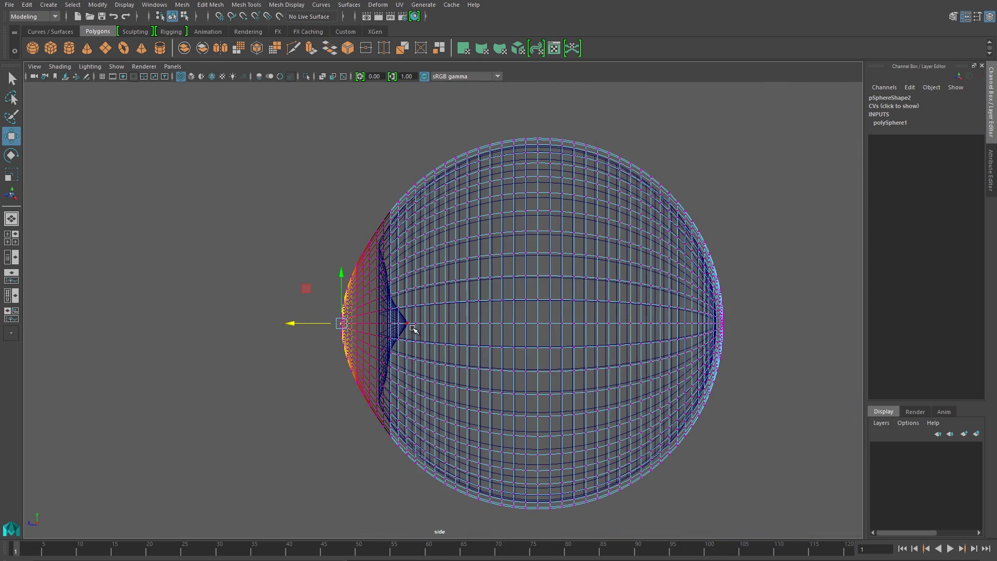
Turn off soft selection and refine the edge loops where the cornea bulge meets the outer sphere with the Scale tool.
key("space")
key("space")
left_click_drag(578, 336, 645, 333, "alt")
mouse_move(499, 256)
right_mouse_down()
mouse_move(547, 241)
mouse_move(515, 246)
right_mouse_up()
right_click(515, 271)
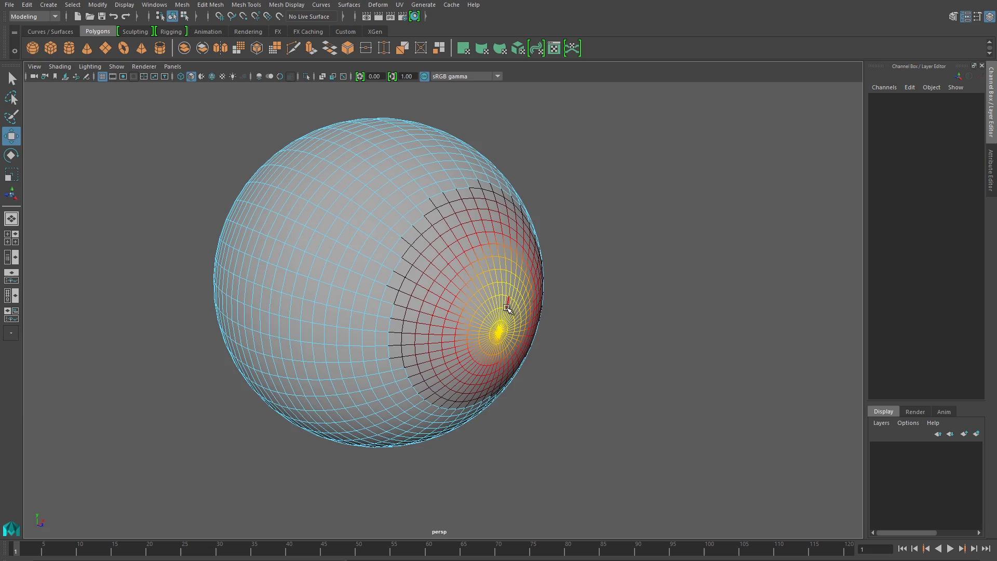
key("space")
right_click_drag(182, 418, 514, 435, "alt")
middle_click_drag(111, 346, 187, 419, "alt")
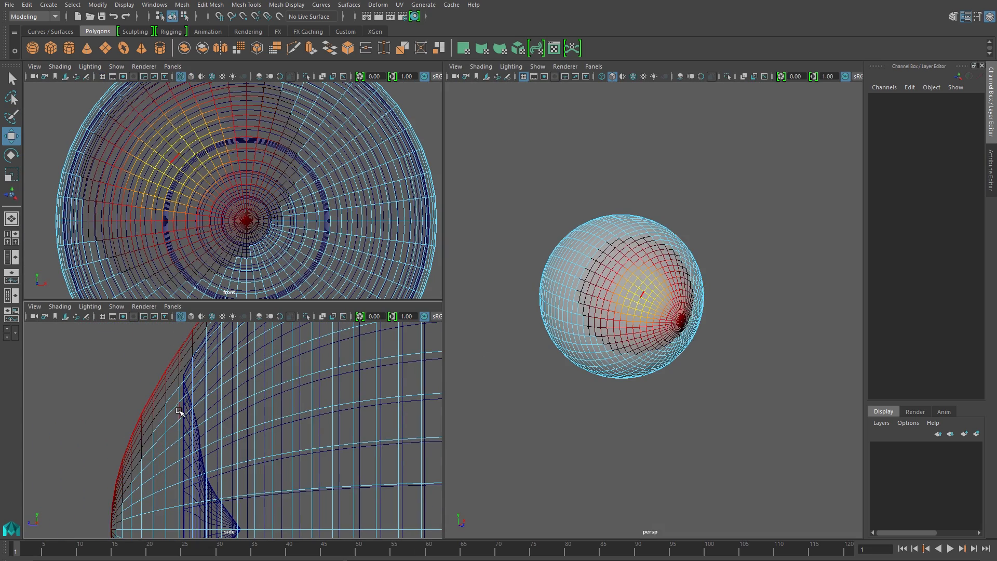
double_click(182, 410)
key("b")
key("r")
middle_click_drag(262, 411, 338, 410, "alt")
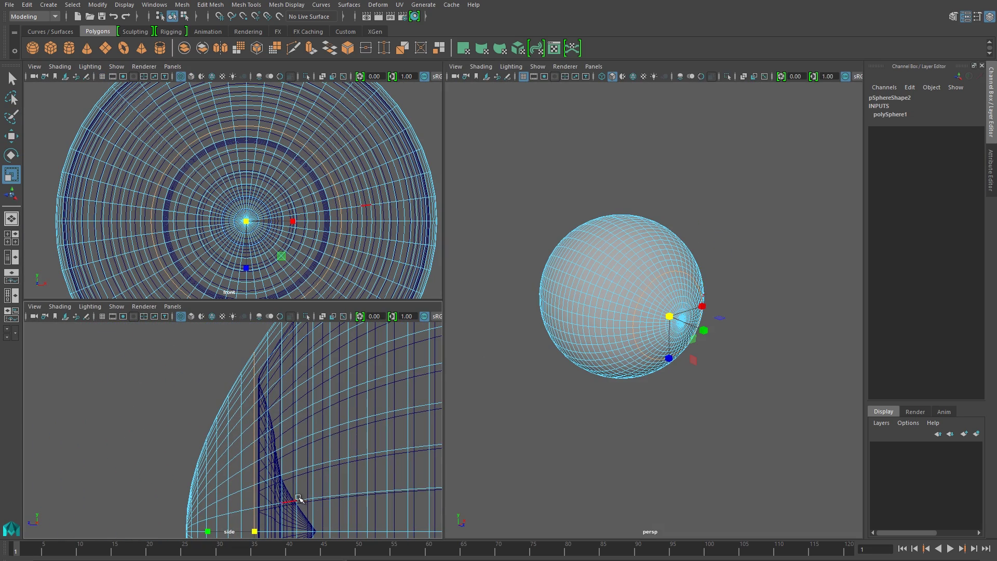
scroll(700, 330, "up", 5)
left_click_drag(700, 330, 717, 332)
double_click(681, 217)
double_click(684, 244)
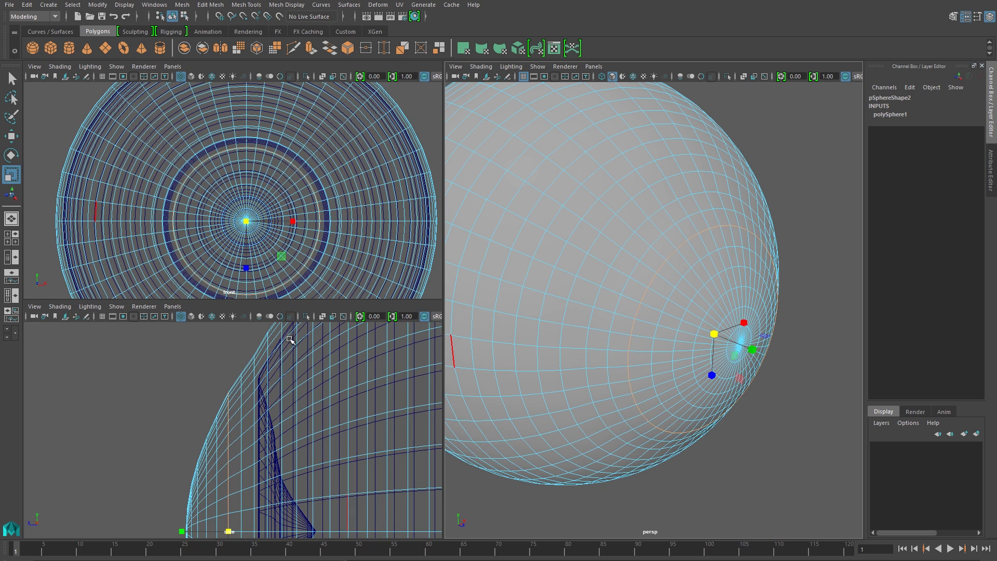
Return to object mode, assign a new Blinn material to the outer sphere and name it outer_shell.
right_click_drag(698, 195, 742, 182)
key("space")
right_click_drag(623, 218, 490, 272, "alt")
left_click_drag(490, 272, 374, 268, "alt")
right_click_drag(469, 208, 463, 463)
left_click(419, 322)
left_click(920, 97)
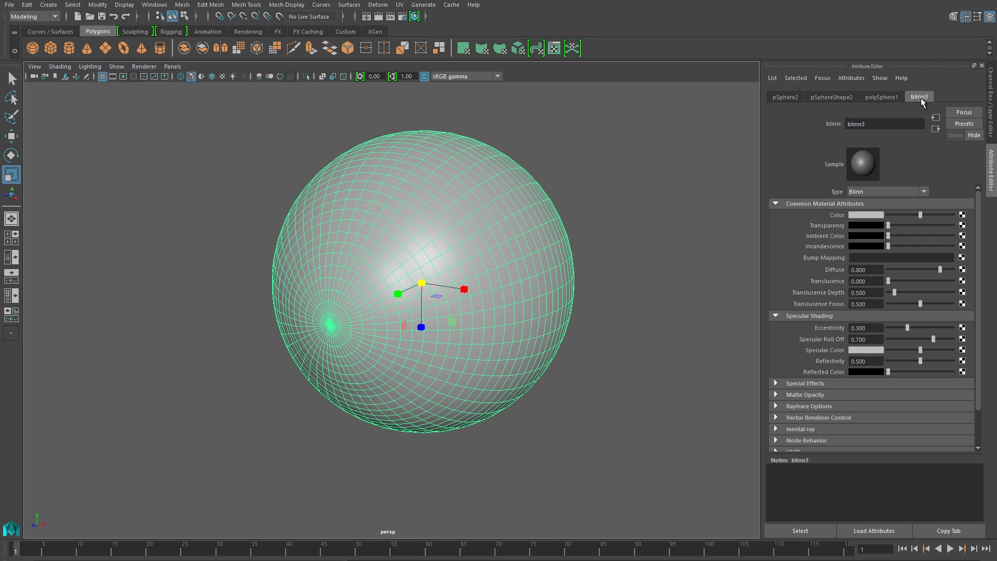
type("outer_shell")
key("Return")
Make outer_shell fully transparent, with white specular colour, eccentricity 0.195 and specular roll off 1.000.
left_click_drag(893, 229, 828, 235)
left_click_drag(918, 349, 901, 327)
left_click_drag(472, 291, 448, 329, "alt")
left_click_drag(889, 225, 956, 239)
left_click_drag(558, 340, 669, 306, "alt")
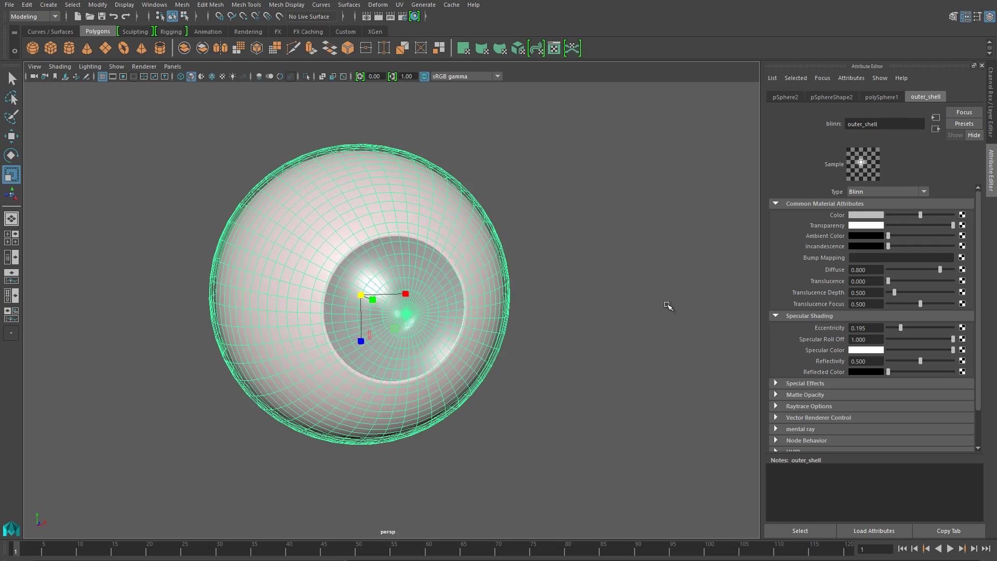
Put the outer sphere in a new display layer set to reference, and turn on textured display.
left_click(992, 134)
left_click(976, 433)
left_click(902, 447)
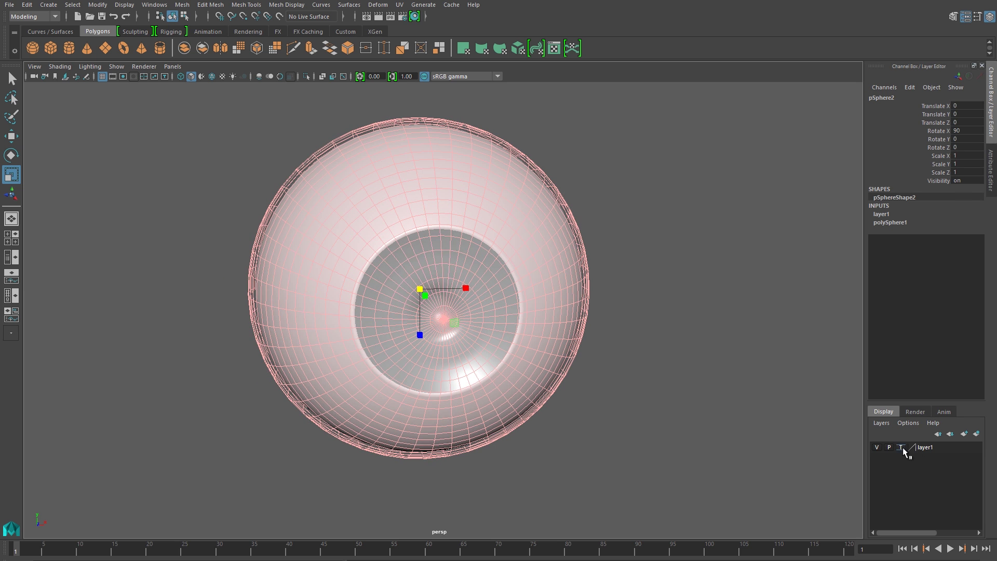
left_click(903, 448)
left_click_drag(708, 372, 728, 395, "alt")
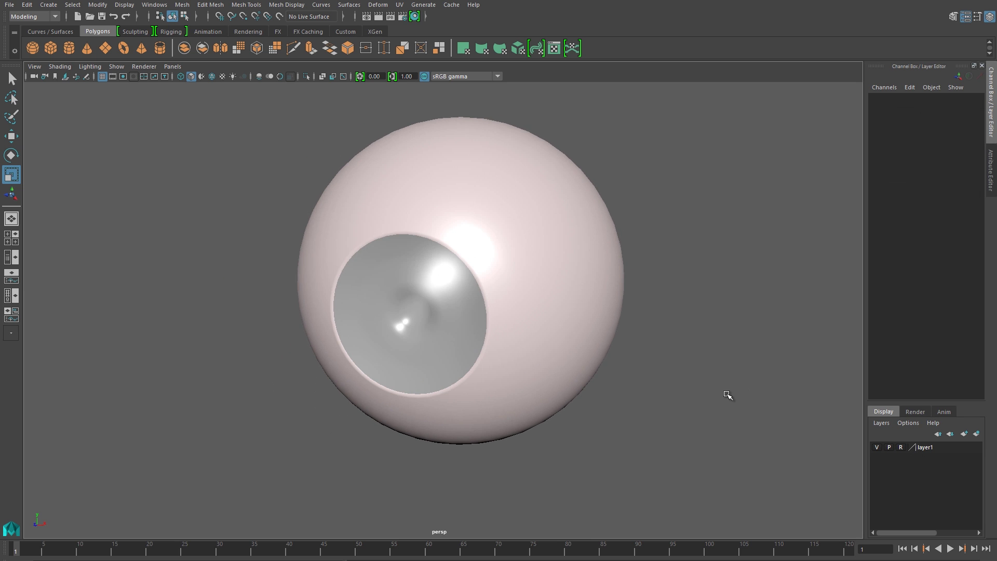
key("6")
left_click_drag(551, 365, 595, 365, "alt")
Rename the inner eyeball's two Blinn materials: the iris one to iris and the eye-white one to sclera.
left_click(524, 166)
right_click_drag(520, 174, 530, 416)
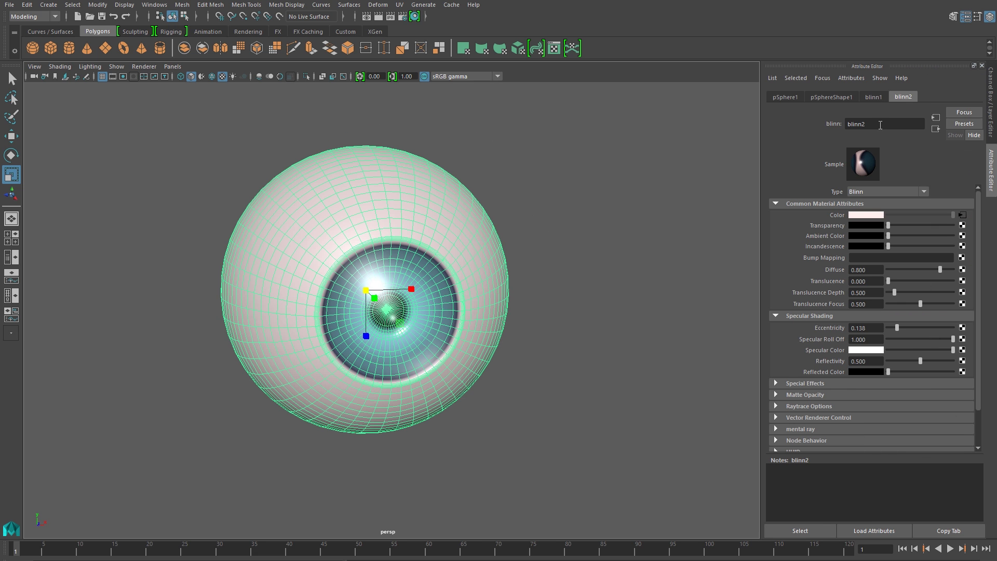
double_click(880, 125)
type("iris")
key("Return")
left_click(874, 98)
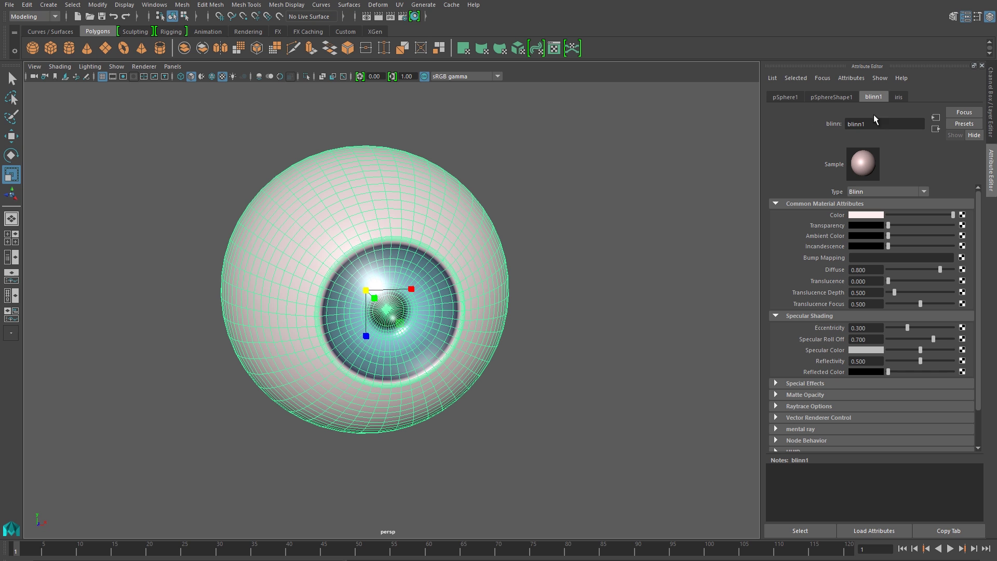
type("sclera")
key("Return")
Connect a Ramp texture to the sclera's colour and set its black stop to dark red, H 360, S 0.942, V 0.442.
left_click(963, 215)
left_click_drag(509, 195, 827, 133)
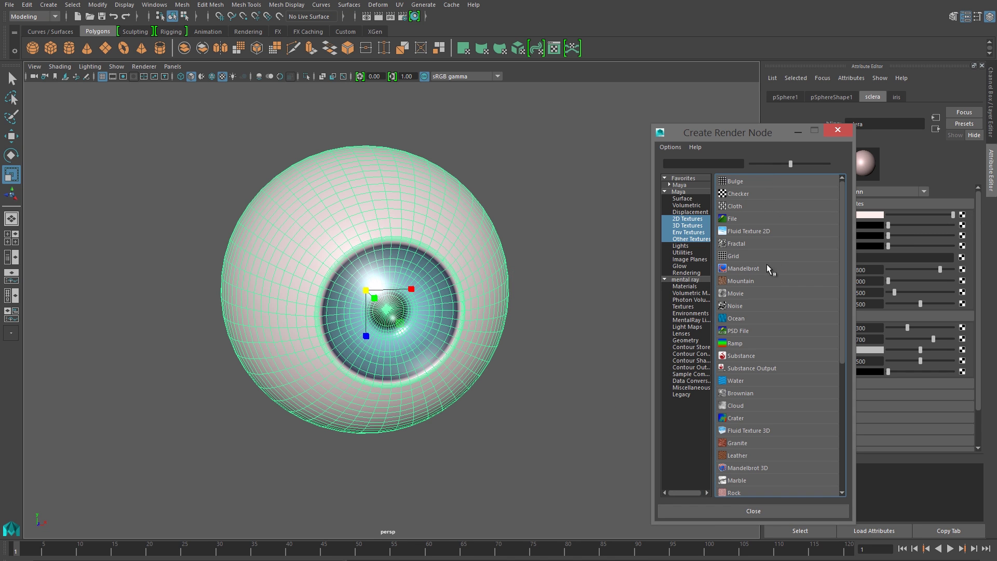
left_click(742, 343)
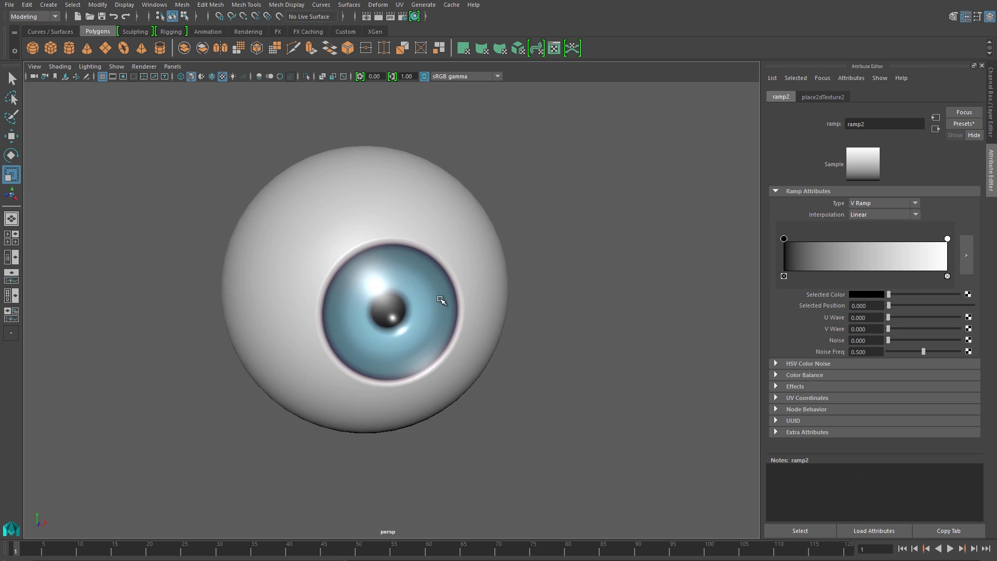
left_click(873, 295)
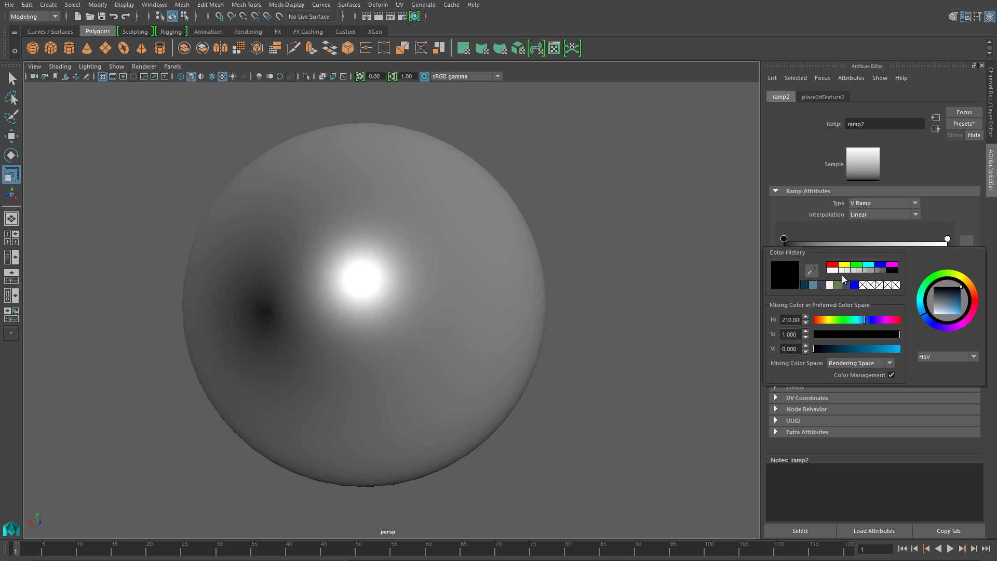
left_click(832, 265)
left_click_drag(865, 335, 884, 349)
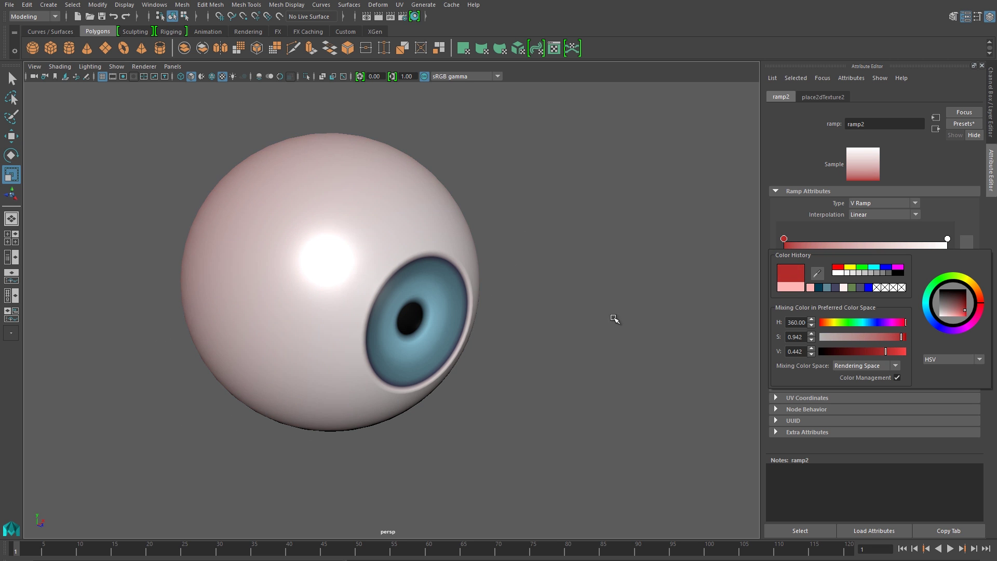
left_click_drag(613, 317, 506, 287, "alt")
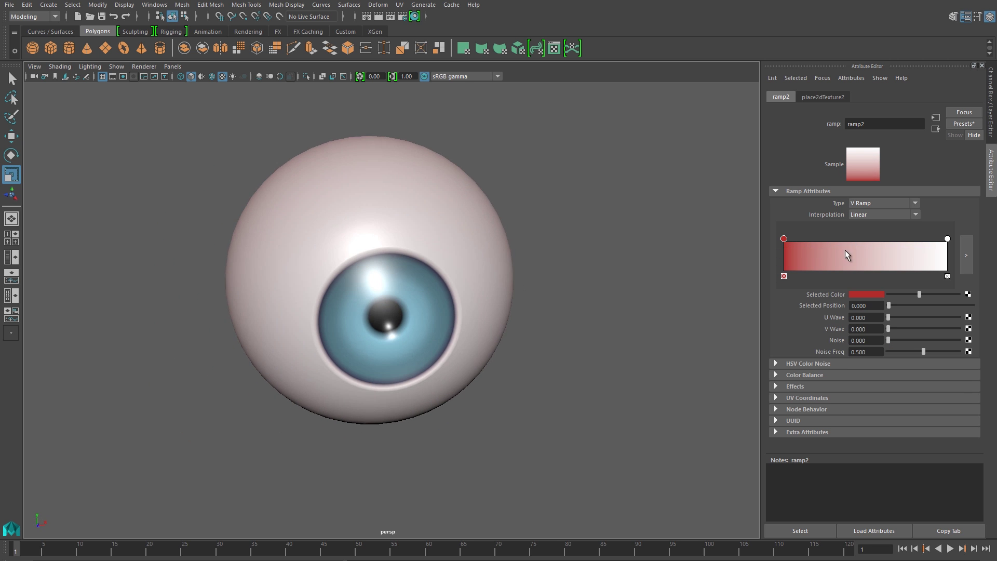
Move the red ramp stop to 0.356 and add a light pink stop at 0.698.
left_click_drag(786, 239, 842, 239)
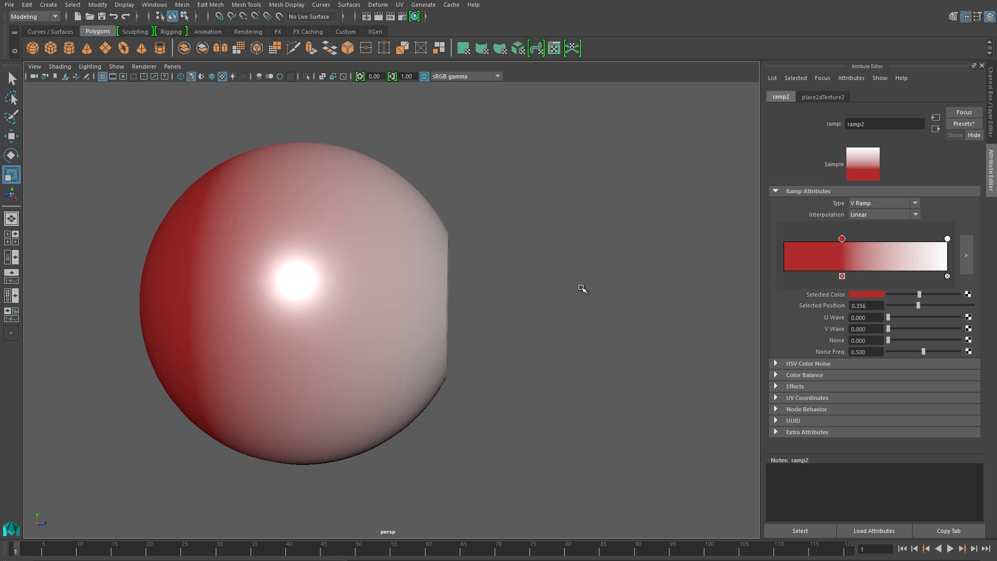
left_click(899, 256)
left_click(875, 295)
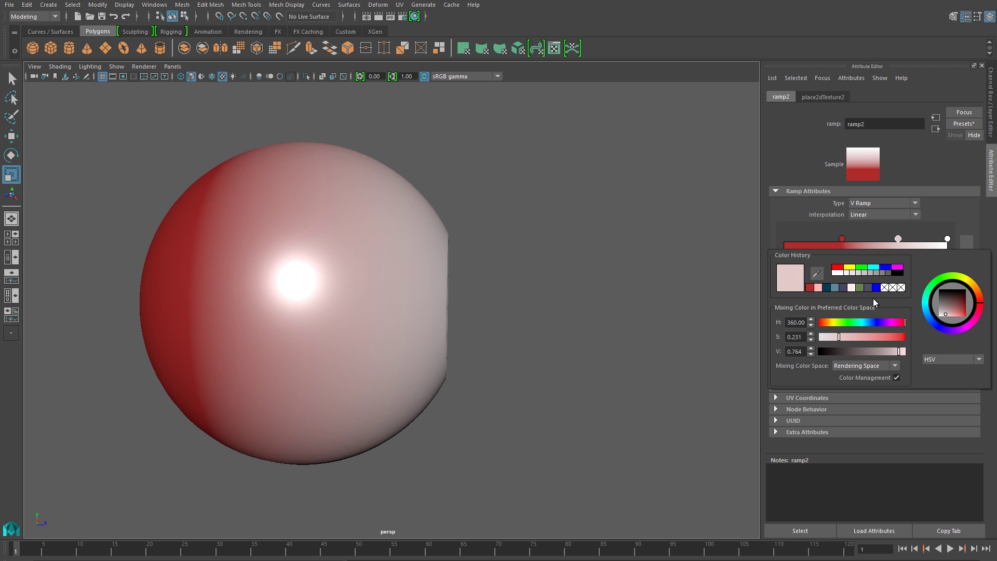
left_click(853, 338)
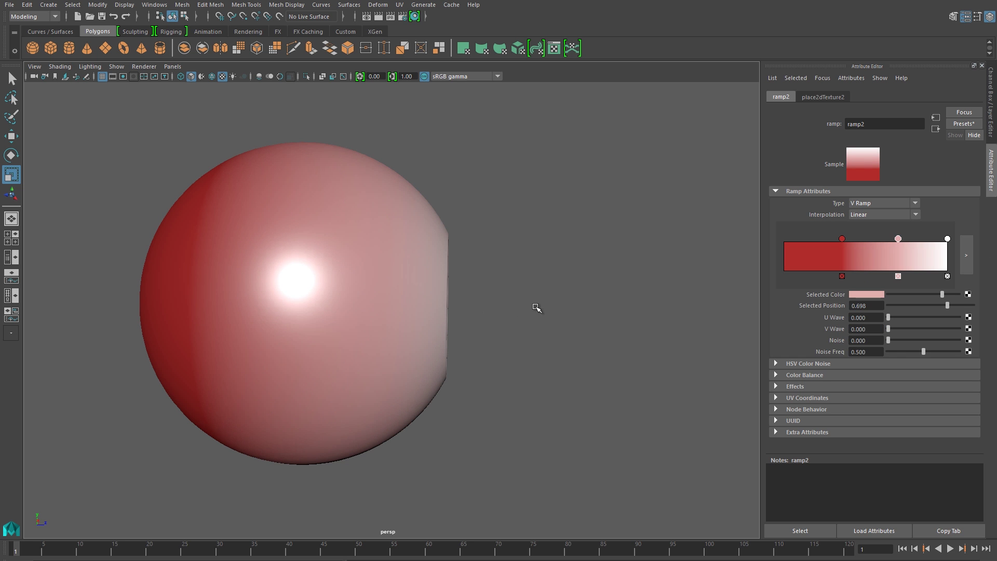
Shift the pink stop slightly toward the red one and move the white stop to 0.844.
left_click_drag(404, 303, 393, 304, "alt")
left_click_drag(886, 240, 922, 244)
mouse_move(425, 313)
left_mouse_down("alt")
mouse_move(492, 311)
mouse_move(457, 337)
left_mouse_up("alt")
scroll(467, 332, "up", 3)
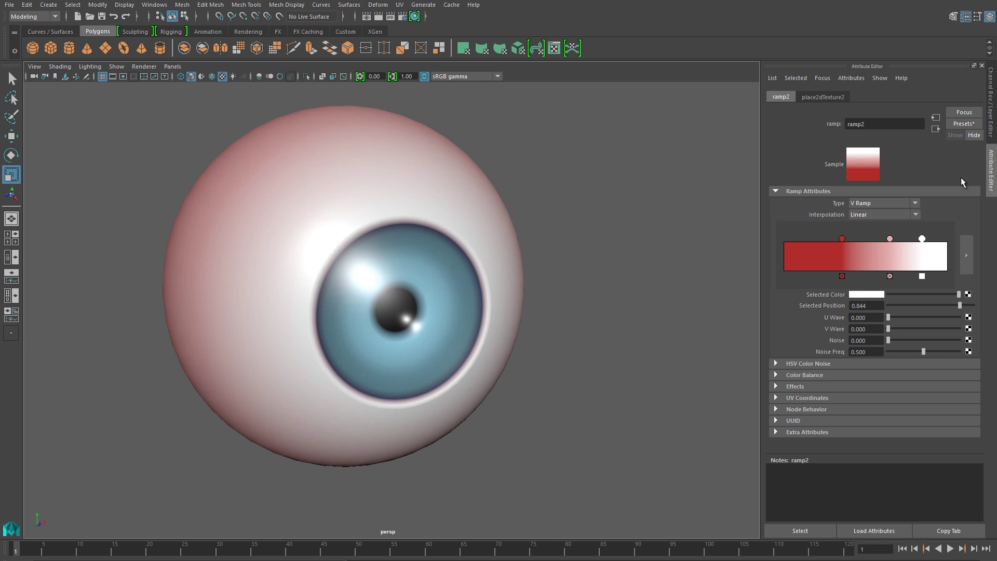
left_click(464, 193)
left_click_drag(535, 266, 465, 264, "alt")
left_click(631, 270)
left_click_drag(586, 298, 639, 298, "alt")
scroll(480, 278, "down", 3)
Select the inner eyeball and open the ramp connected to the iris material's colour.
left_click(468, 268)
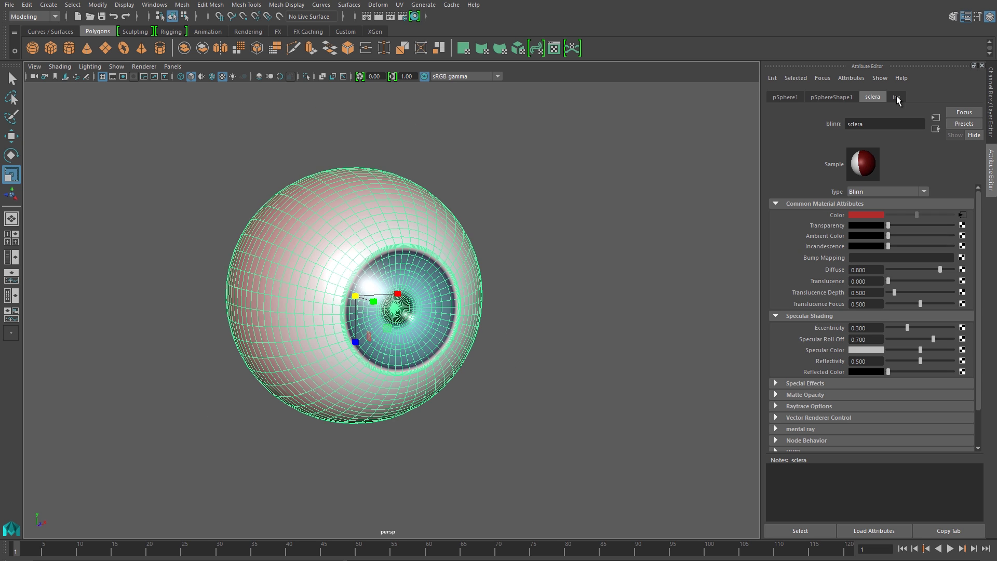
left_click(897, 98)
left_click(962, 215)
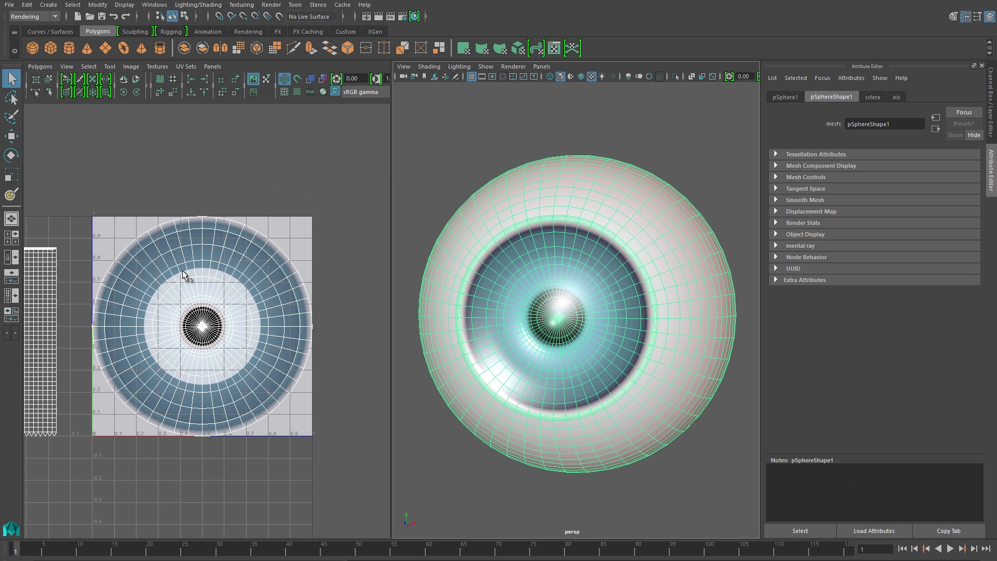
Select all the UVs of the iris shell and set up a UV snapshot with a size of 2048 x 2048.
right_click_drag(184, 271, 185, 298)
left_click_drag(89, 197, 414, 540)
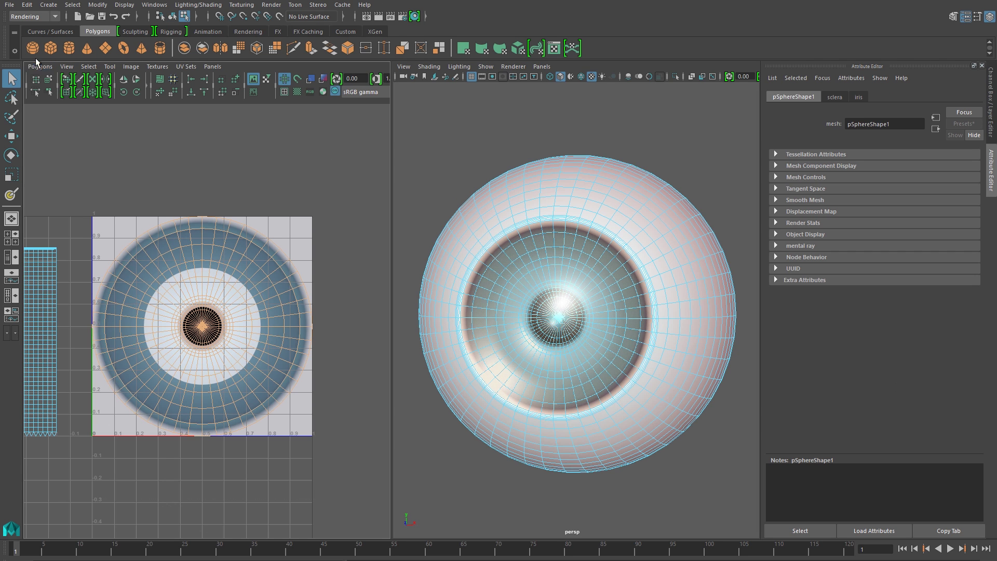
left_click(38, 66)
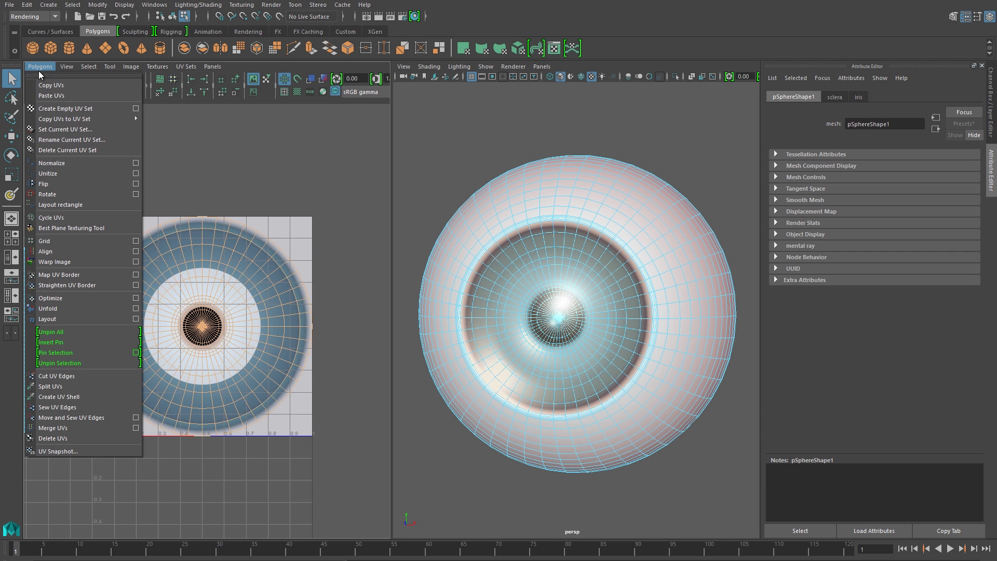
left_click(89, 452)
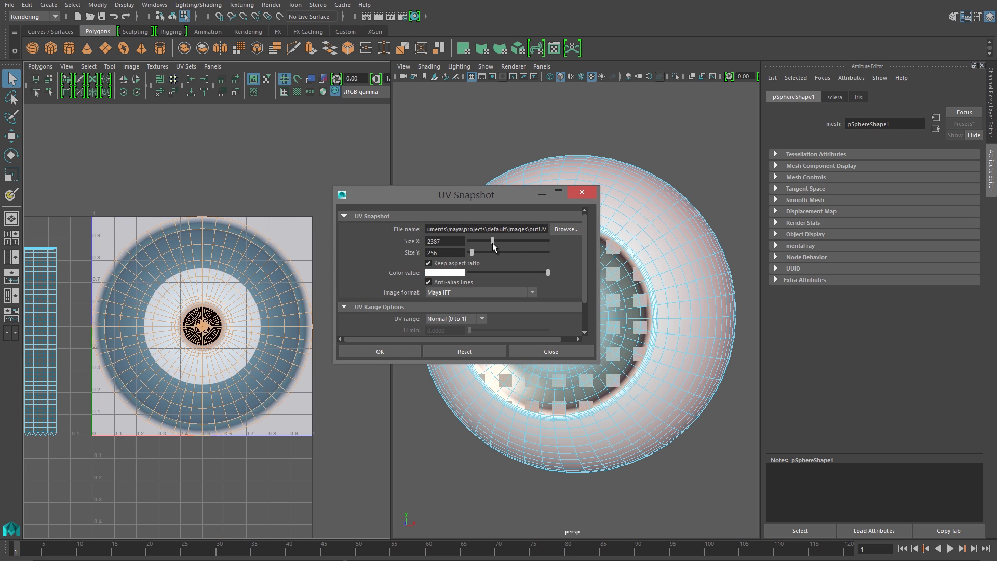
double_click(439, 241)
type("2048")
Export the UV snapshot as a TIFF image named uv_layout into E:\ART\eyeball\textures.
left_click(566, 229)
left_click(243, 381)
type("uv_layout")
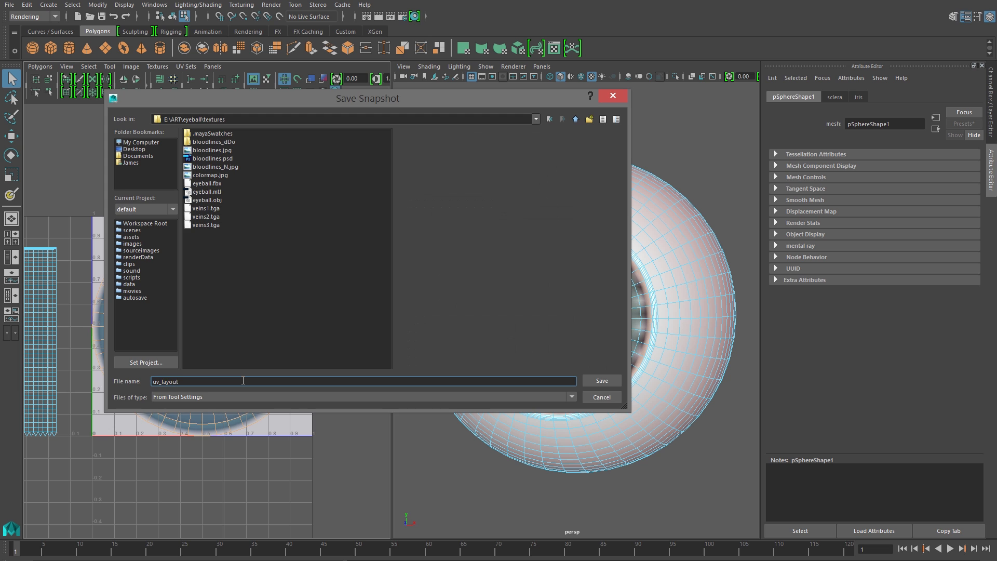
key("Return")
left_click(531, 292)
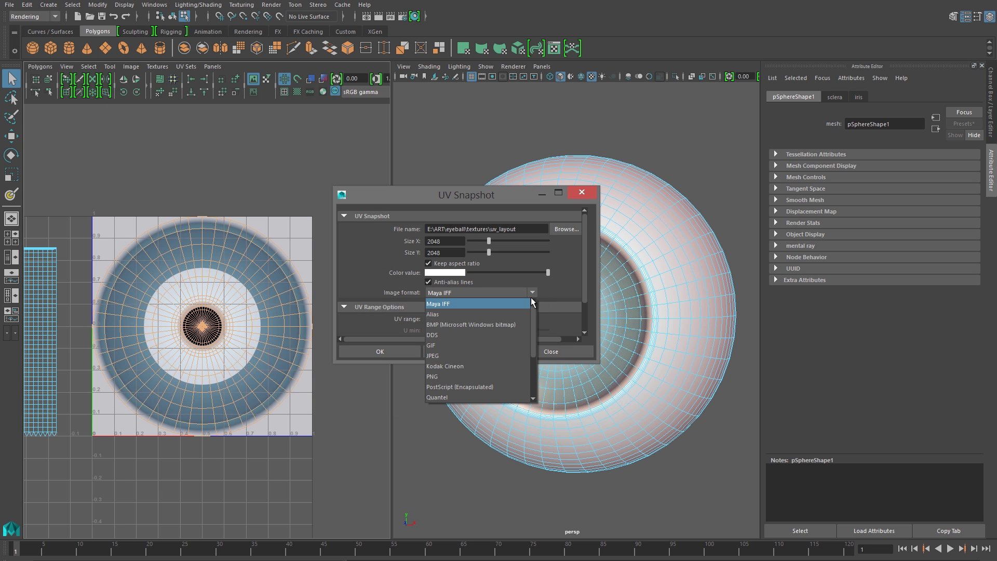
left_click(463, 370)
left_click(395, 348)
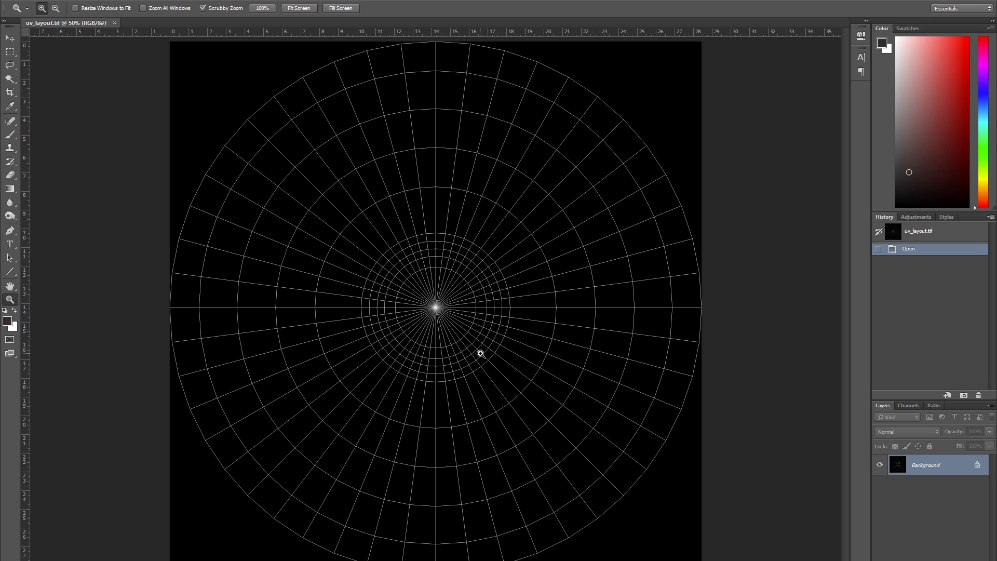
Switch to Photoshop and fill a new layer above the uv_layout background with grey 808080.
right_click(11, 190)
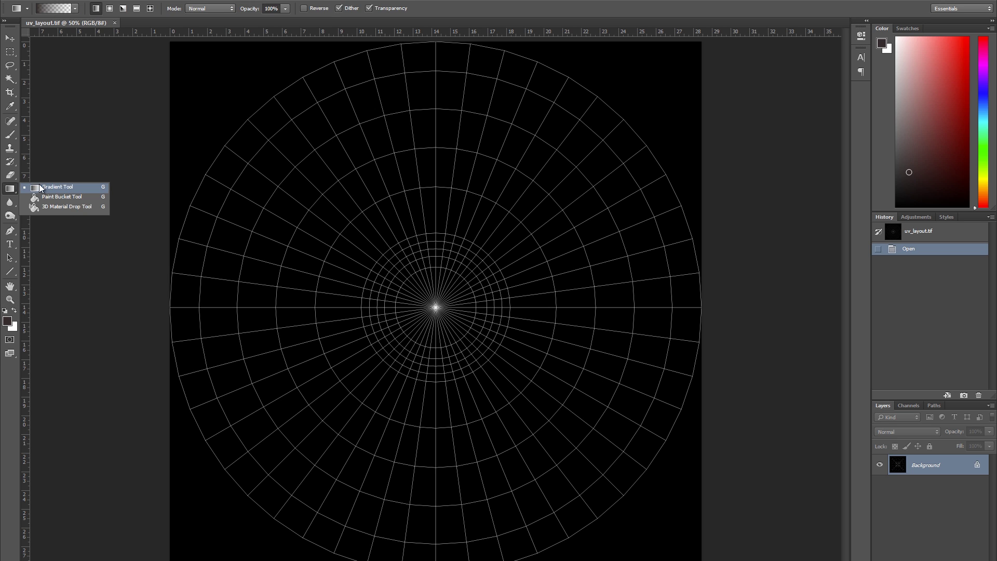
left_click(52, 194)
left_click(407, 358)
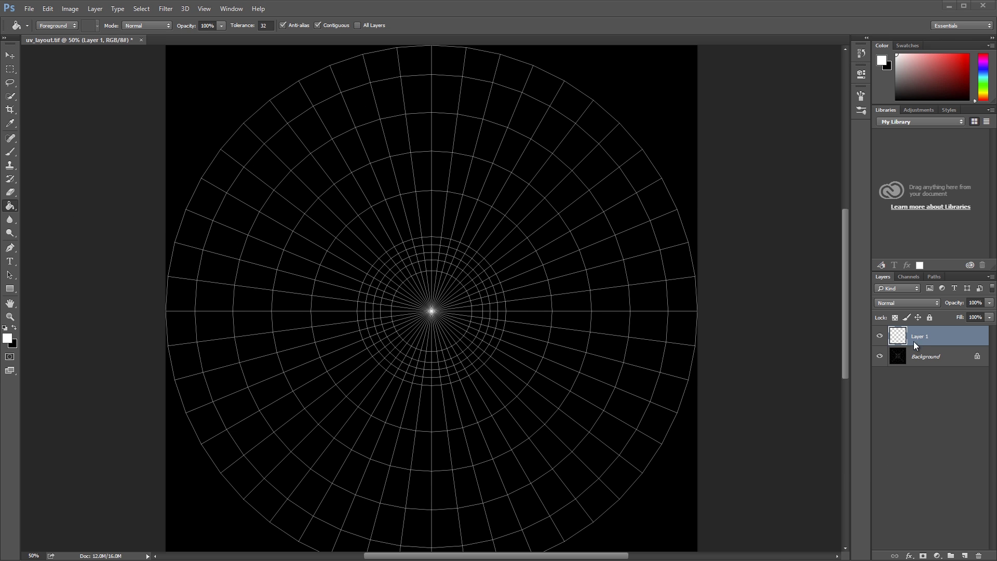
left_click(7, 340)
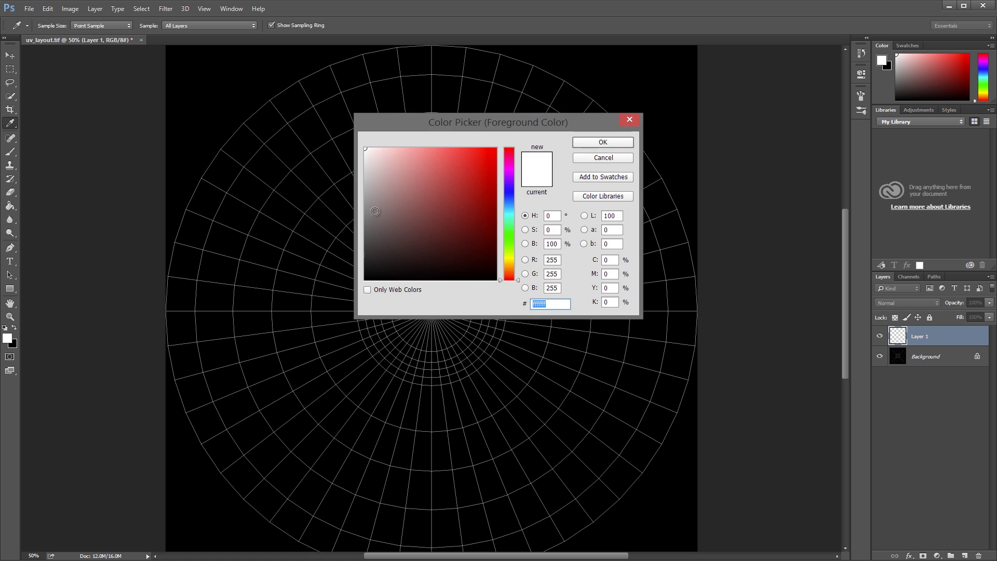
type("808080")
left_click(601, 140)
left_click(674, 267)
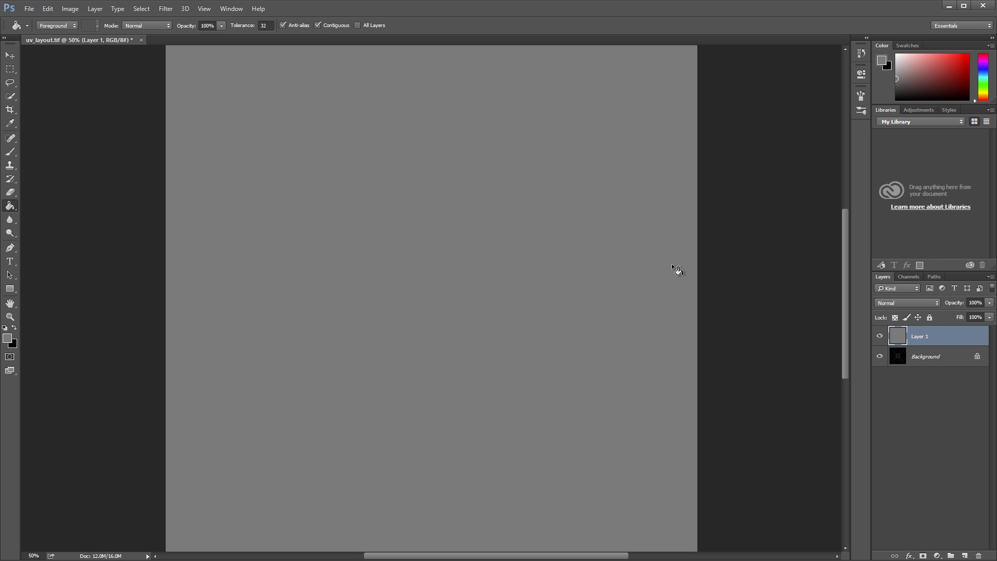
Set the grey layer's blending mode to Screen and add a new empty layer above it.
left_click(917, 304)
left_click(888, 374)
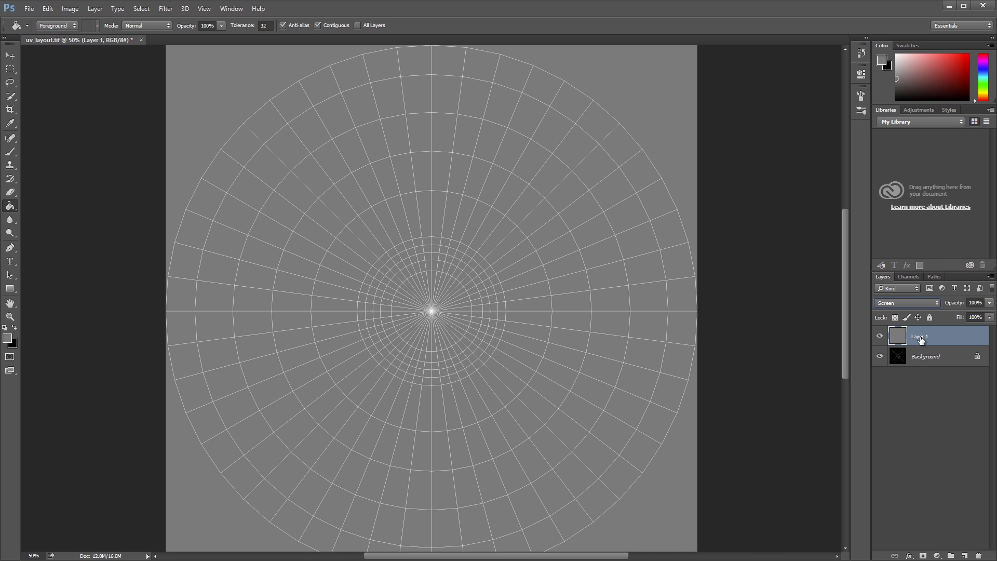
key("ctrl+shift+n")
key("Return")
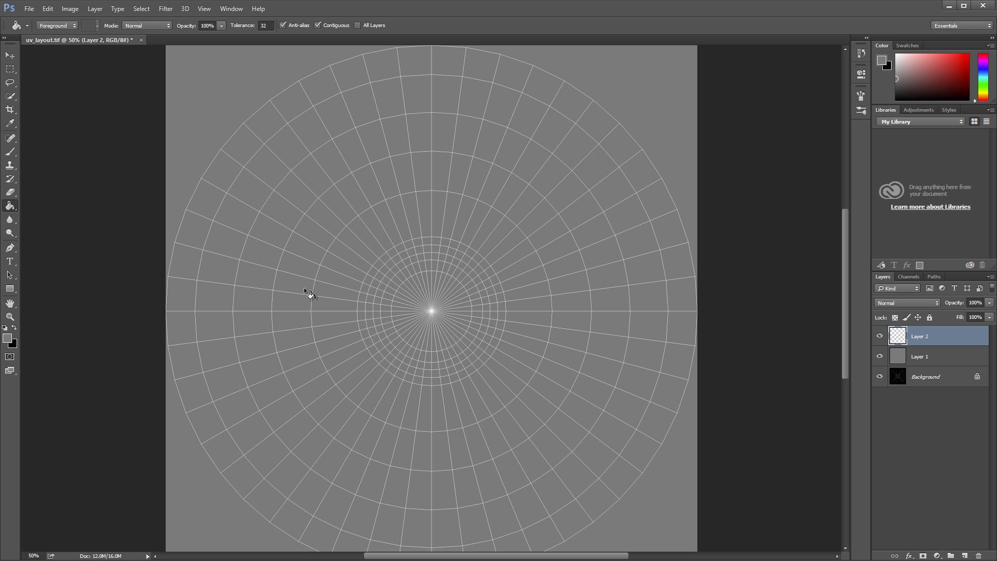
Set up the Brush tool with black as the foreground colour and display its Shape Dynamics settings.
key("b")
left_click(14, 328)
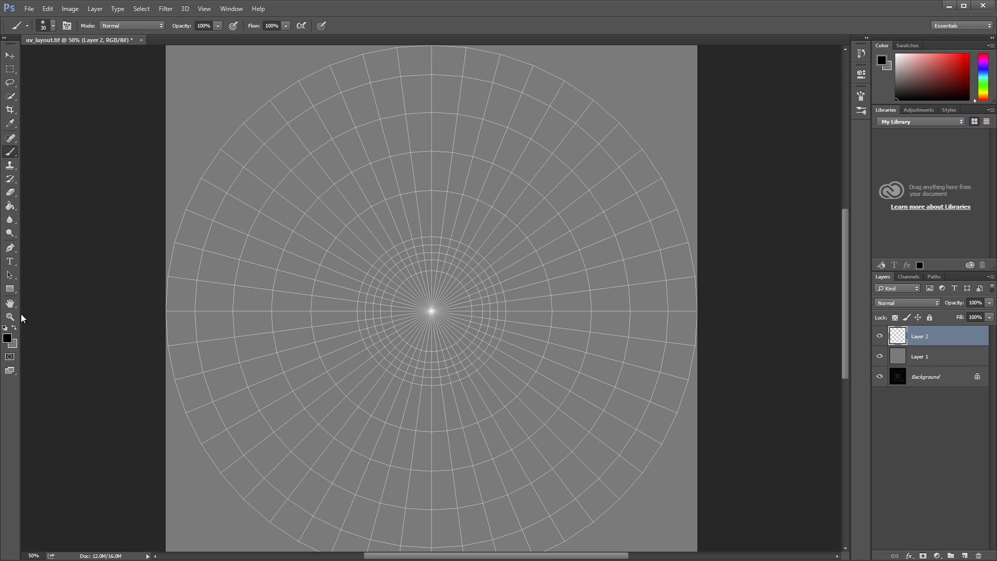
left_click(53, 26)
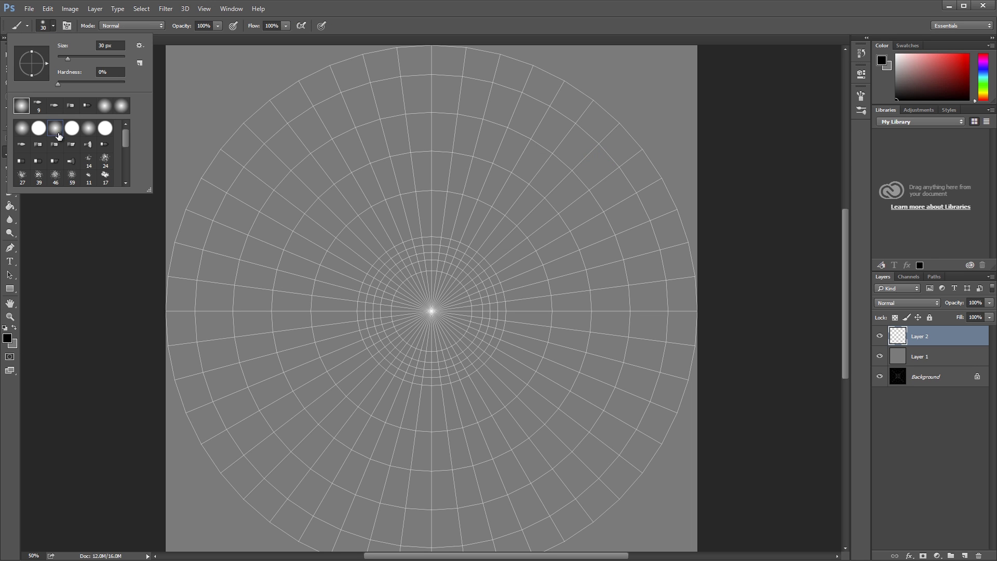
left_click(67, 27)
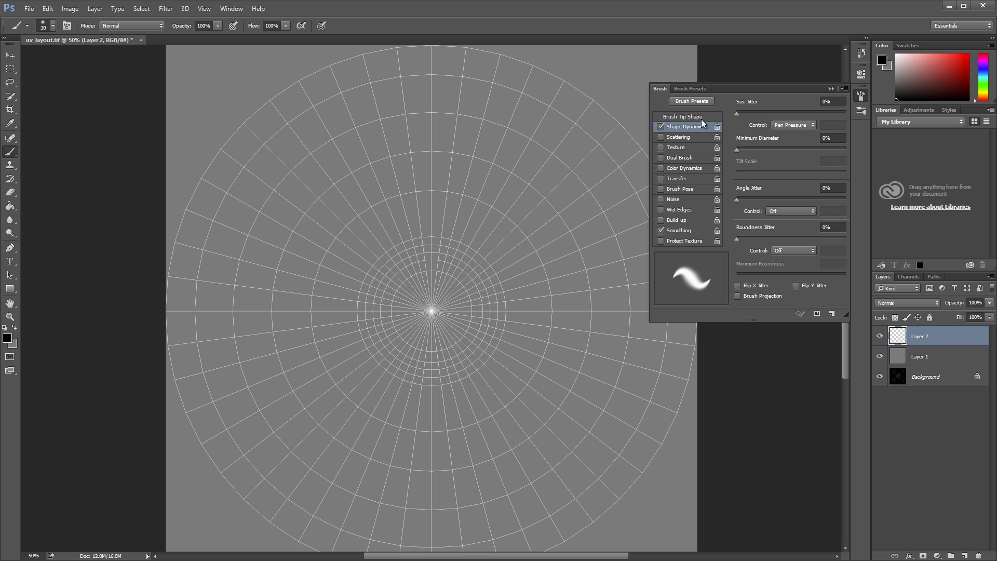
Try black test strokes with Shape Dynamics on and off, and revert to the empty new layer.
mouse_move(488, 145)
left_mouse_down()
mouse_move(537, 140)
mouse_move(543, 182)
mouse_move(603, 107)
left_mouse_up()
left_click(660, 126)
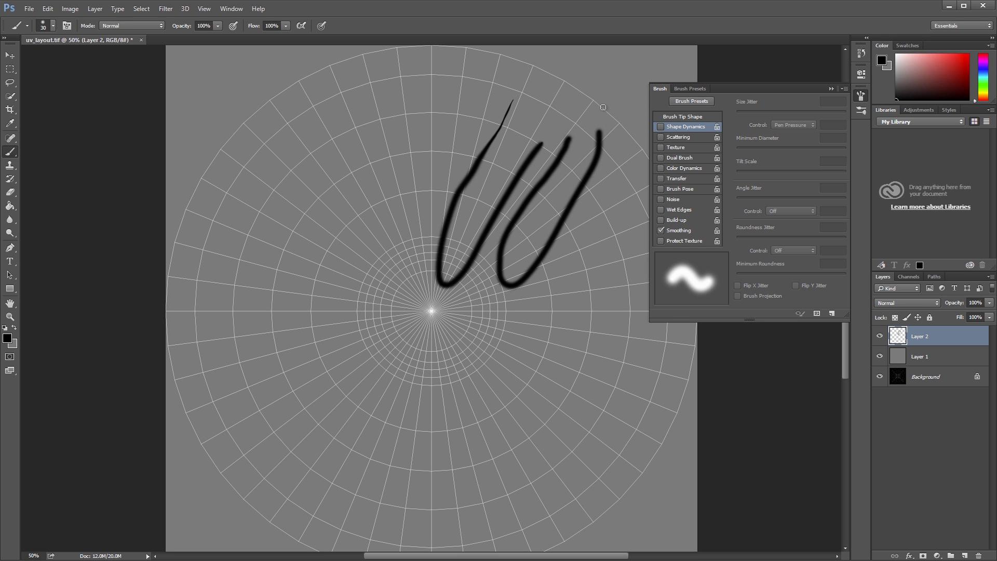
left_click(661, 127)
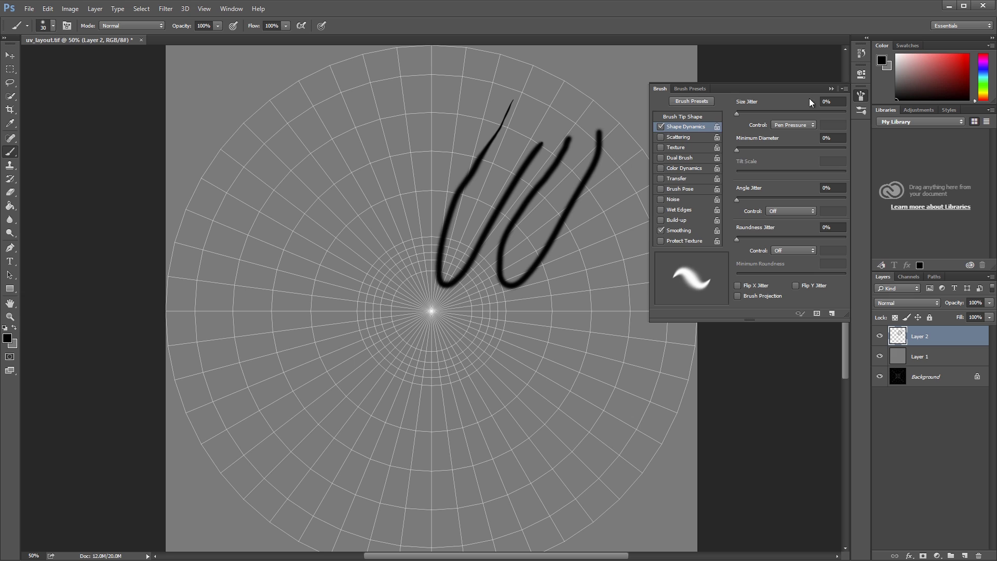
left_click(860, 55)
left_click(787, 75)
left_click(787, 63)
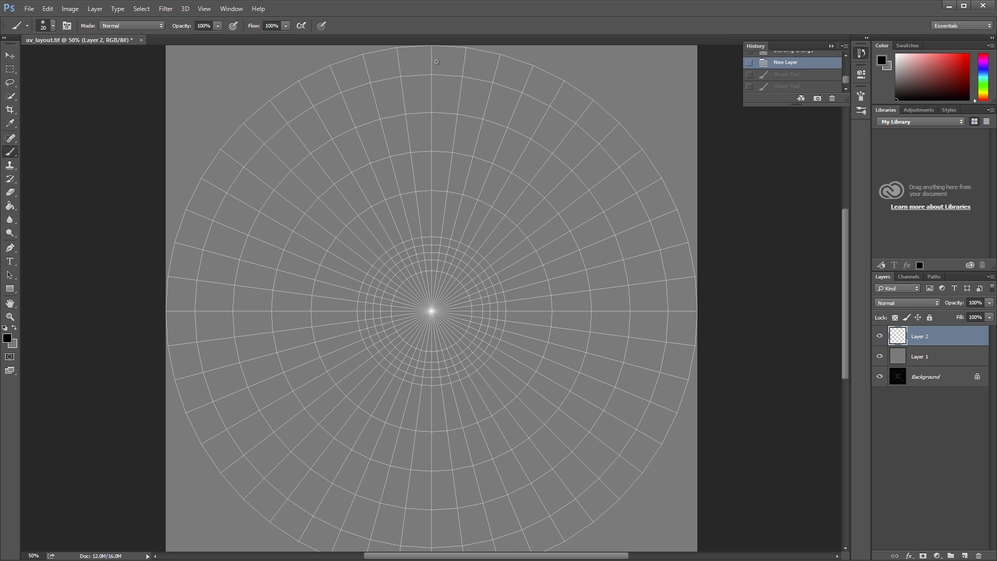
Paint black radial iris fibres from the rim toward the pupil across the upper half of the UV circle with a 20 px brush.
mouse_move(436, 56)
left_mouse_down()
mouse_move(424, 249)
mouse_move(430, 281)
mouse_move(446, 279)
left_mouse_up()
left_click_drag(461, 67, 444, 289)
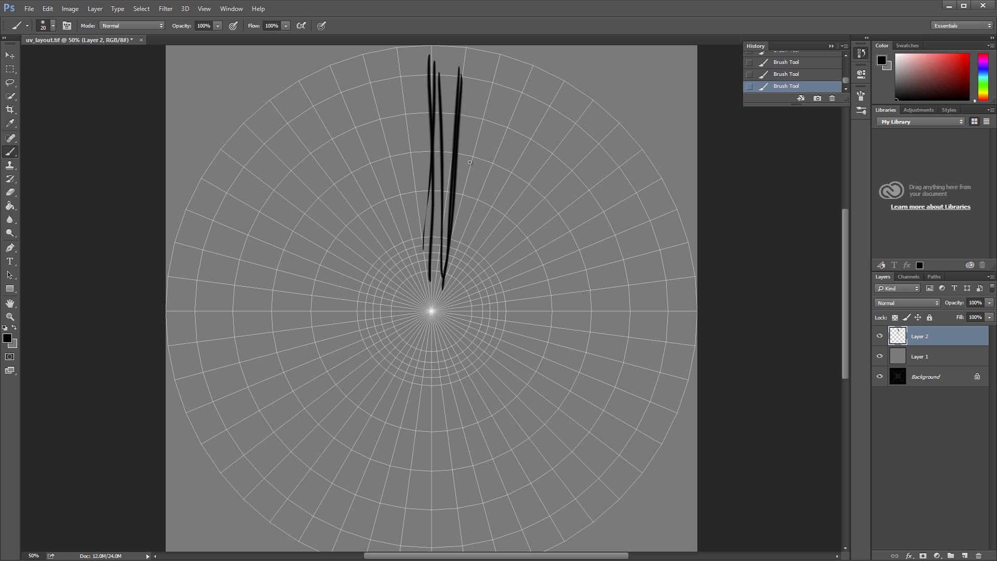
left_click_drag(481, 85, 446, 300)
mouse_move(524, 101)
left_mouse_down()
mouse_move(449, 307)
mouse_move(462, 307)
left_mouse_up()
left_click_drag(572, 91, 454, 306)
left_click_drag(610, 102, 465, 310)
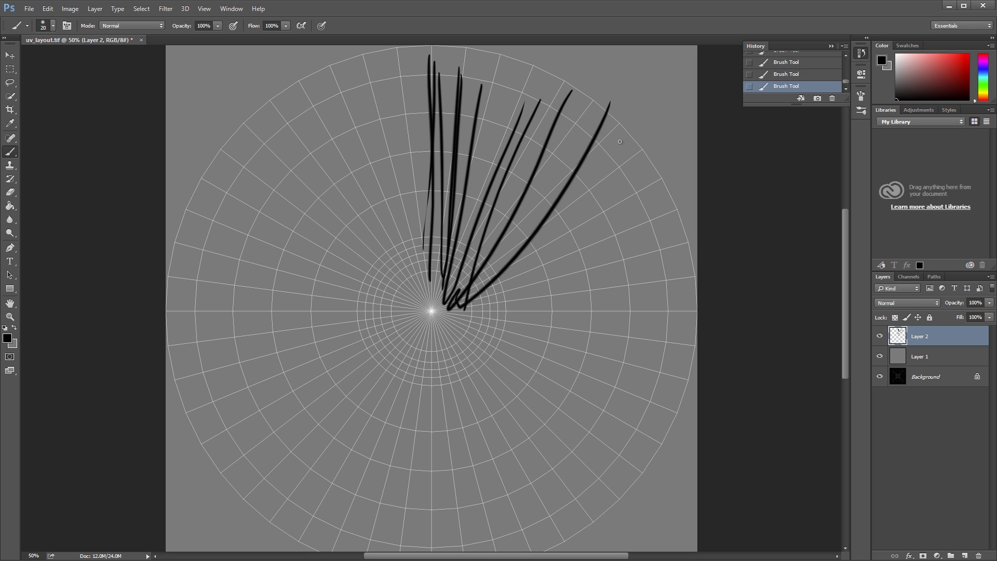
left_click_drag(621, 154, 468, 306)
left_click_drag(659, 249, 470, 314)
left_click_drag(653, 207, 489, 294)
left_click_drag(666, 215, 488, 294)
left_click_drag(617, 293, 474, 314)
mouse_move(689, 323)
left_mouse_down()
mouse_move(483, 318)
mouse_move(471, 309)
left_mouse_up()
mouse_move(402, 62)
left_mouse_down()
mouse_move(410, 168)
mouse_move(422, 54)
left_mouse_up()
left_click_drag(394, 99, 417, 286)
mouse_move(372, 76)
left_mouse_down()
mouse_move(393, 188)
mouse_move(394, 80)
left_mouse_up()
mouse_move(355, 80)
left_mouse_down()
mouse_move(359, 115)
mouse_move(366, 67)
left_mouse_up()
left_click_drag(328, 104, 344, 113)
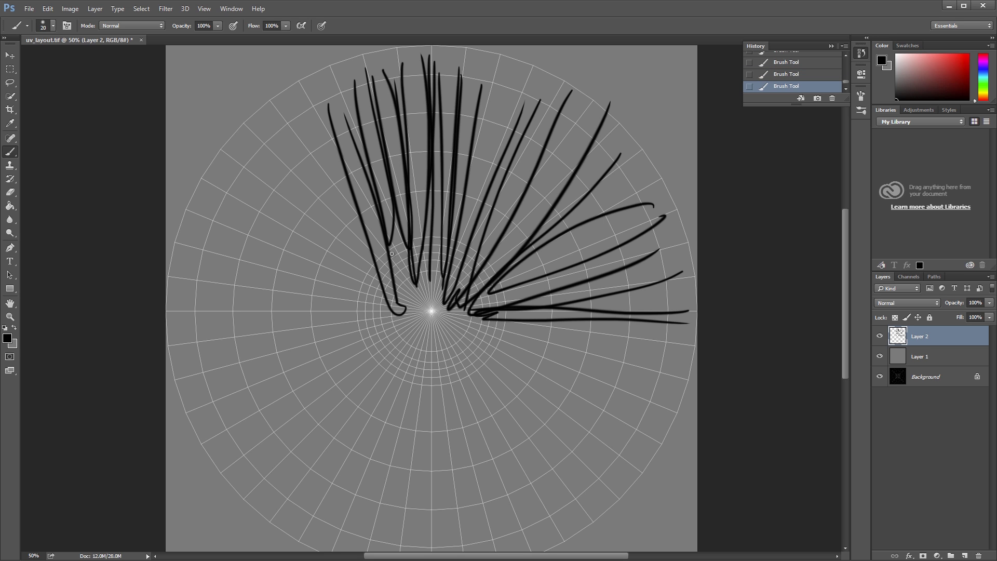
mouse_move(393, 254)
left_mouse_down()
mouse_move(416, 278)
mouse_move(428, 269)
left_mouse_up()
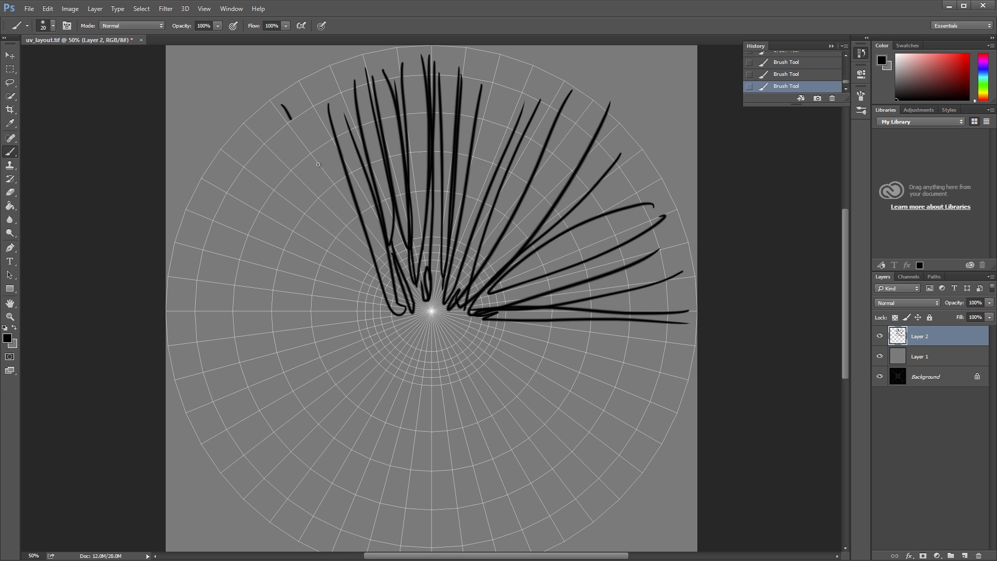
left_click_drag(318, 164, 358, 252)
left_click_drag(314, 103, 360, 246)
left_click_drag(277, 126, 347, 255)
left_click_drag(251, 114, 345, 256)
mouse_move(250, 163)
left_mouse_down()
mouse_move(356, 270)
mouse_move(237, 203)
left_mouse_up()
left_click_drag(221, 170, 259, 221)
left_click_drag(213, 185, 257, 215)
left_click_drag(239, 138, 250, 164)
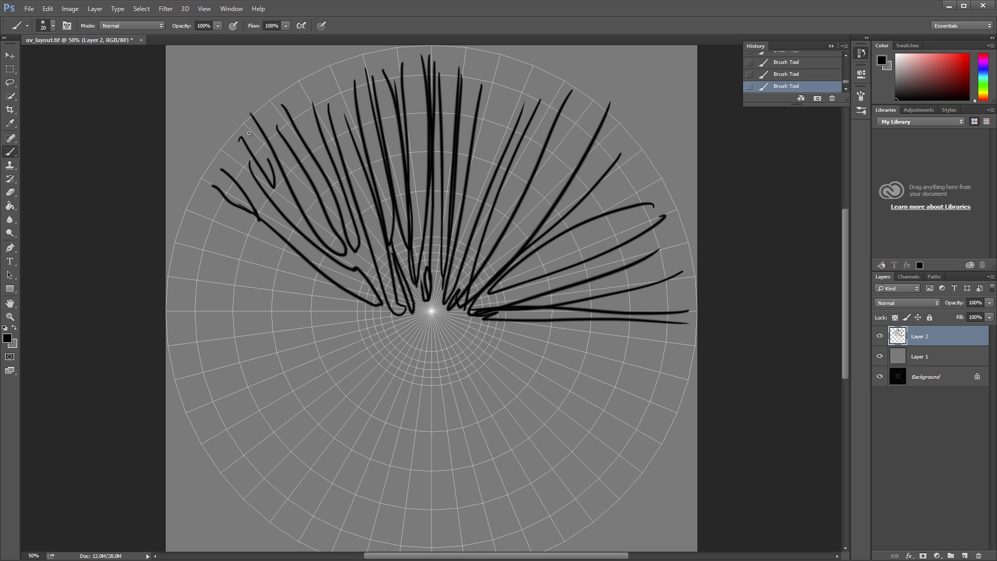
left_click_drag(500, 69, 509, 106)
left_click_drag(583, 105, 597, 113)
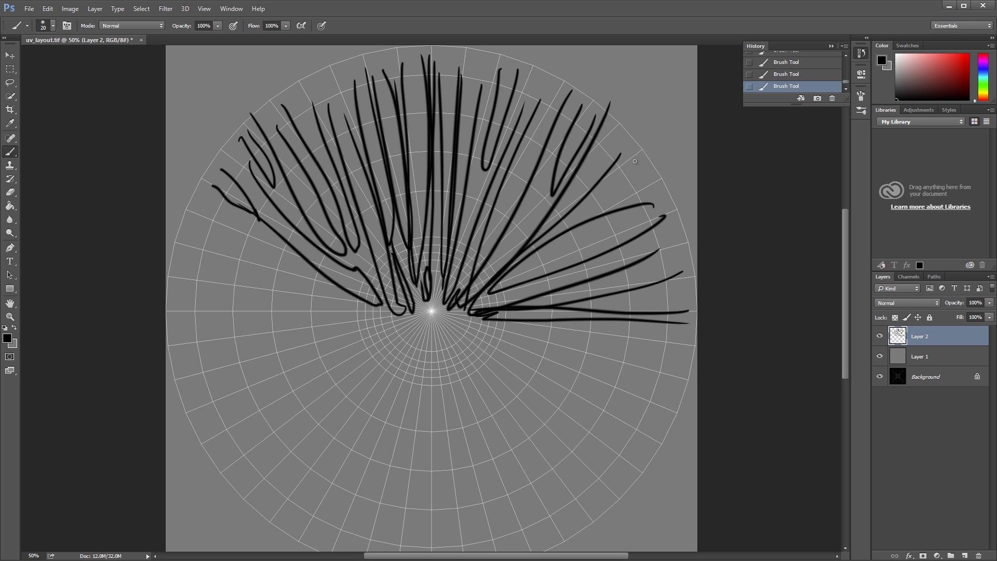
left_click_drag(636, 162, 651, 177)
left_click_drag(584, 241, 543, 269)
mouse_move(647, 273)
left_mouse_down()
mouse_move(689, 276)
mouse_move(593, 314)
left_mouse_up()
mouse_move(210, 202)
left_mouse_down()
mouse_move(199, 210)
mouse_move(298, 285)
mouse_move(201, 242)
left_mouse_up()
left_click_drag(281, 259, 348, 303)
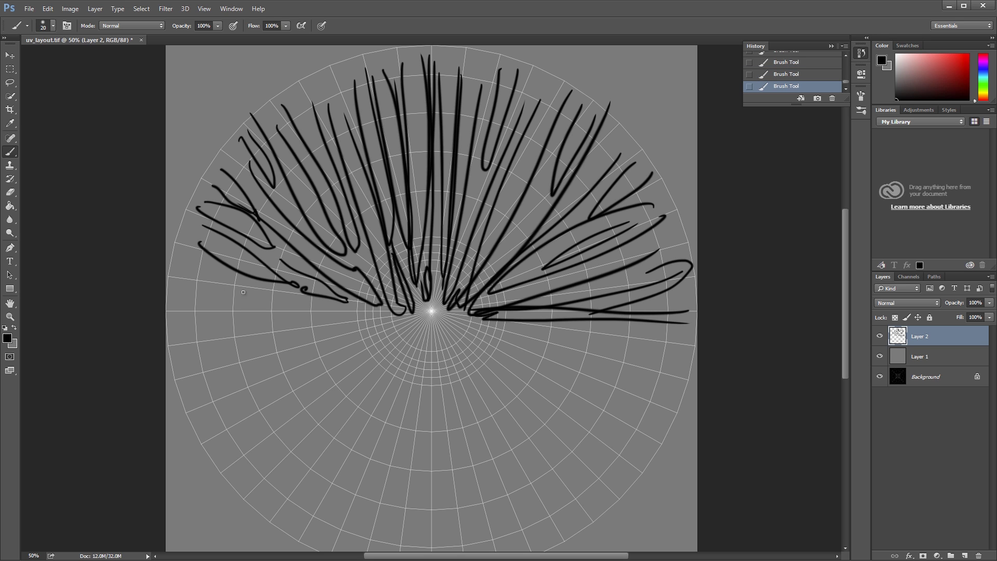
mouse_move(200, 286)
left_mouse_down()
mouse_move(378, 299)
mouse_move(359, 307)
left_mouse_up()
Duplicate the black fibre layer, rotate the copy 180°, and position it over the lower half of the UV circle.
key("v")
left_click_drag(475, 267, 475, 316, "alt")
left_click(47, 9)
mouse_move(96, 246)
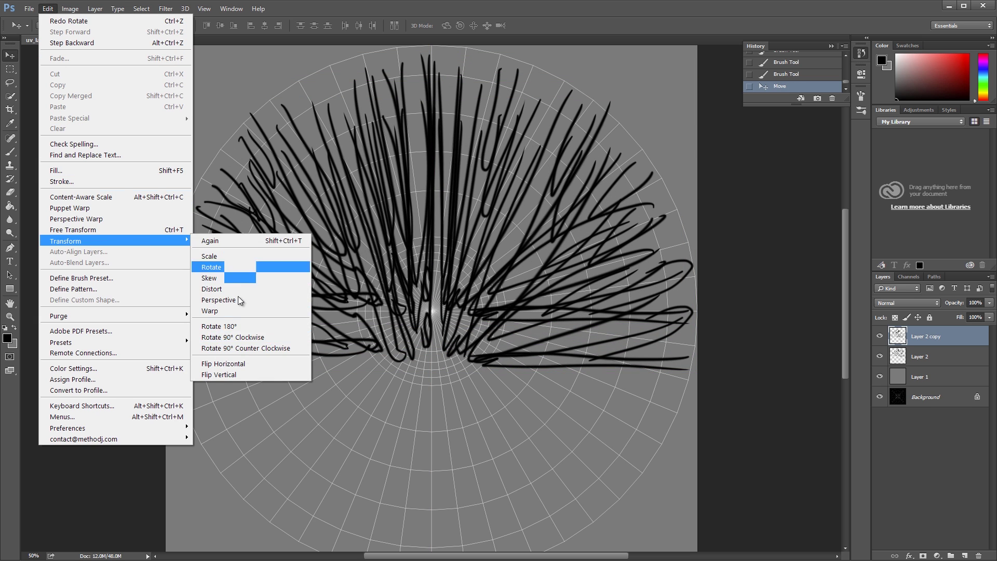
left_click(218, 326)
left_click_drag(465, 396, 473, 401)
Merge the two black fibre layers and centre the merged fibres on the UV circle.
left_click(920, 357, "shift")
key("ctrl+e")
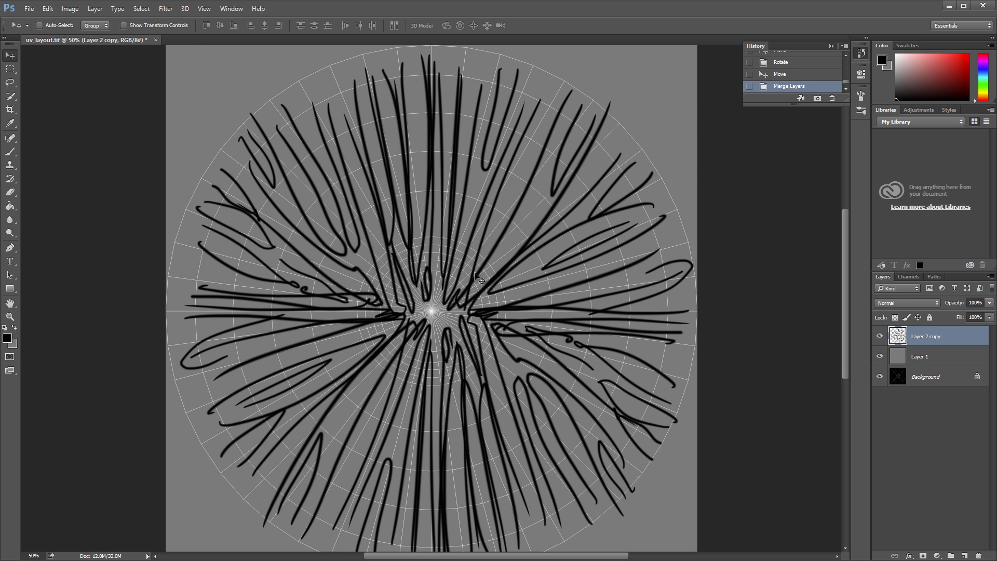
left_click_drag(471, 270, 466, 262)
Fade out the fibres around the pupil centre using a soft 600 px eraser at 18% flow.
left_click(10, 192)
left_click(53, 25)
left_click(88, 128)
left_click_drag(246, 26, 203, 38)
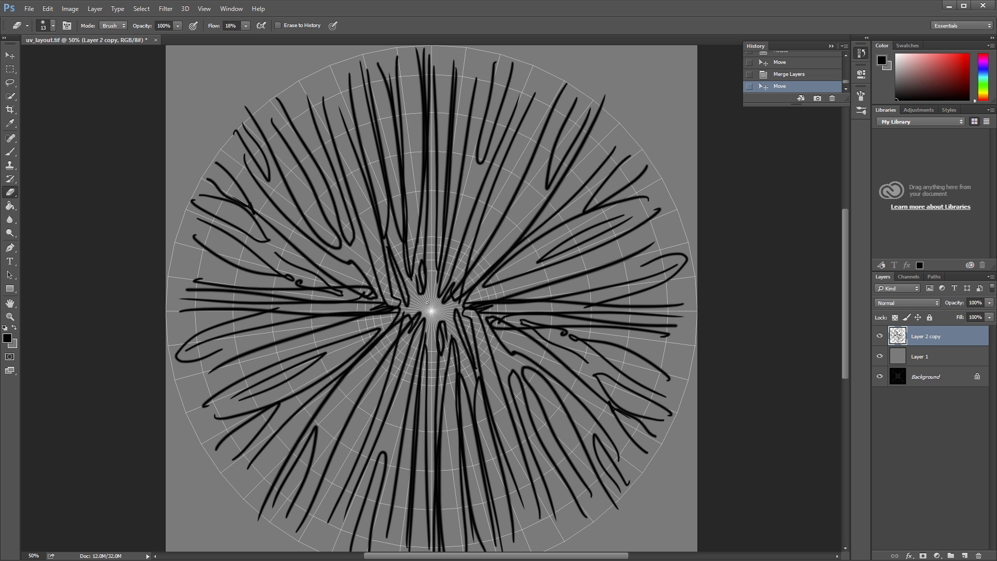
key("bracketright")
key("bracketright")
key("bracketright")
key("bracketright")
key("bracketright")
key("bracketright")
key("bracketright")
key("bracketright")
key("bracketright")
key("bracketright")
key("bracketright")
key("bracketright")
key("bracketright")
key("bracketright")
key("bracketright")
key("bracketright")
key("bracketright")
key("bracketright")
key("bracketright")
key("bracketright")
left_click(432, 312)
left_click(430, 314)
left_click(430, 314)
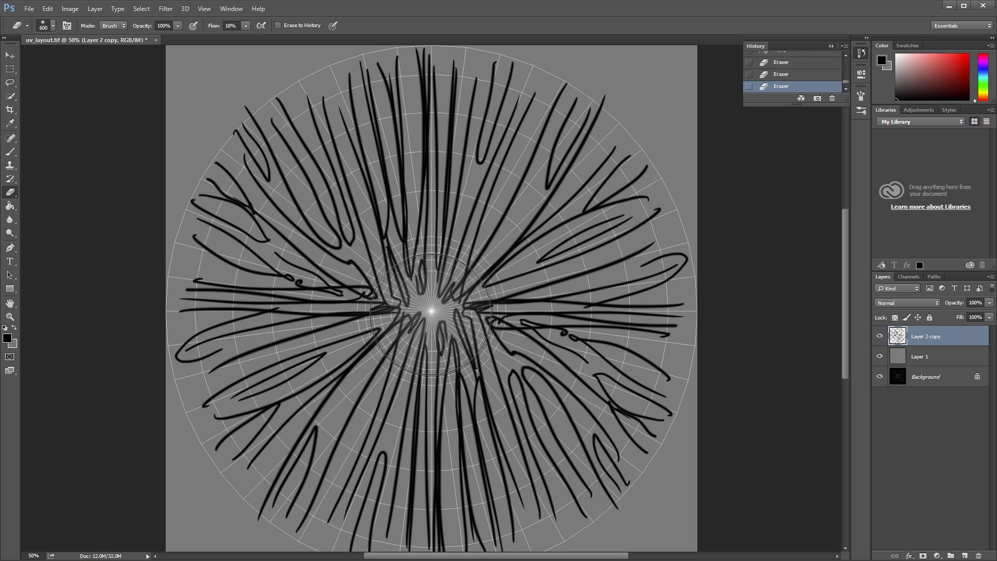
left_click(430, 313)
left_click(430, 313)
left_click(430, 314)
left_click(430, 313)
On a new layer, paint white radial fibres between the black ones over half of the UV circle with a 20 px brush.
key("ctrl+shift+alt+n")
key("b")
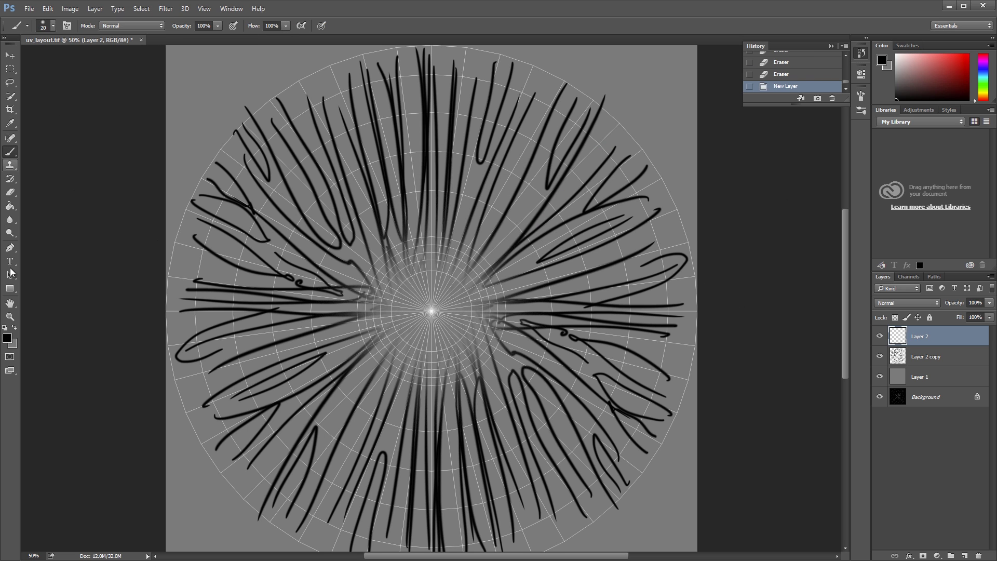
key("x")
mouse_move(403, 62)
left_mouse_down()
mouse_move(415, 68)
mouse_move(394, 182)
left_mouse_up()
left_click_drag(355, 72, 384, 218)
left_click_drag(326, 87, 354, 178)
left_click_drag(349, 151, 382, 269)
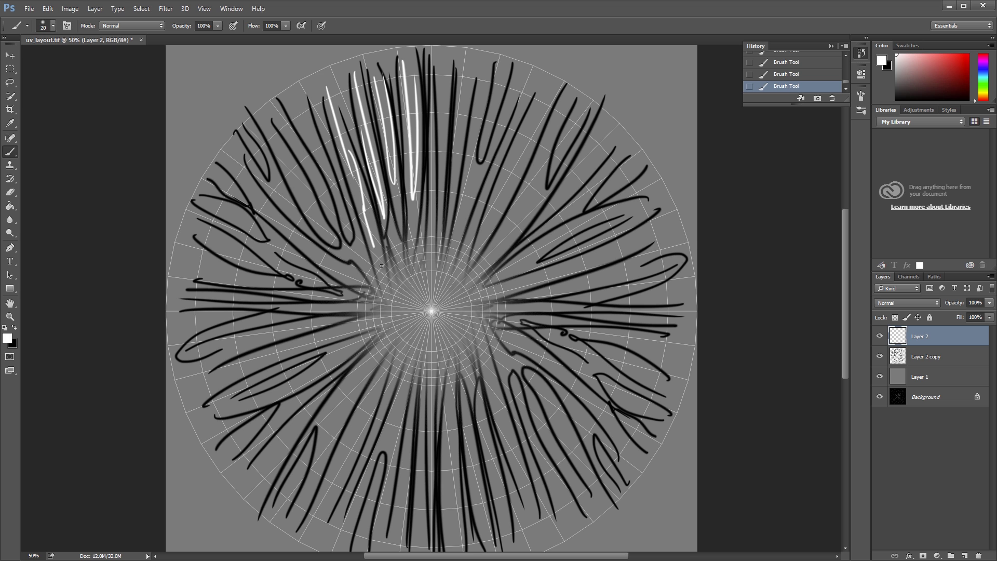
left_click_drag(442, 61, 437, 239)
left_click_drag(467, 74, 448, 222)
left_click_drag(431, 188, 432, 281)
mouse_move(411, 209)
left_mouse_down()
mouse_move(414, 261)
mouse_move(416, 199)
left_mouse_up()
mouse_move(390, 226)
left_mouse_down()
mouse_move(405, 289)
mouse_move(395, 288)
left_mouse_up()
left_click_drag(486, 65, 467, 182)
left_click_drag(480, 174, 450, 283)
left_click_drag(534, 82, 484, 195)
left_click_drag(548, 87, 482, 245)
left_click_drag(541, 163, 463, 290)
left_click_drag(547, 191, 488, 269)
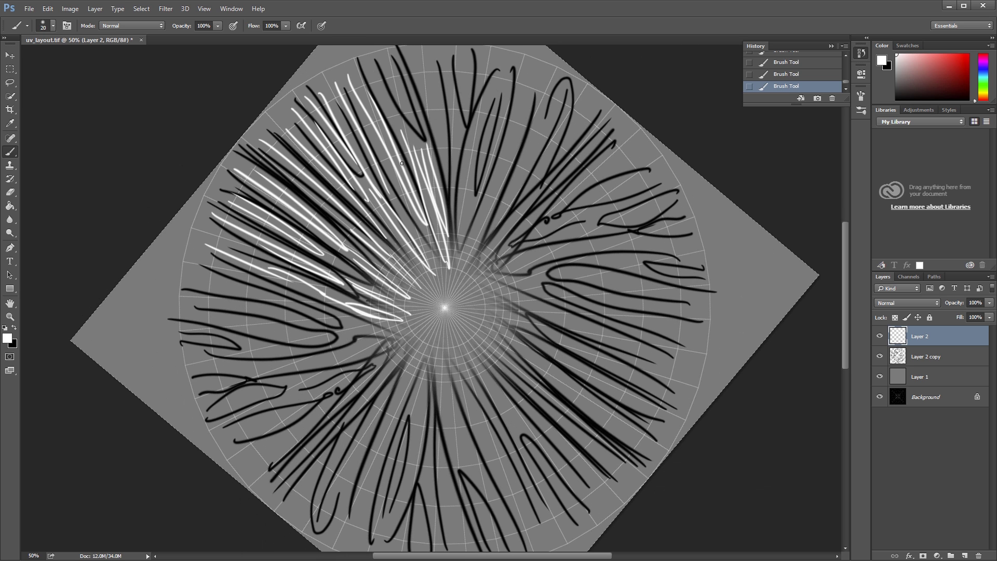
left_click_drag(368, 65, 398, 142)
left_click_drag(377, 58, 403, 136)
left_click_drag(386, 55, 424, 133)
mouse_move(421, 60)
left_mouse_down()
mouse_move(445, 169)
mouse_move(457, 161)
left_mouse_up()
left_click_drag(461, 57, 471, 56)
left_click_drag(474, 122, 468, 178)
mouse_move(497, 74)
left_mouse_down()
mouse_move(478, 166)
mouse_move(508, 91)
left_mouse_up()
left_click_drag(526, 73, 468, 270)
left_click_drag(471, 204, 456, 274)
left_click_drag(407, 217, 443, 279)
left_click_drag(425, 218, 445, 266)
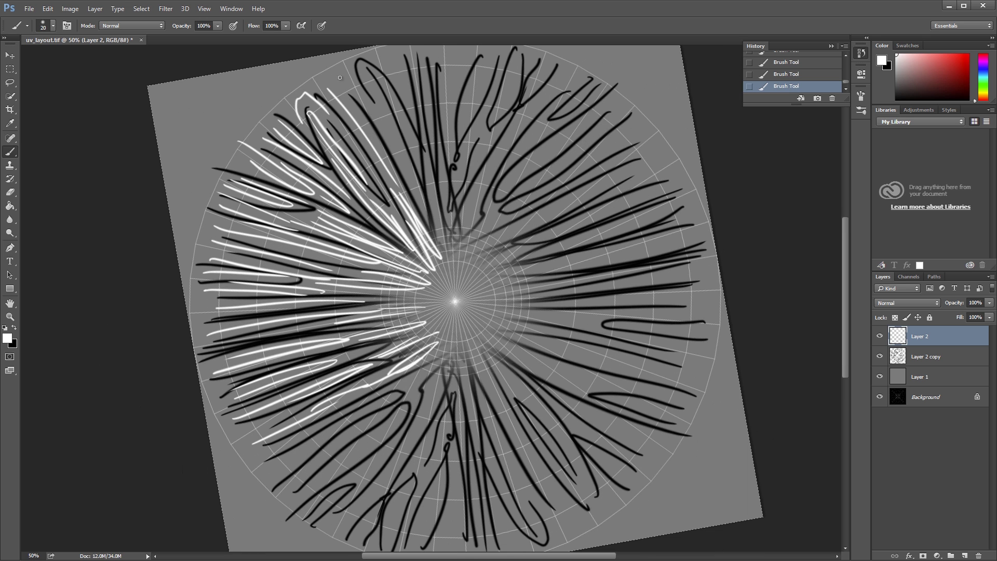
left_click_drag(346, 65, 413, 187)
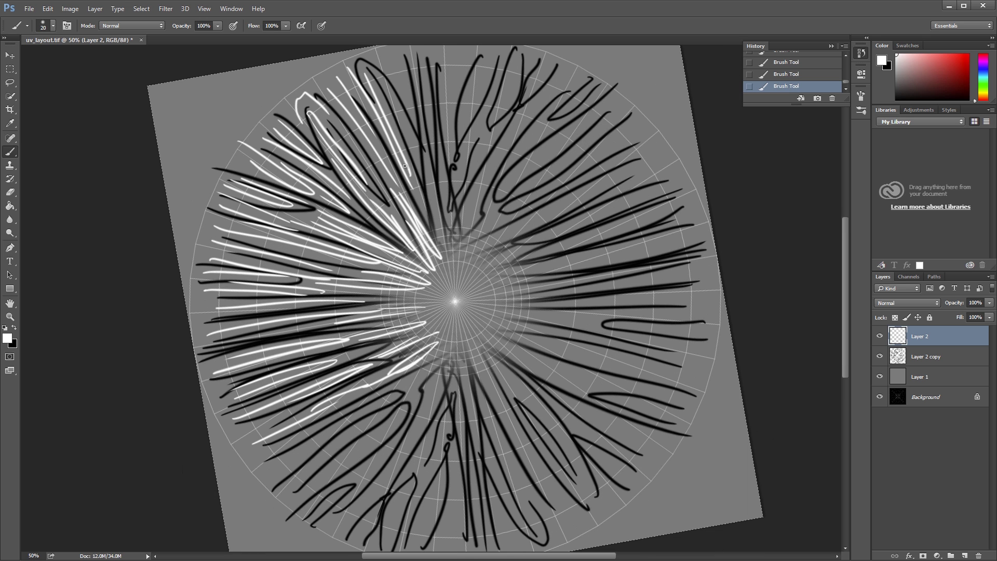
left_click_drag(390, 91, 427, 219)
left_click_drag(387, 52, 457, 260)
left_click_drag(453, 192, 433, 257)
mouse_move(435, 52)
left_mouse_down()
mouse_move(421, 143)
mouse_move(450, 108)
left_mouse_up()
left_click_drag(451, 49, 464, 48)
mouse_move(441, 96)
left_mouse_down()
mouse_move(450, 159)
mouse_move(453, 95)
left_mouse_up()
left_click_drag(443, 164, 454, 229)
left_click_drag(425, 151, 434, 204)
mouse_move(489, 49)
left_mouse_down()
mouse_move(465, 122)
mouse_move(482, 67)
left_mouse_up()
left_click_drag(490, 123, 464, 166)
left_click_drag(470, 85, 456, 184)
mouse_move(449, 174)
left_mouse_down()
mouse_move(429, 234)
mouse_move(446, 223)
left_mouse_up()
left_click_drag(480, 181, 441, 273)
mouse_move(465, 248)
left_mouse_down()
mouse_move(433, 305)
mouse_move(460, 265)
left_mouse_up()
left_click_drag(473, 254, 482, 258)
mouse_move(486, 269)
left_mouse_down()
mouse_move(447, 301)
mouse_move(496, 263)
left_mouse_up()
left_click_drag(544, 242, 641, 199)
left_click_drag(524, 103, 530, 97)
left_click_drag(490, 111, 494, 178)
left_click_drag(558, 137, 493, 197)
left_click_drag(570, 158, 489, 228)
left_click_drag(604, 167, 493, 247)
mouse_move(613, 196)
left_mouse_down()
mouse_move(498, 246)
mouse_move(421, 211)
left_mouse_up()
key("r")
left_click_drag(489, 68, 472, 149)
left_click_drag(506, 85, 465, 195)
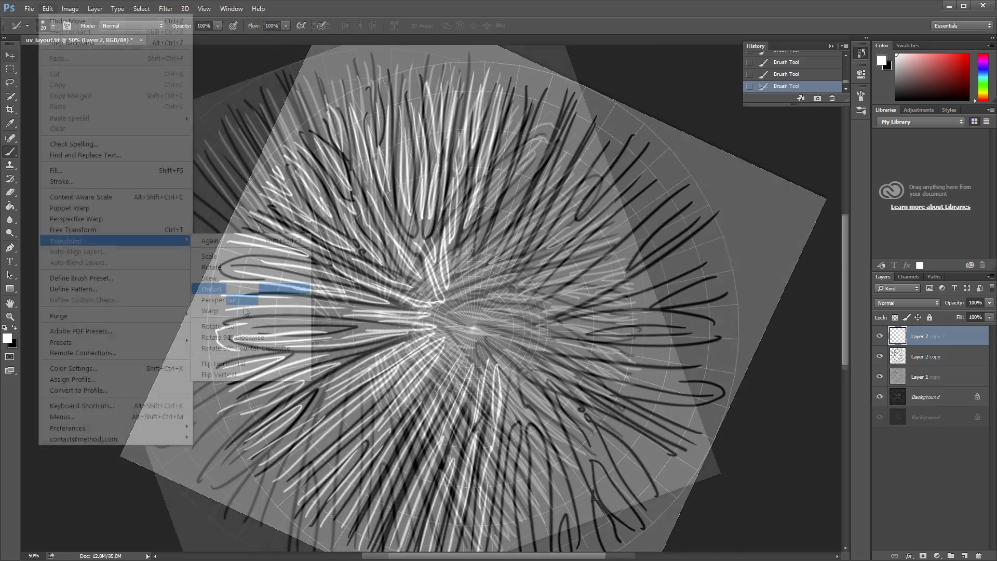
Duplicate the white fibre layer, rotate the copy, and position it over the opposite half of the UV circle.
left_click(234, 292)
left_click_drag(437, 268, 264, 330)
left_click_drag(264, 330, 295, 310)
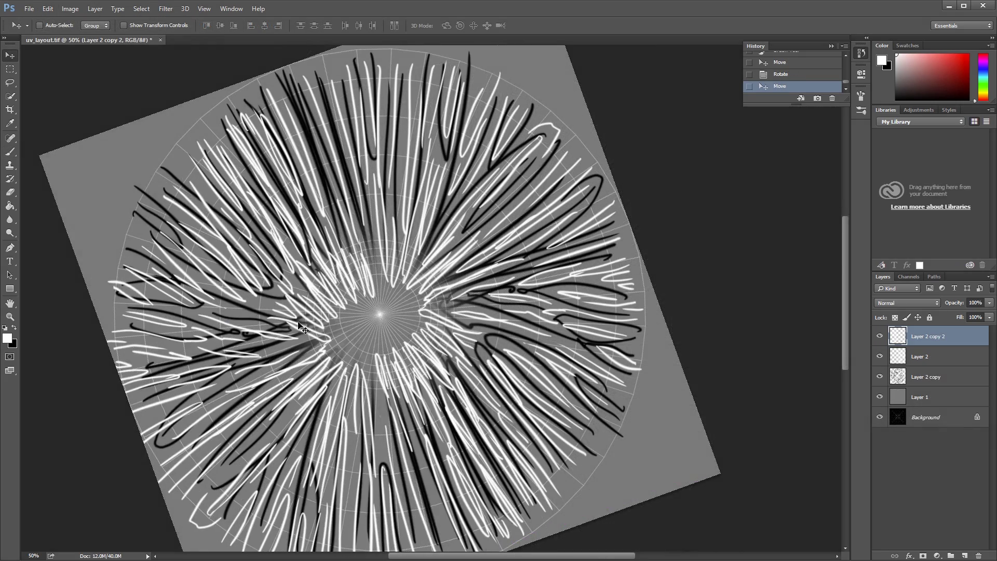
key("r")
left_click_drag(364, 182, 298, 321)
left_click_drag(512, 354, 492, 289)
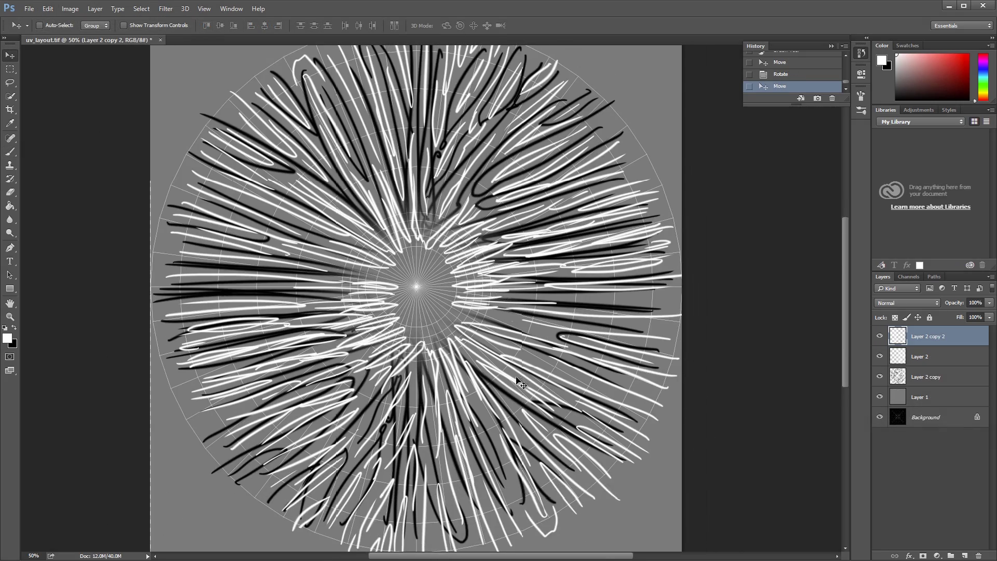
mouse_move(516, 358)
left_mouse_down()
mouse_move(504, 329)
mouse_move(499, 343)
left_mouse_up()
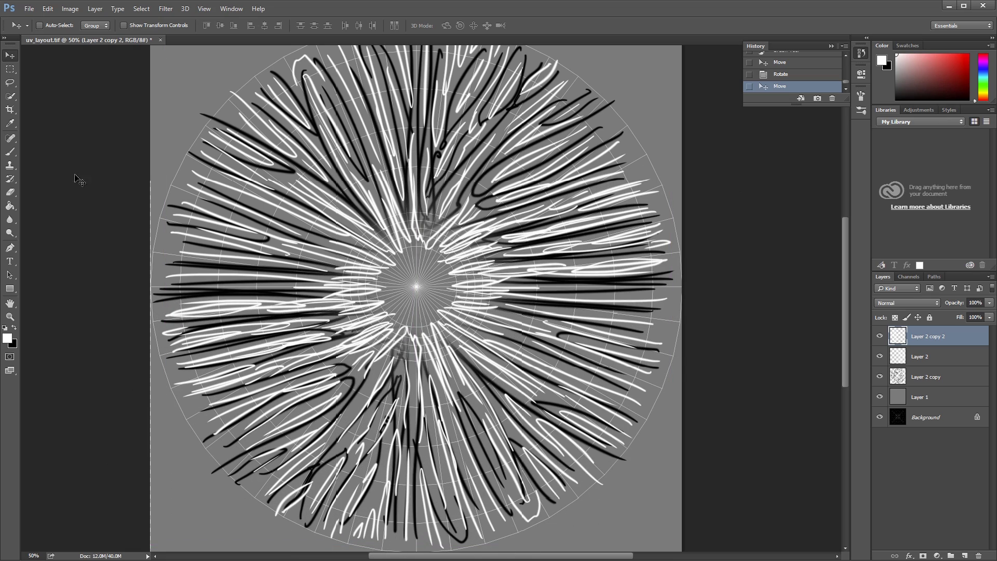
Erase overlapping strokes on the copied white layer with a 600 px eraser at 63% flow, and merge the two white fibre layers.
left_click(10, 192)
left_click(246, 25)
left_click_drag(268, 48, 272, 48)
left_click_drag(494, 229, 780, 267)
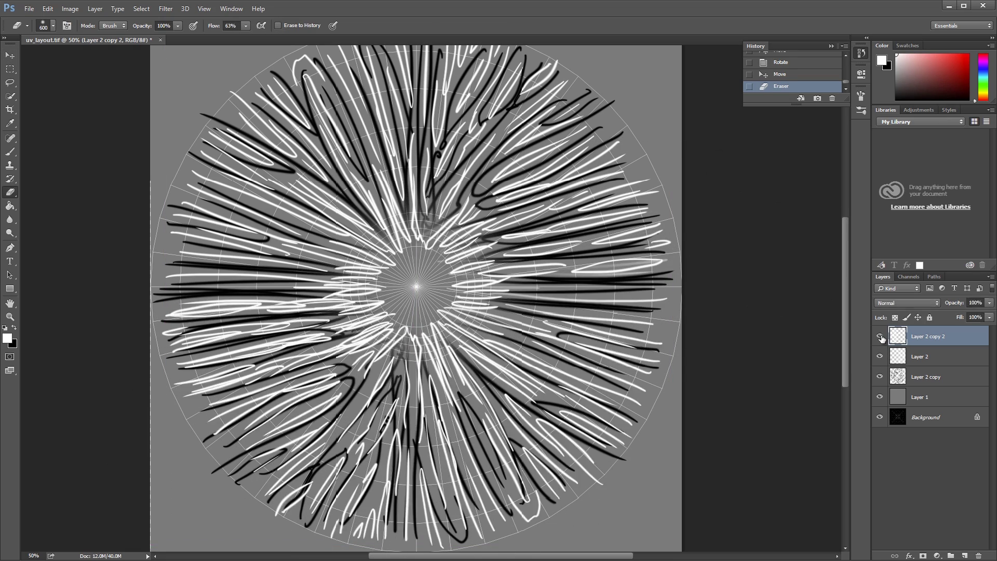
left_click_drag(336, 263, 172, 333)
left_click(925, 356, "ctrl")
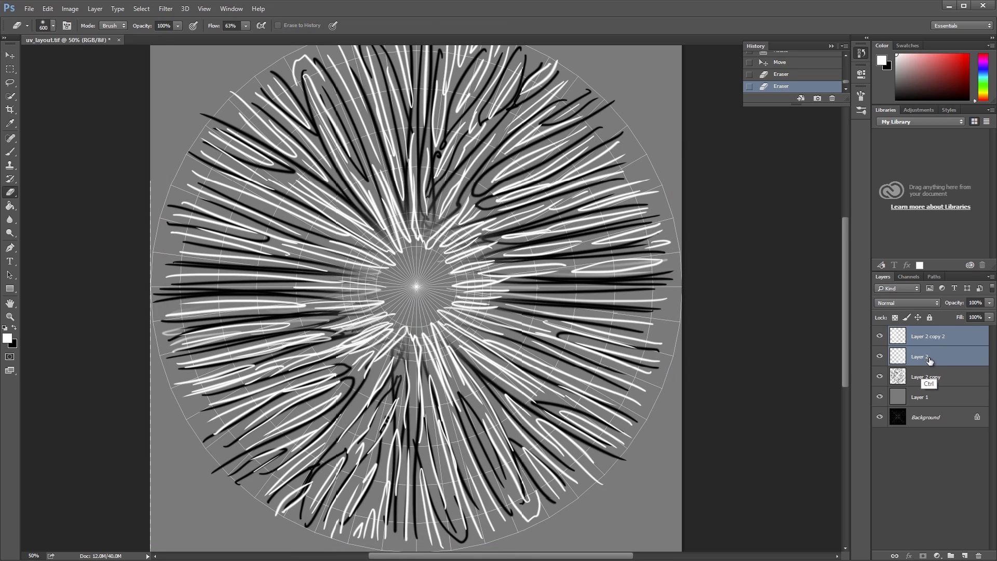
key("ctrl+e")
Set the grey background layer's blend mode to Normal and both the white and black fibre layers to Overlay.
left_click(910, 378)
left_click(904, 303)
left_click(894, 311)
left_click(922, 336)
left_click(906, 303)
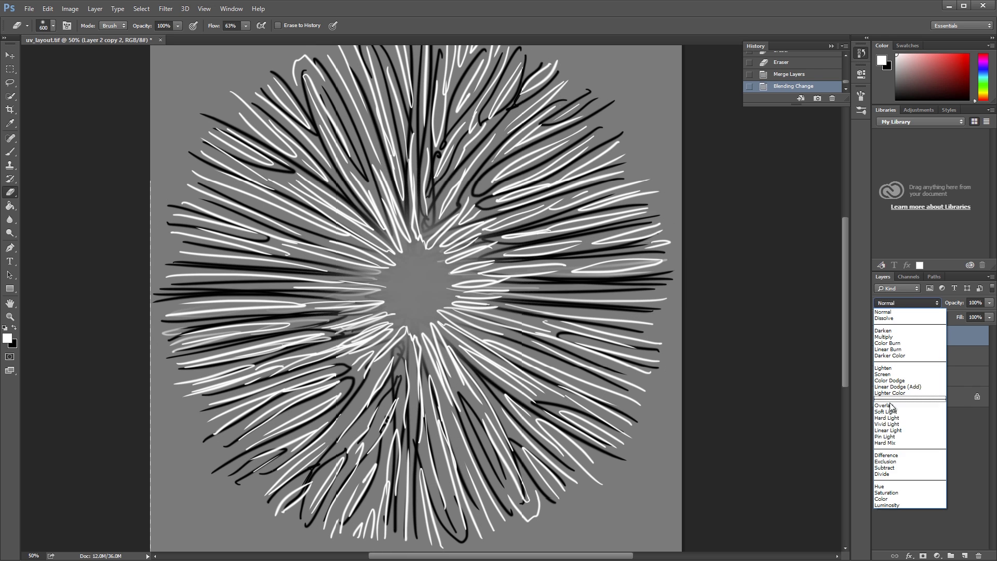
left_click(887, 404)
left_click(923, 359)
left_click(908, 303)
left_click(894, 395)
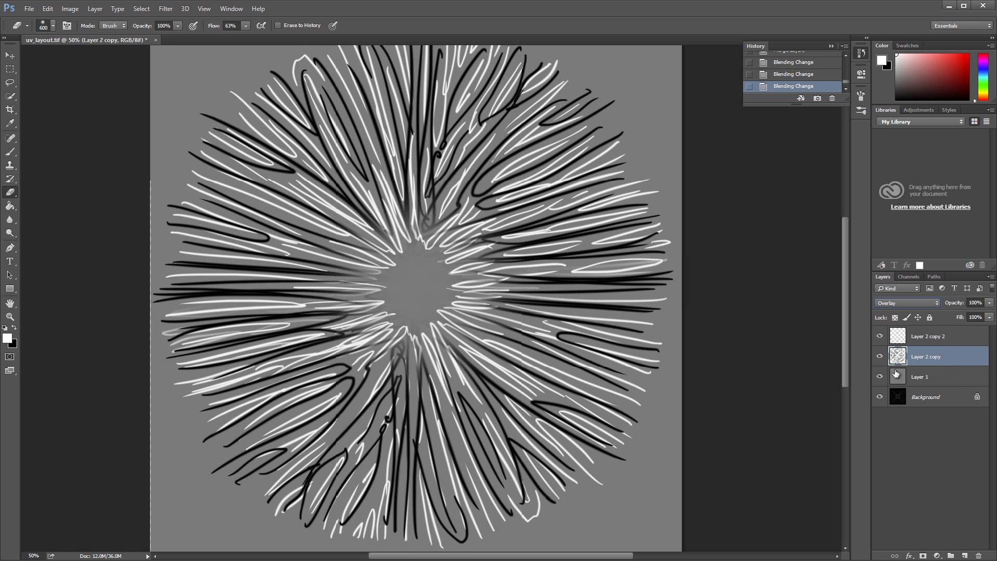
Duplicate the white fibre layer and soften the copy with a Gaussian Blur to create a glow.
left_click(928, 336)
right_click(928, 338)
left_click(826, 190)
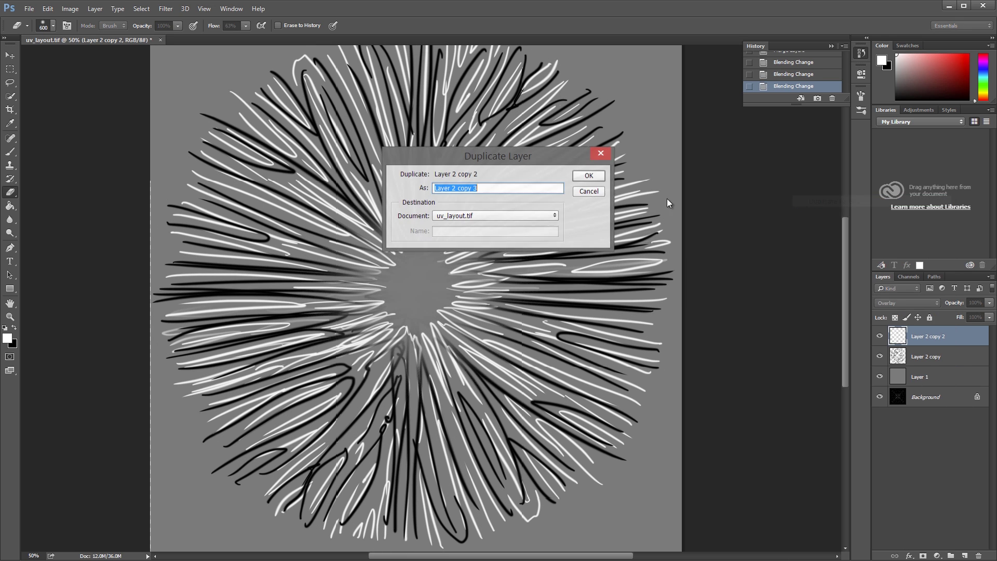
left_click(589, 176)
left_click(165, 9)
mouse_move(176, 127)
left_click(125, 176)
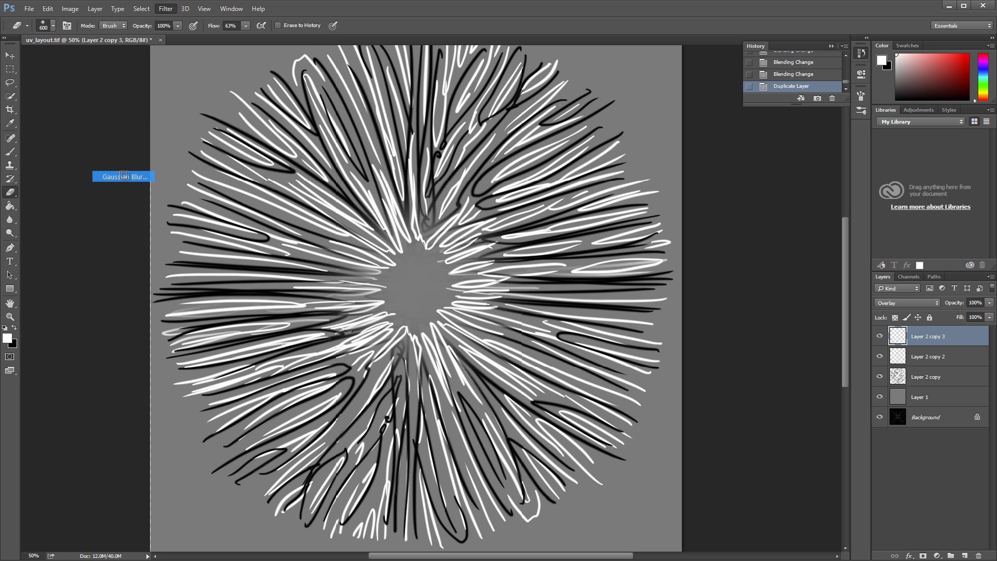
left_click_drag(457, 290, 476, 286)
left_click(557, 151)
key("e")
Duplicate the black fibre layer and soften the copy with a Gaussian Blur.
left_click(928, 377)
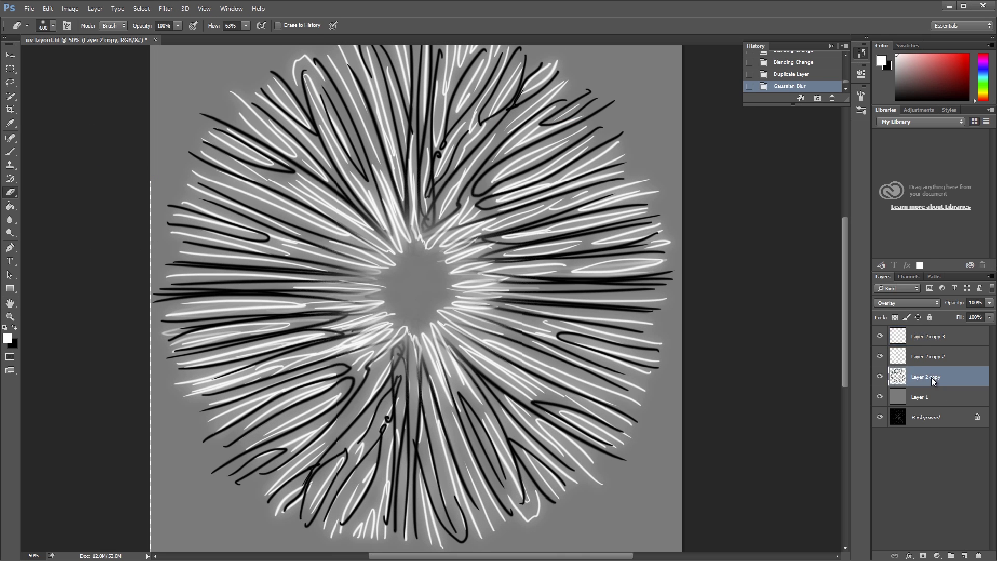
right_click(927, 376)
left_click(813, 202)
left_click(589, 176)
left_click(165, 9)
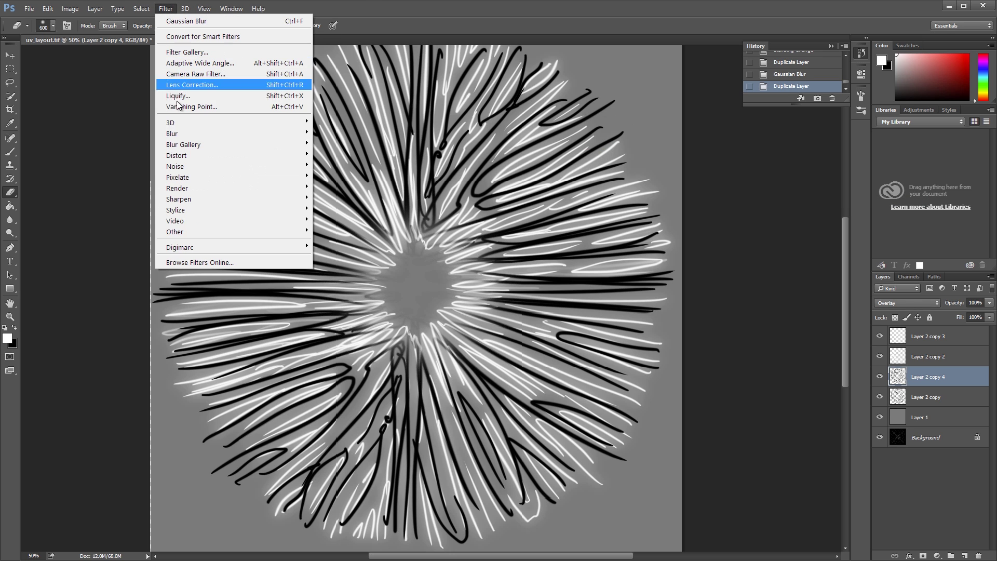
mouse_move(180, 135)
left_click(125, 176)
left_click_drag(456, 292, 474, 291)
left_click(557, 150)
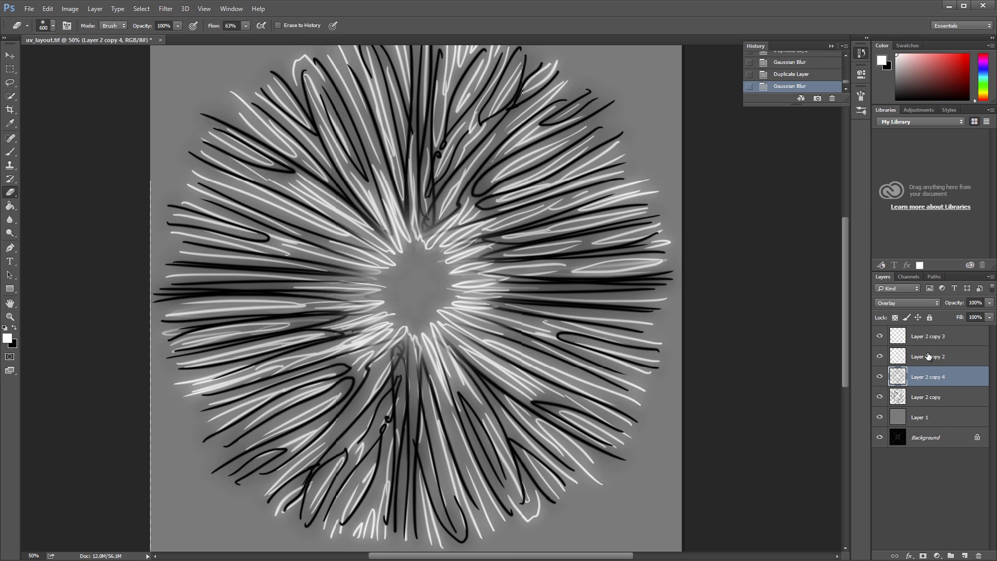
Try reordering the fibre layers and switching the sharp white fibre layer to Color Dodge, returning it to Normal.
mouse_move(927, 383)
left_mouse_down()
mouse_move(929, 336)
mouse_move(934, 384)
left_mouse_up()
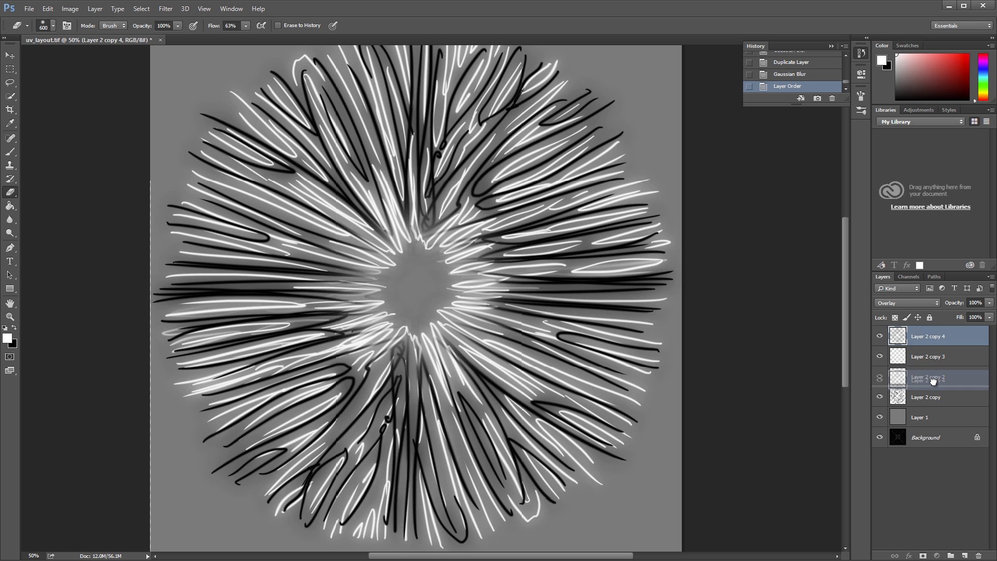
left_click(933, 400)
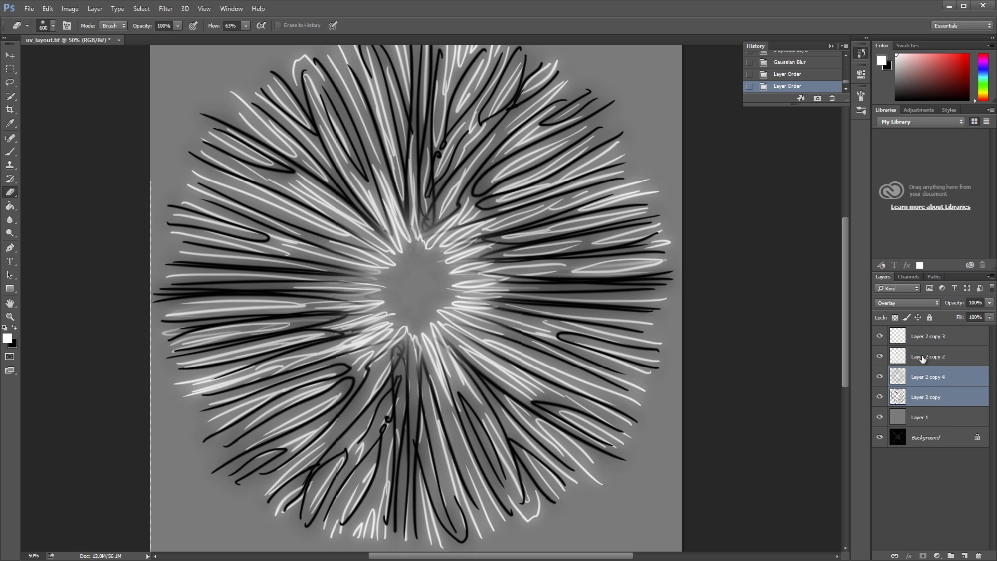
left_click(930, 356)
left_click(907, 303)
left_click(901, 381)
left_click(906, 303)
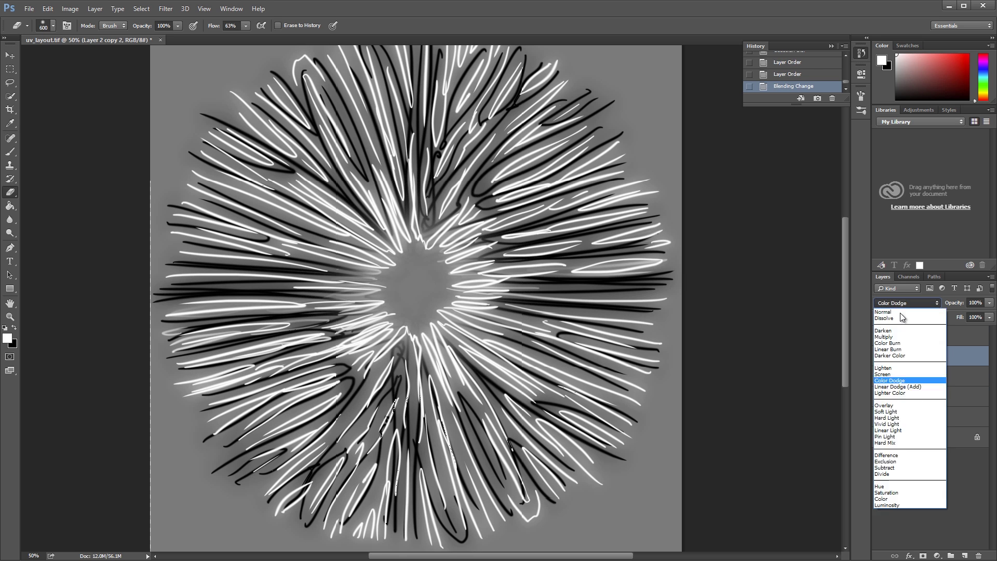
left_click(902, 313)
Set the blurred white fibre layer to Color Dodge and the sharp white fibre layer to Overlay.
left_click(921, 334)
left_click(907, 302)
left_click(905, 381)
left_click(915, 357)
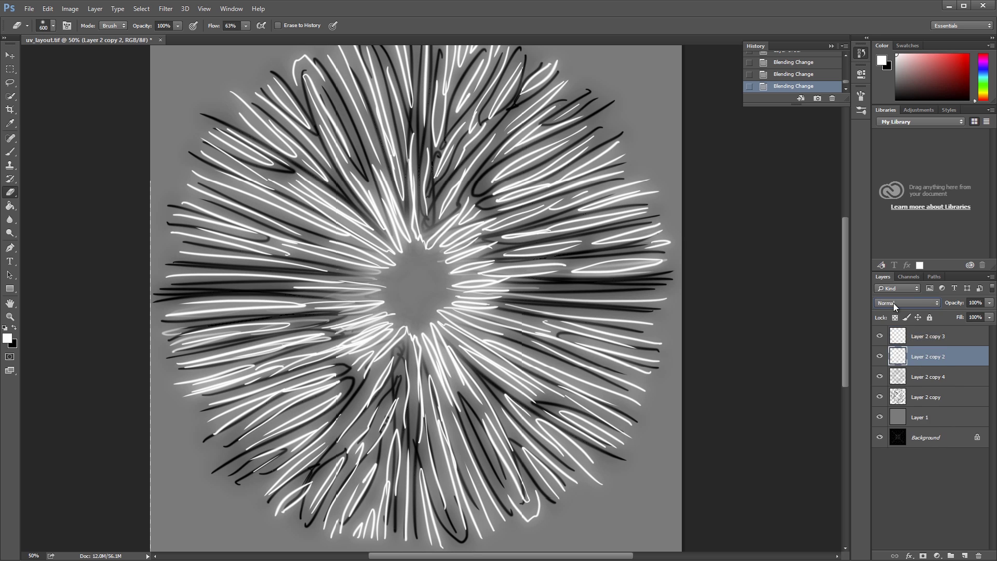
left_click(894, 303)
left_click(893, 406)
Change the sharp white fibre layer's blend mode again and set the blurred black fibre layer to Multiply.
left_click(908, 303)
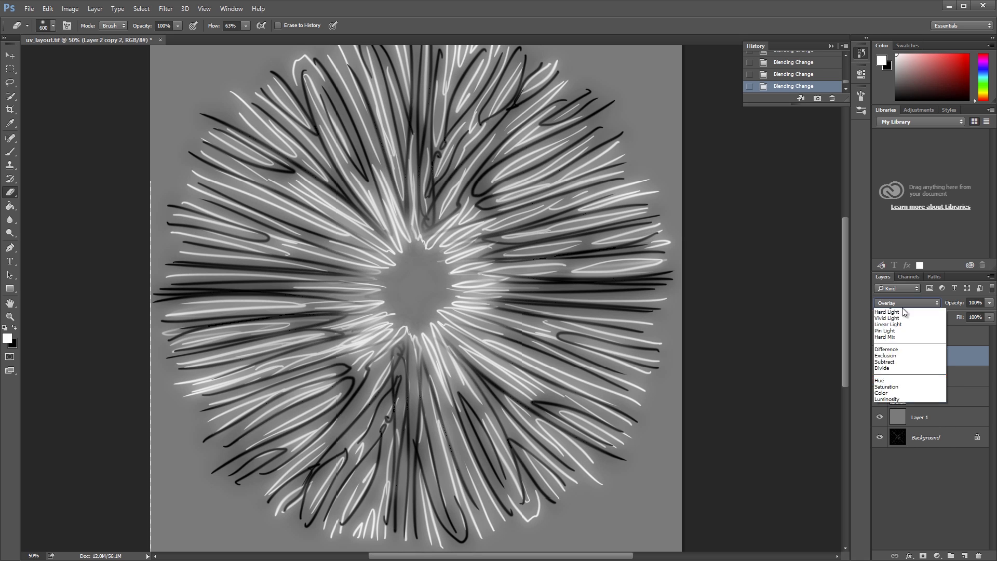
left_click(903, 380)
left_click(925, 381)
left_click_drag(925, 381, 926, 349)
left_click(903, 303)
left_click(898, 340)
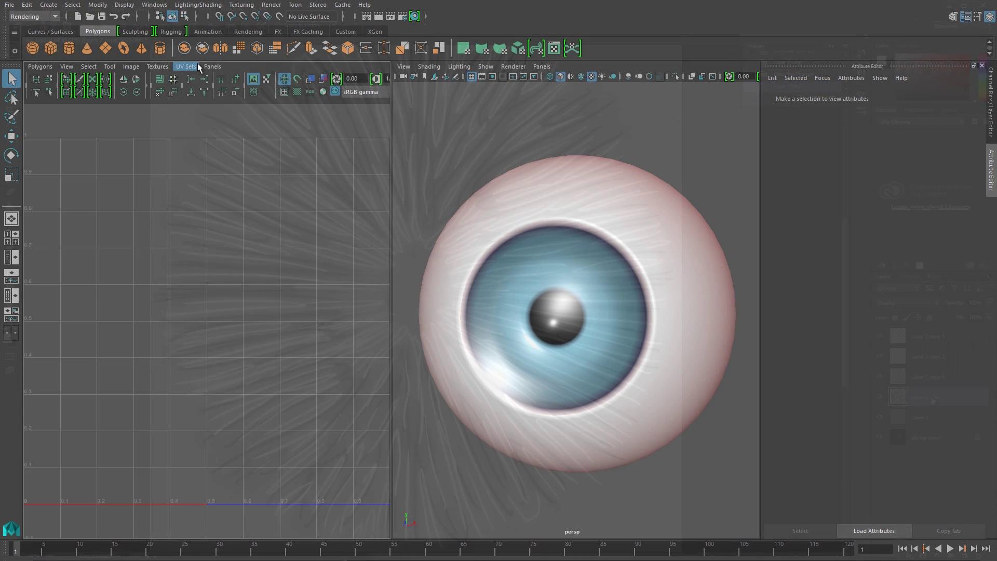
Switch to Maya, replace the UV editor view with the Hypershade, and graph the iris material's network.
left_click(213, 66)
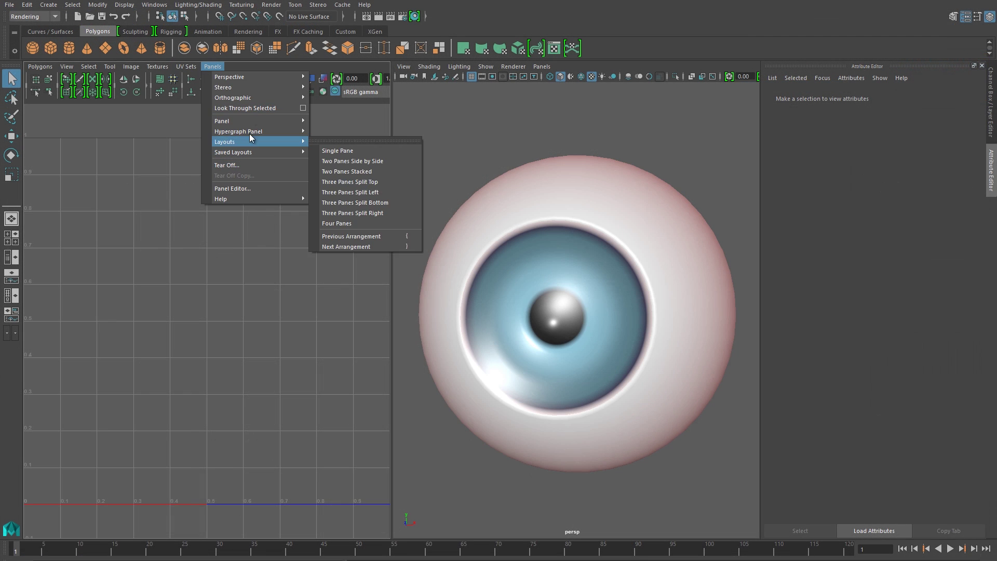
mouse_move(251, 122)
left_click(336, 324)
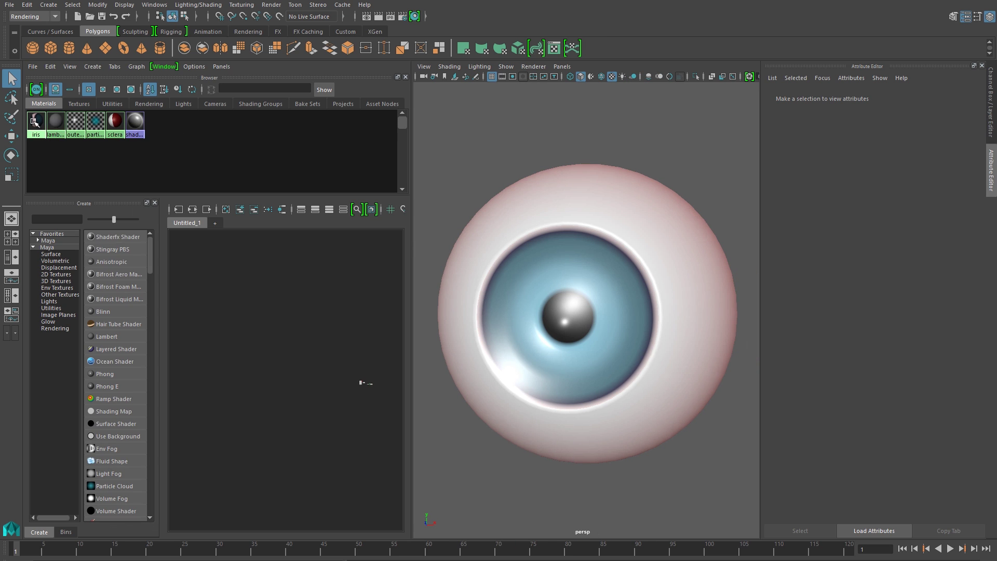
right_click_drag(93, 121, 91, 148)
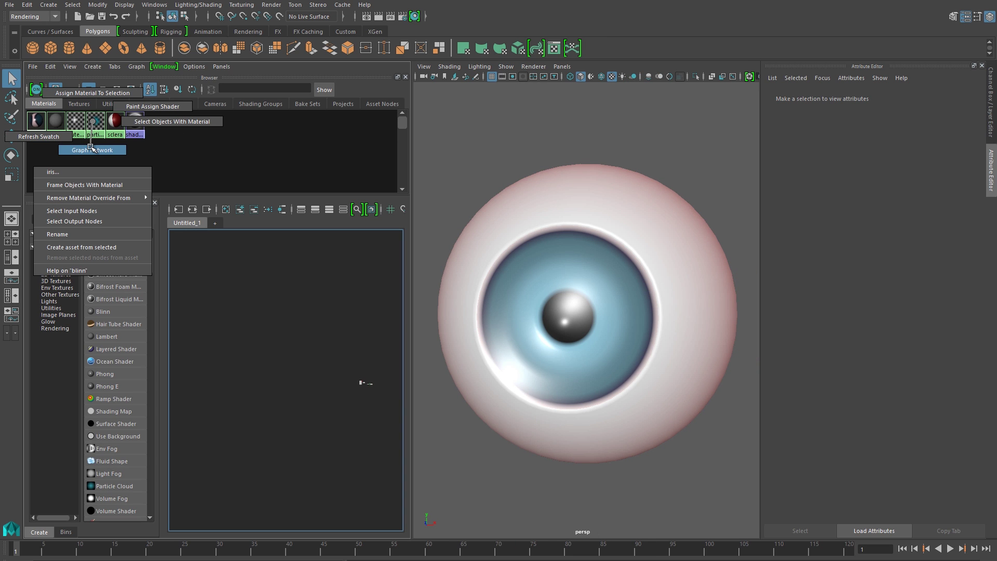
right_click_drag(92, 148, 92, 149)
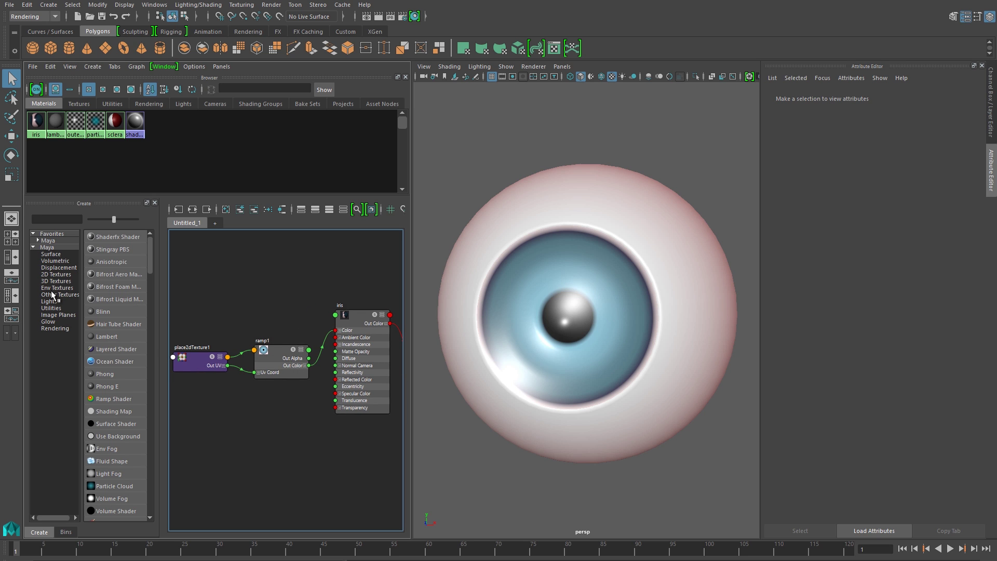
Create a File texture node above the iris ramp node and load iris_lines.tif into it.
left_click(57, 275)
left_click(103, 275)
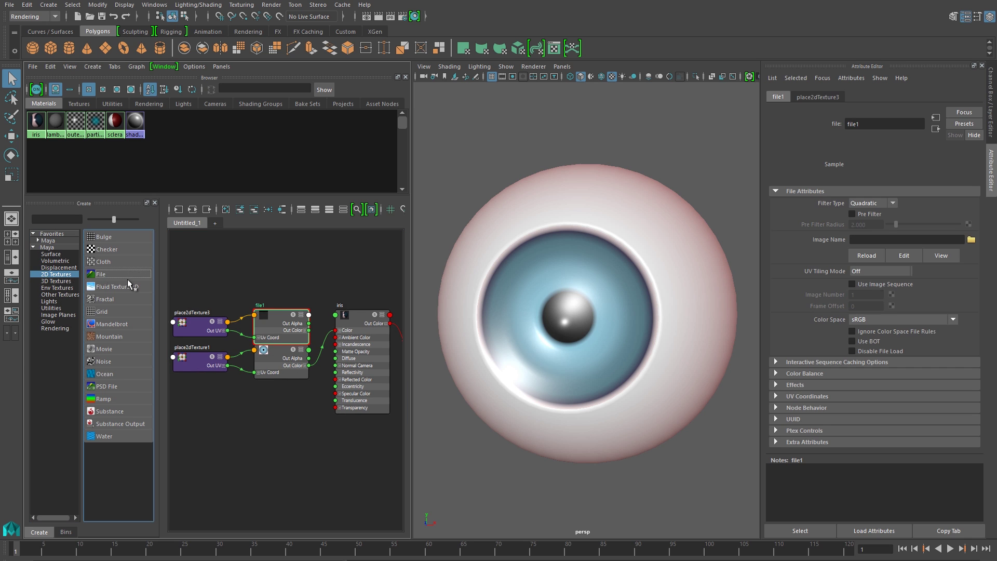
left_click(202, 301)
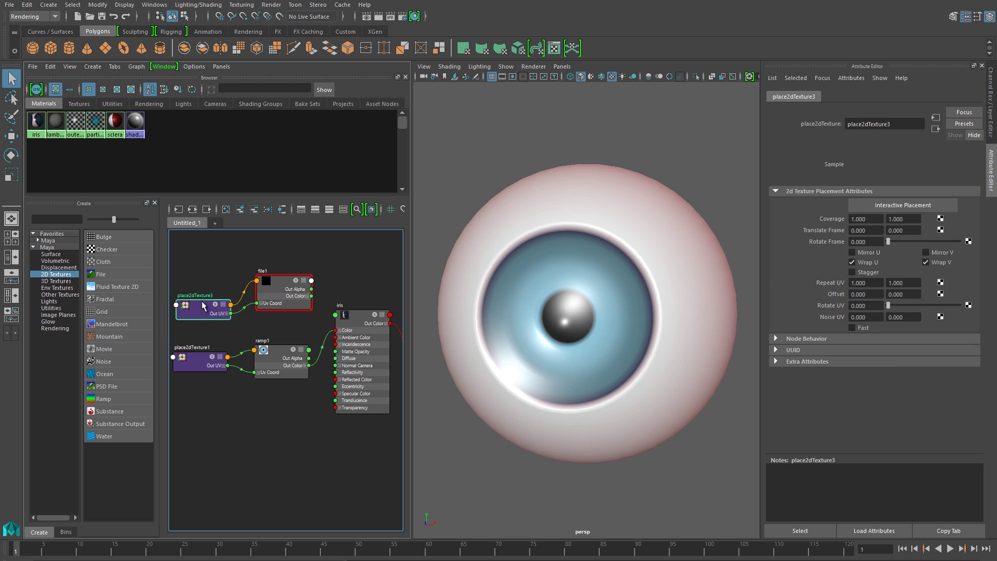
left_click(282, 294)
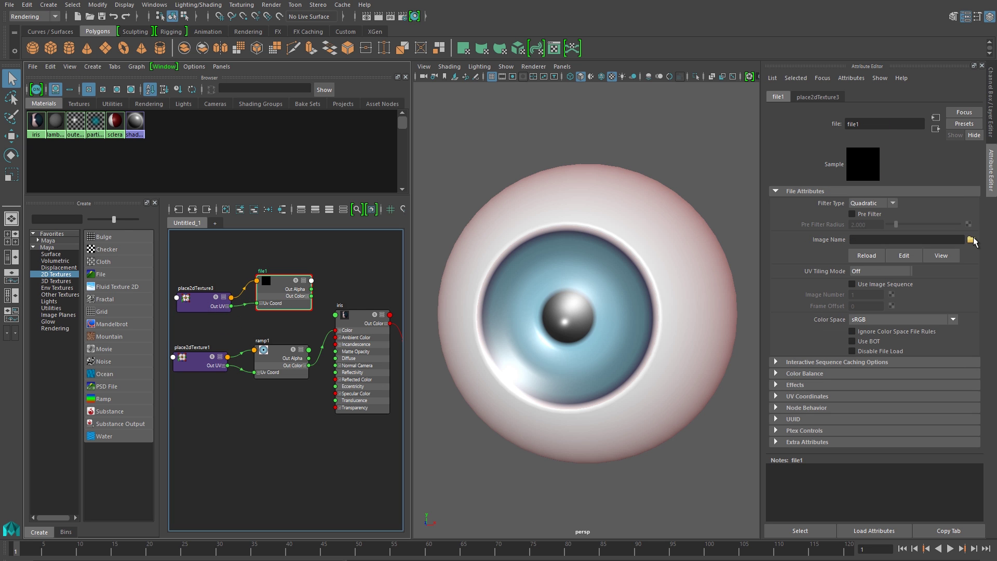
left_click(971, 240)
double_click(208, 184)
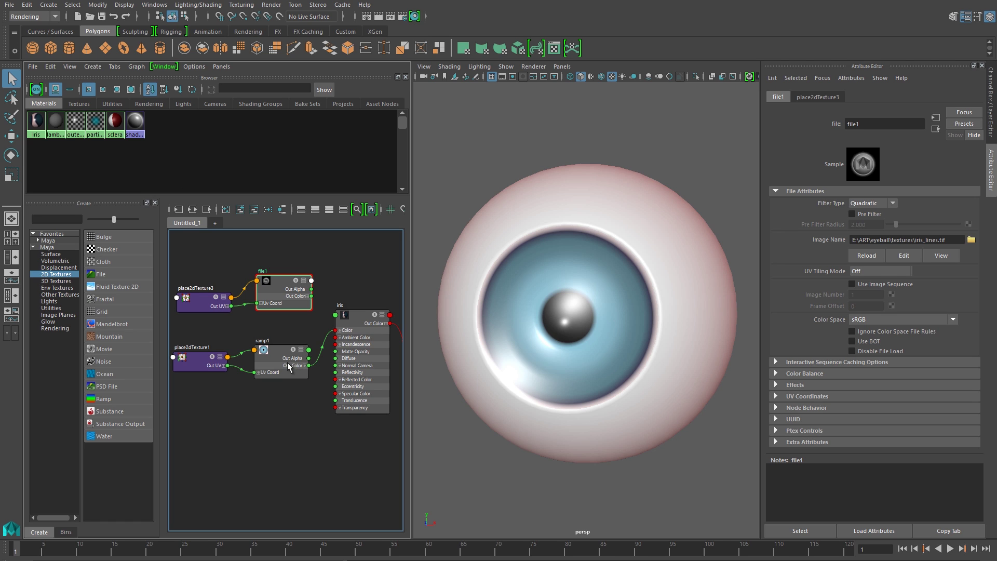
Create a Layered Texture node, place it near the iris material, and rearrange the file and ramp nodes around it.
left_click_drag(284, 300, 273, 303)
left_click(58, 295)
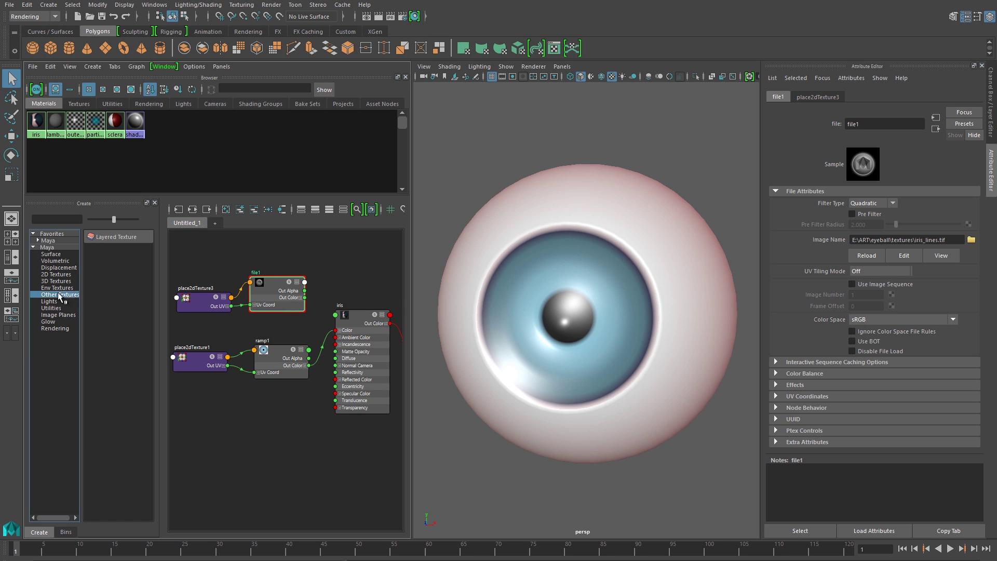
left_click(109, 238)
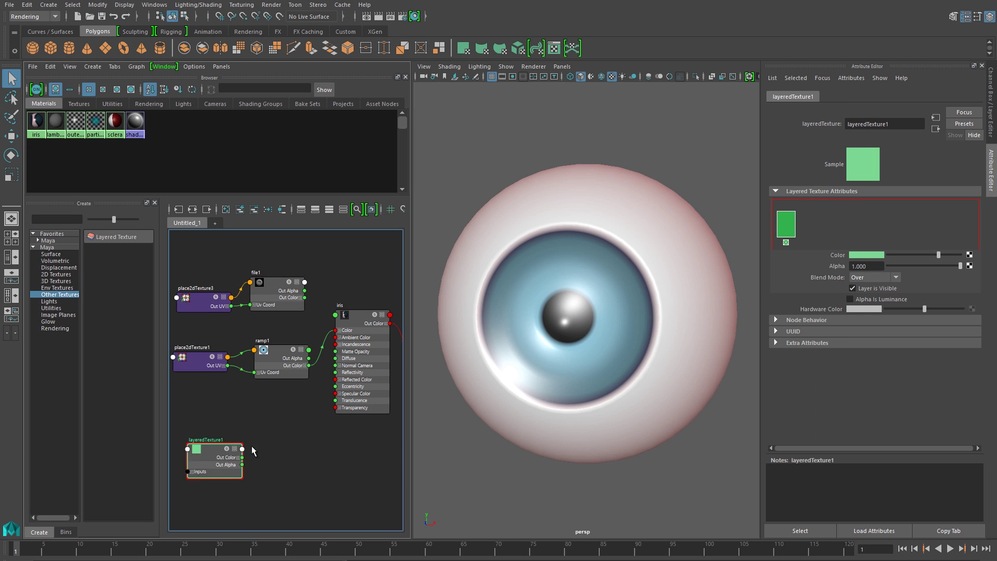
left_click_drag(221, 448, 289, 410)
left_click_drag(284, 368, 213, 399)
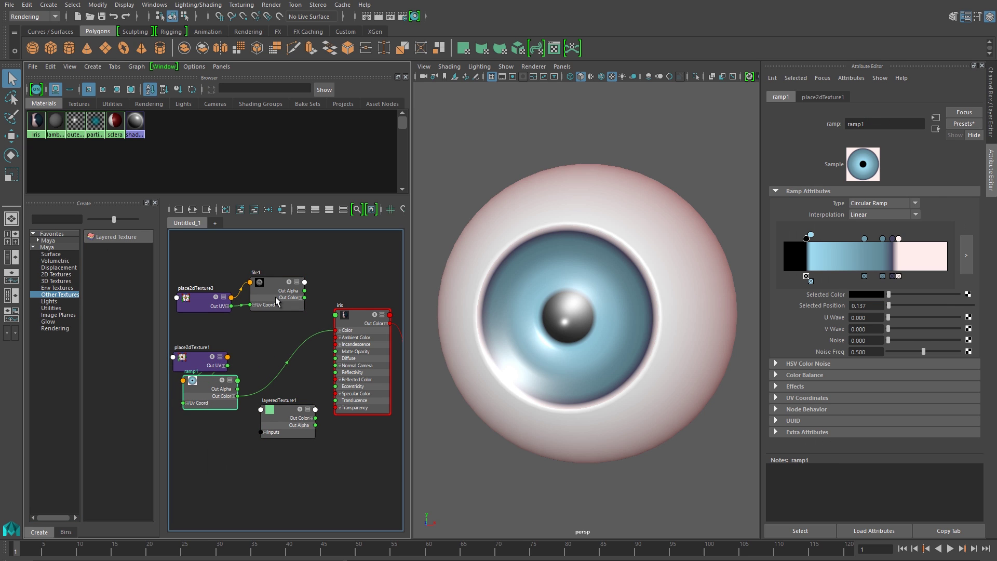
Move the file node closer to the ramp, then connect the ramp's Out Color to the layered texture's first input Color.
left_click_drag(277, 300, 215, 336)
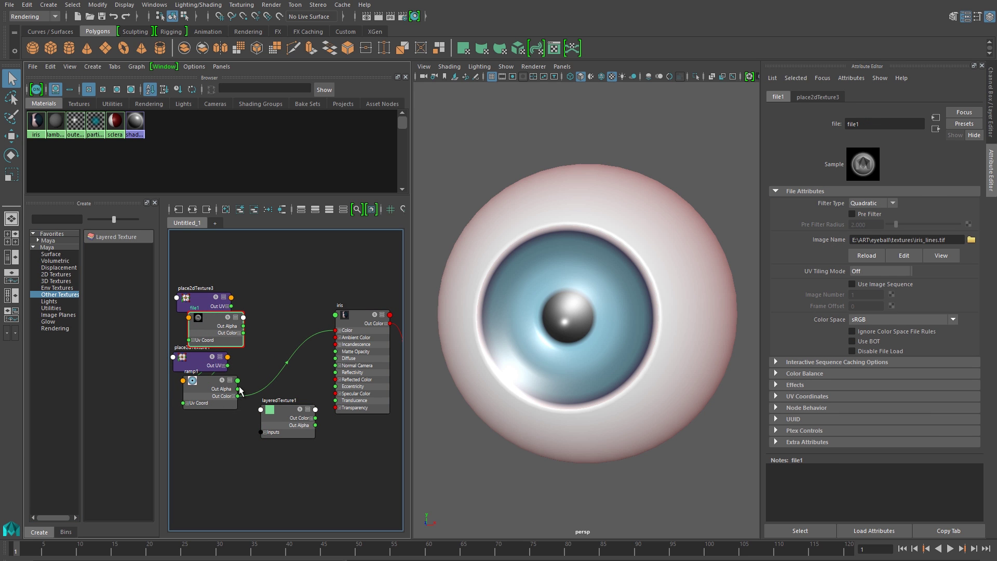
left_click_drag(257, 414, 265, 433)
left_click(265, 432)
left_click(268, 440)
left_click(270, 439)
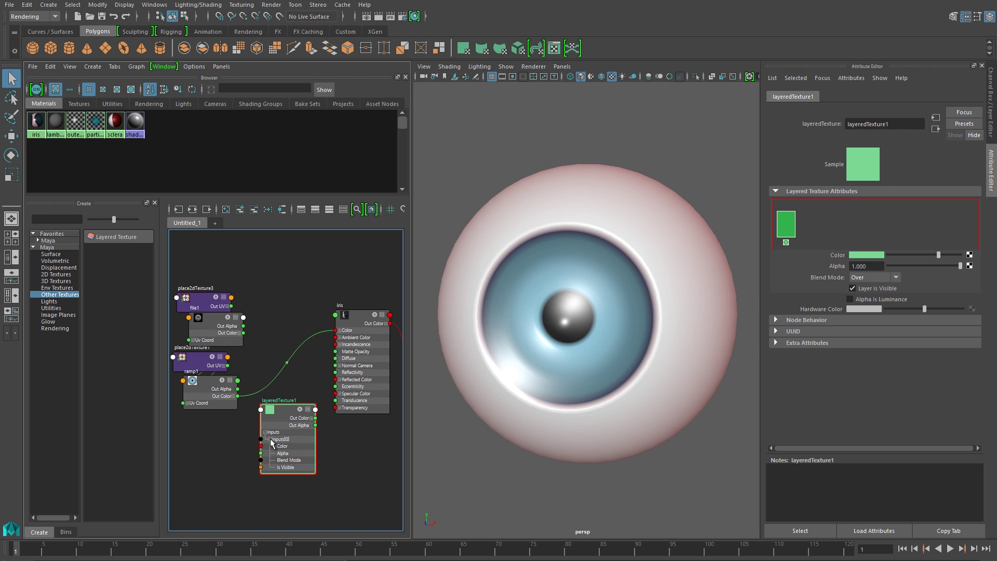
left_click_drag(238, 396, 261, 446)
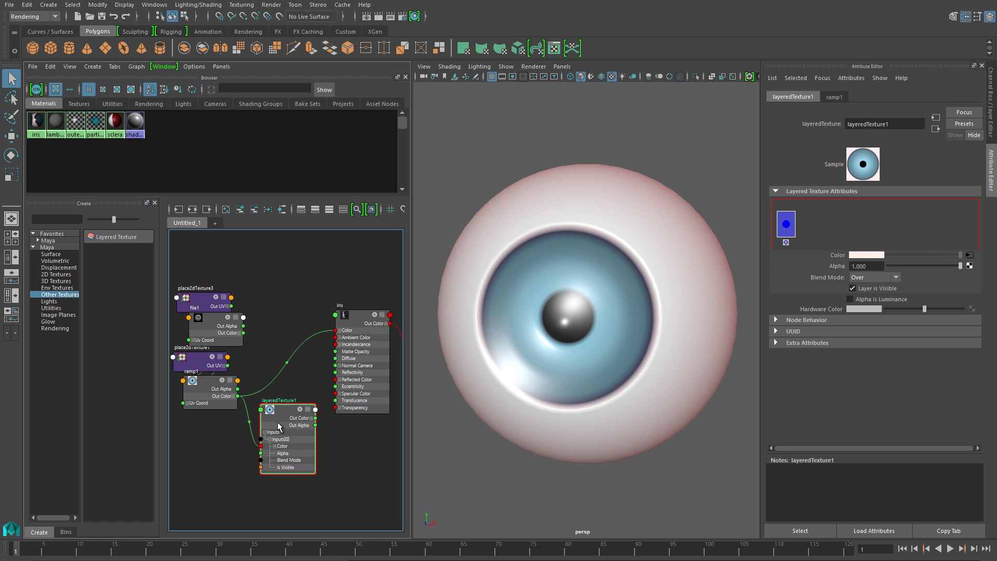
Add a second layer to the layered texture and connect the iris_lines file node's Out Color to its Color input.
left_click(822, 227)
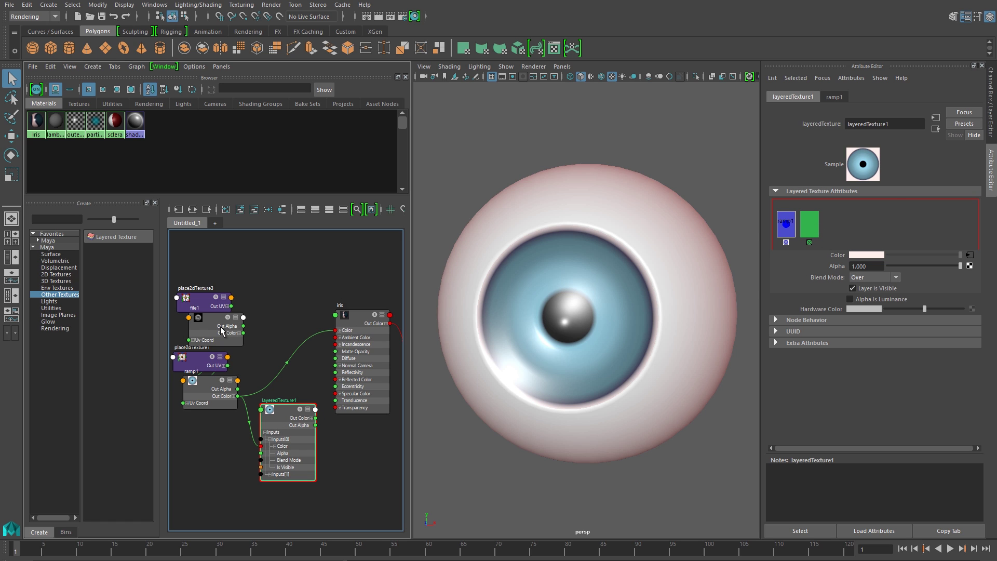
left_click(240, 330)
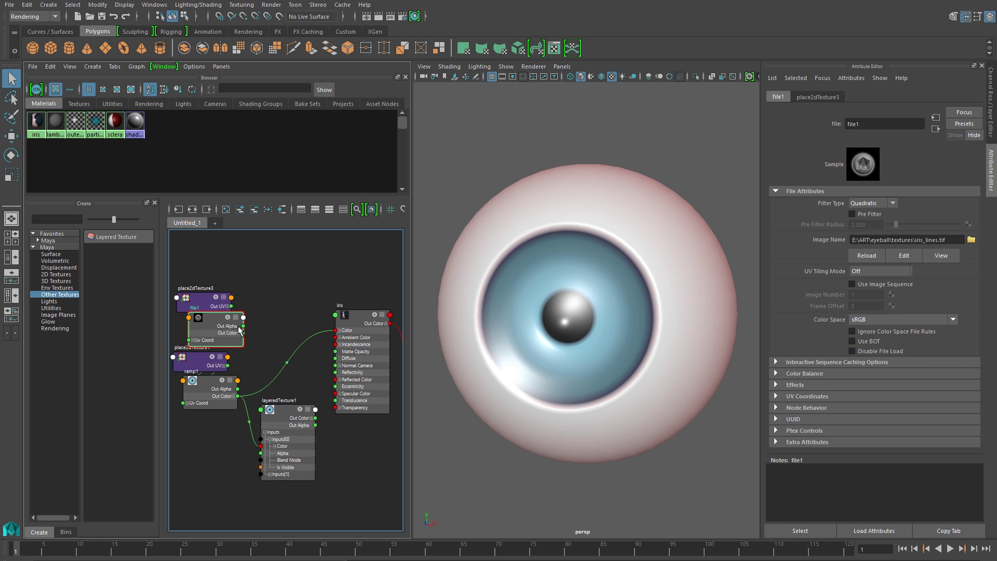
left_click(269, 474)
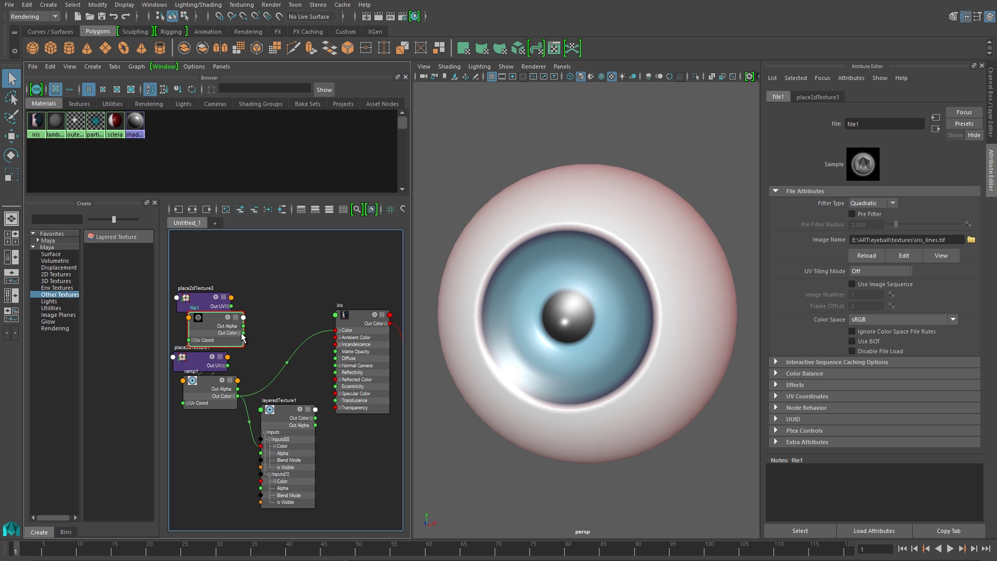
left_click_drag(243, 332, 261, 482)
Reorder the layered texture so the file layer precedes the ramp layer, and connect its Out Color to the iris material's Color.
left_click(287, 453)
left_click(289, 412)
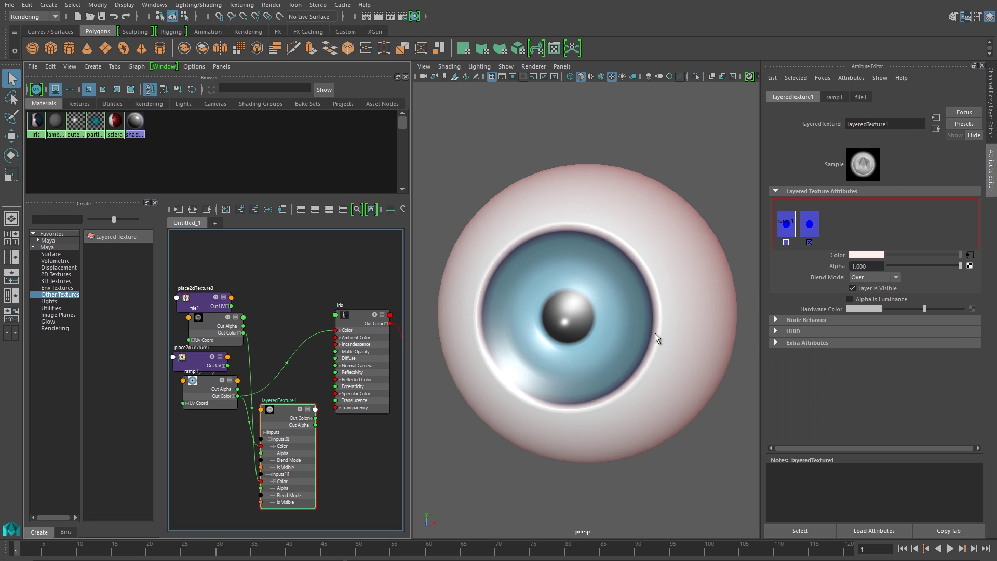
left_click(810, 229)
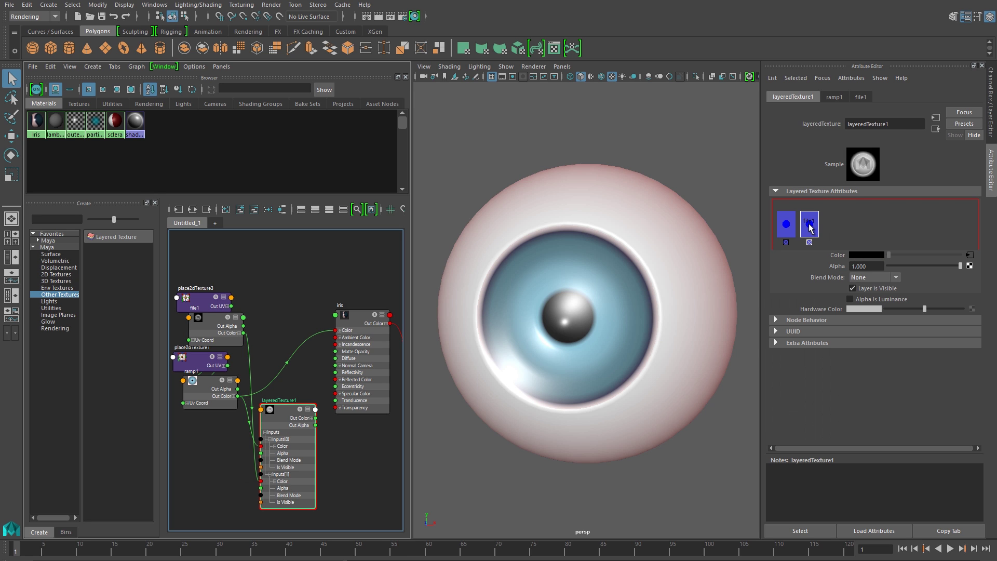
left_click(788, 227)
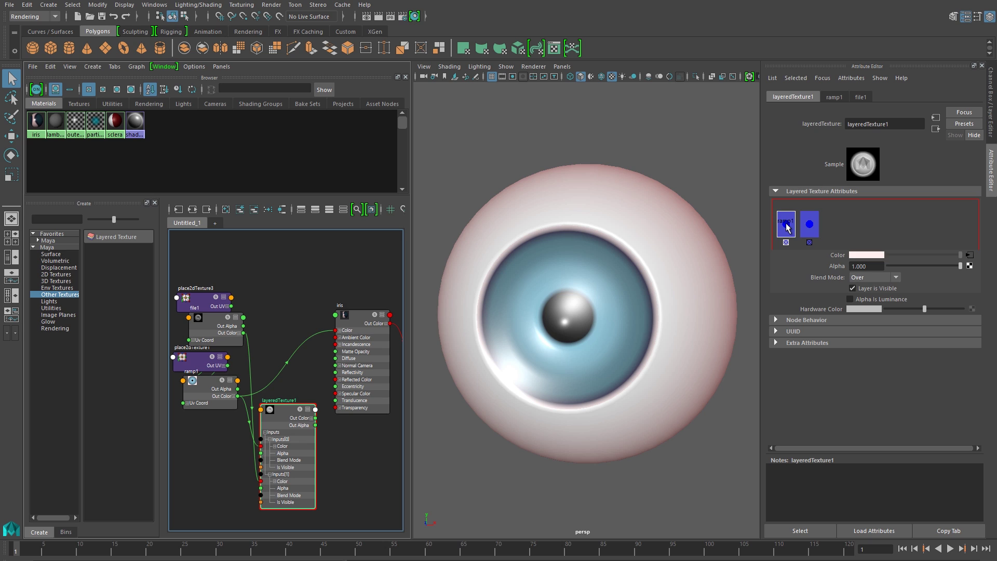
left_click(813, 227)
middle_click_drag(803, 225, 790, 229)
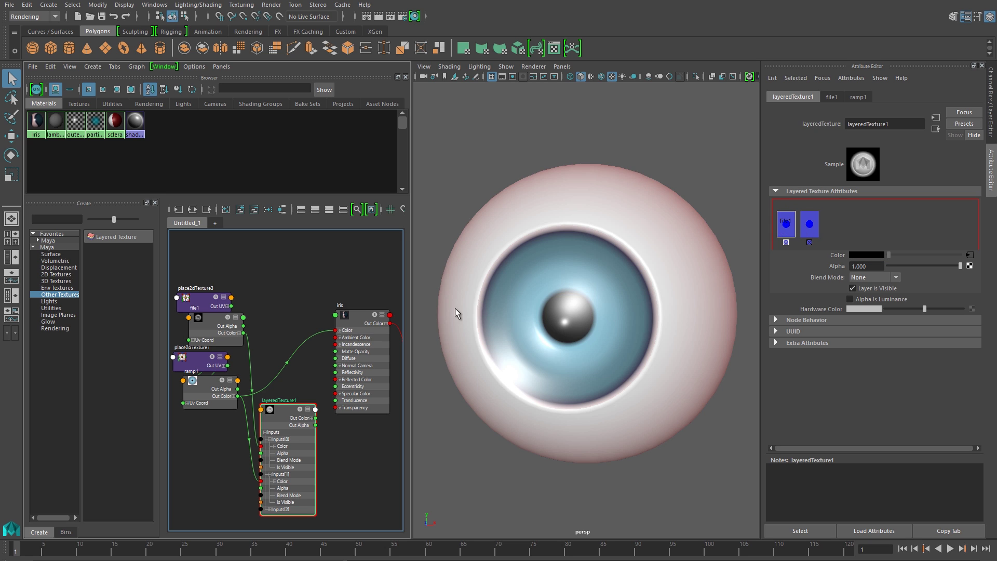
left_click(366, 321)
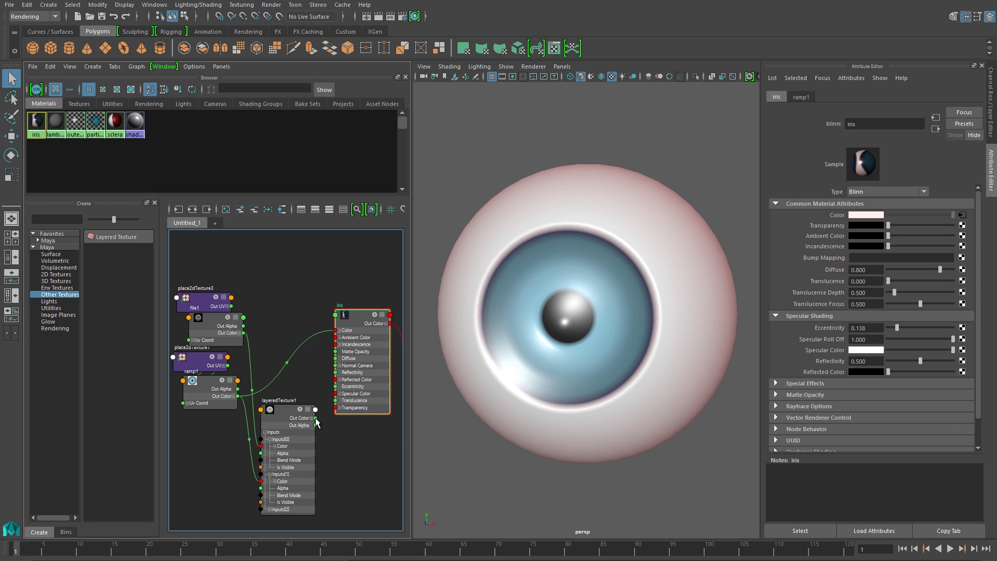
left_click_drag(317, 422, 336, 334)
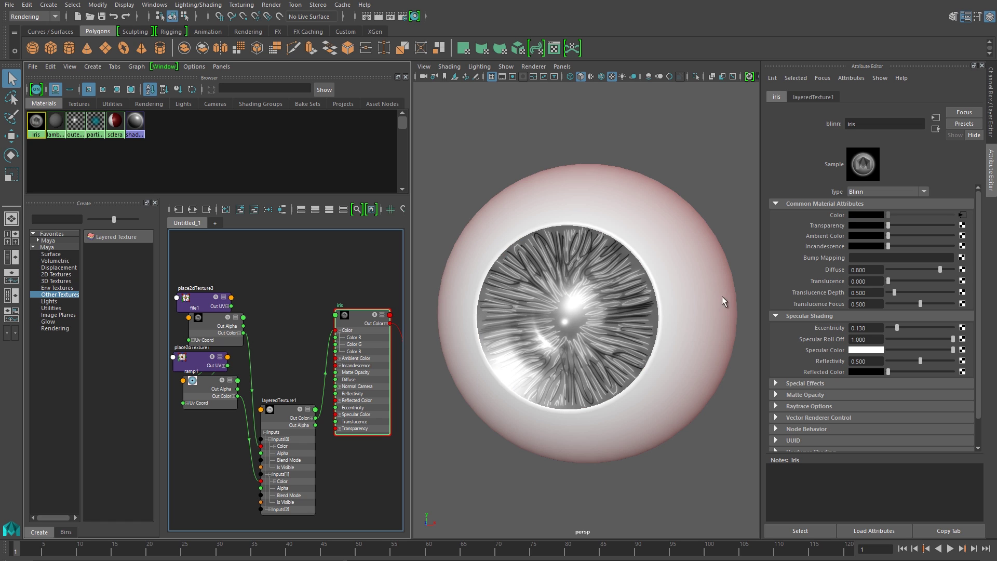
Try the Add and Multiply blend modes on the layered texture's file layer and check the iris in the viewport.
left_click(286, 417)
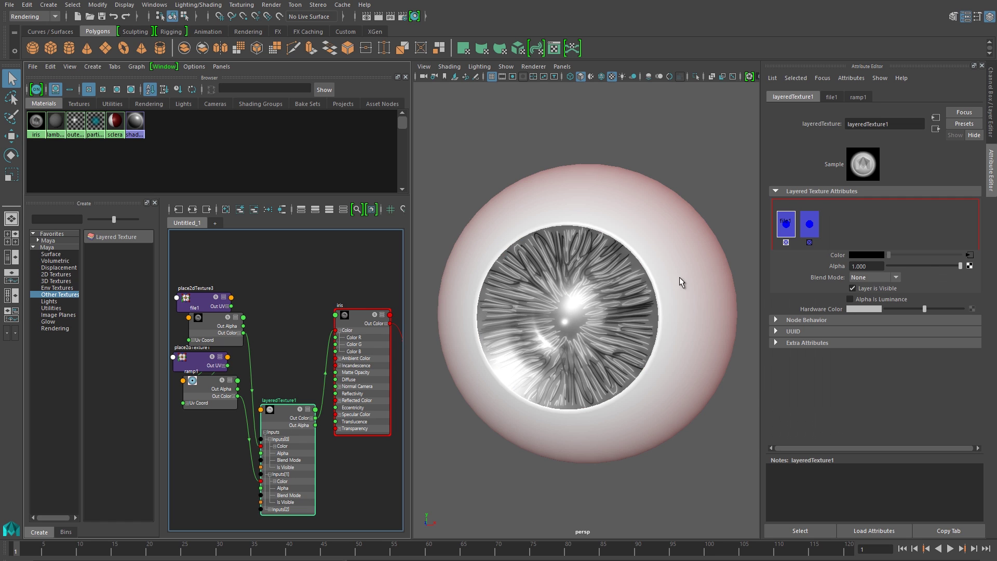
left_click(873, 278)
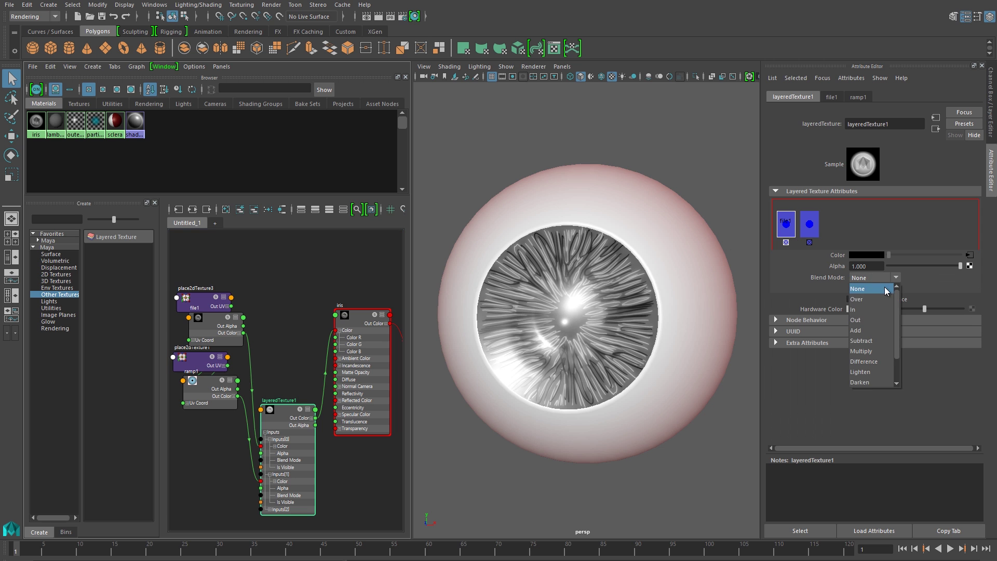
left_click(877, 332)
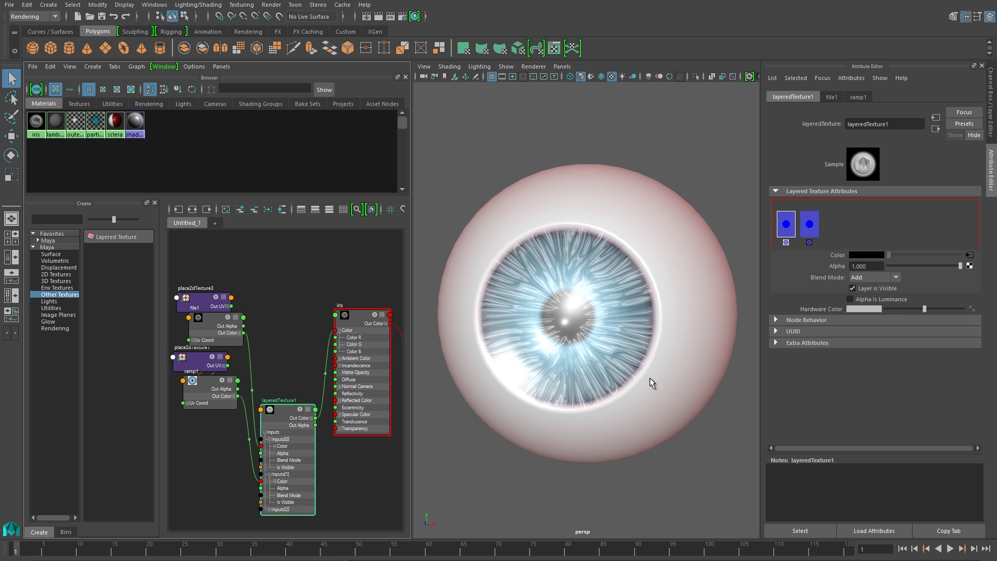
mouse_move(582, 361)
left_mouse_down("alt")
mouse_move(566, 364)
mouse_move(603, 335)
mouse_move(549, 364)
mouse_move(585, 373)
left_mouse_up("alt")
left_click(867, 279)
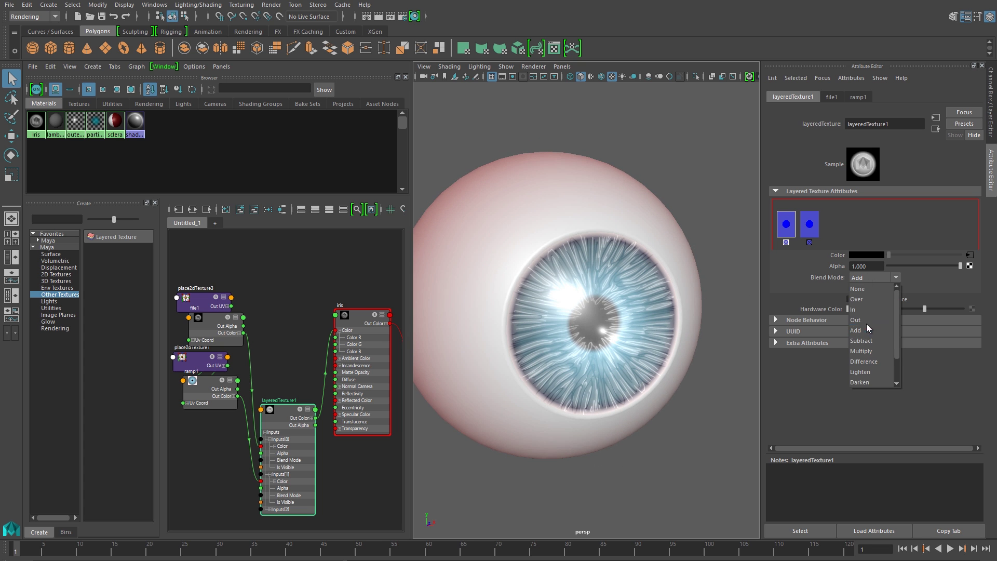
left_click(873, 350)
left_click_drag(638, 347, 588, 334, "alt")
Set the blend mode of the layered texture's file layer to Subtract.
left_click(873, 277)
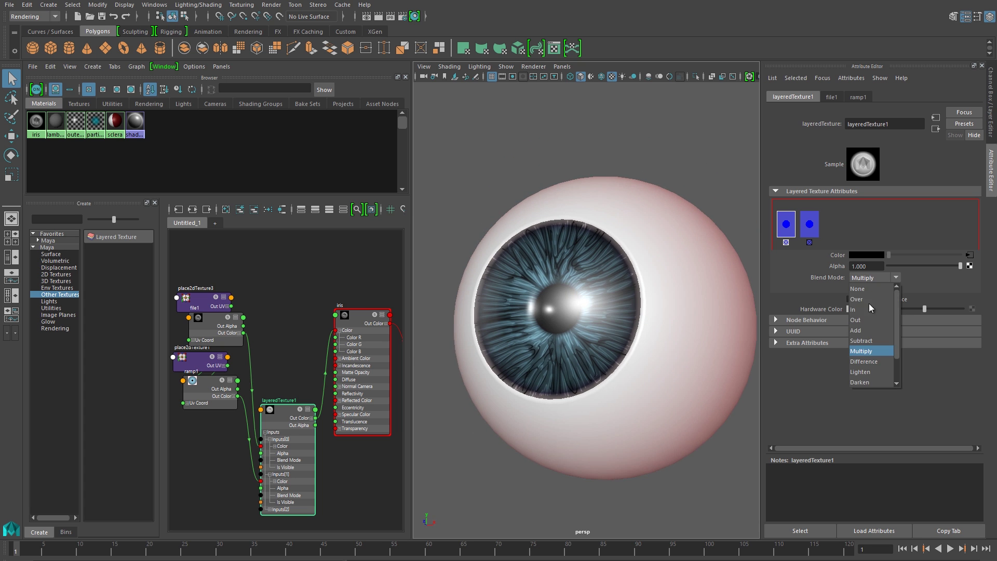
left_click(873, 342)
left_click_drag(600, 325, 632, 330, "alt")
left_click(880, 279)
left_click(873, 341)
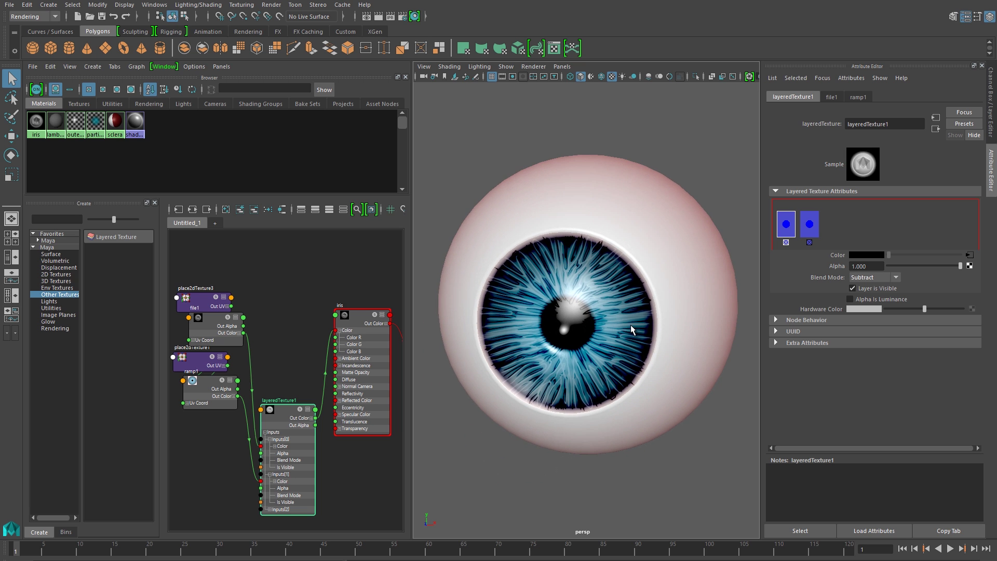
Duplicate the iris colour ramp node and place the copy below the original ramp in the graph.
middle_click_drag(270, 360, 269, 339, "alt")
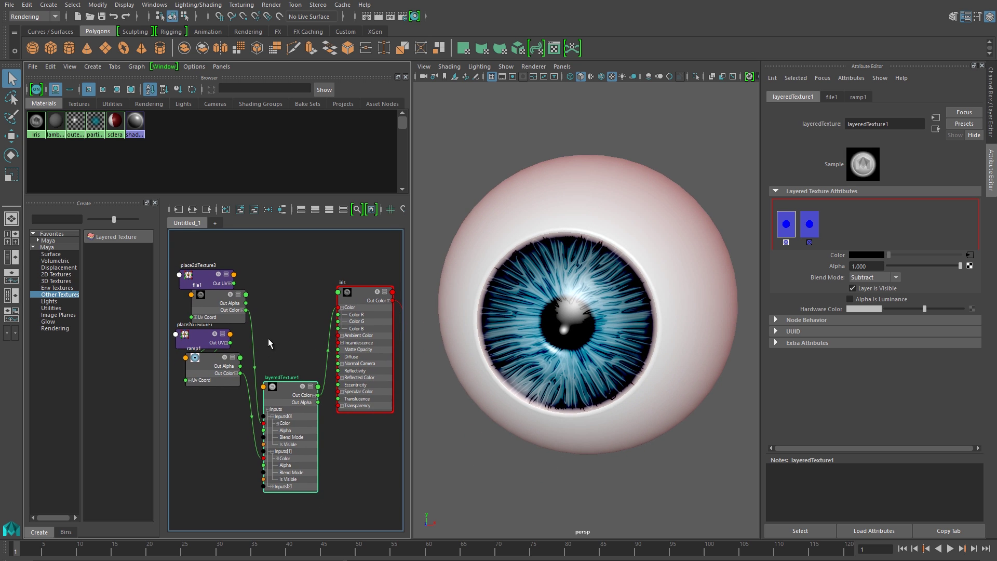
left_click(215, 366)
key("ctrl+d")
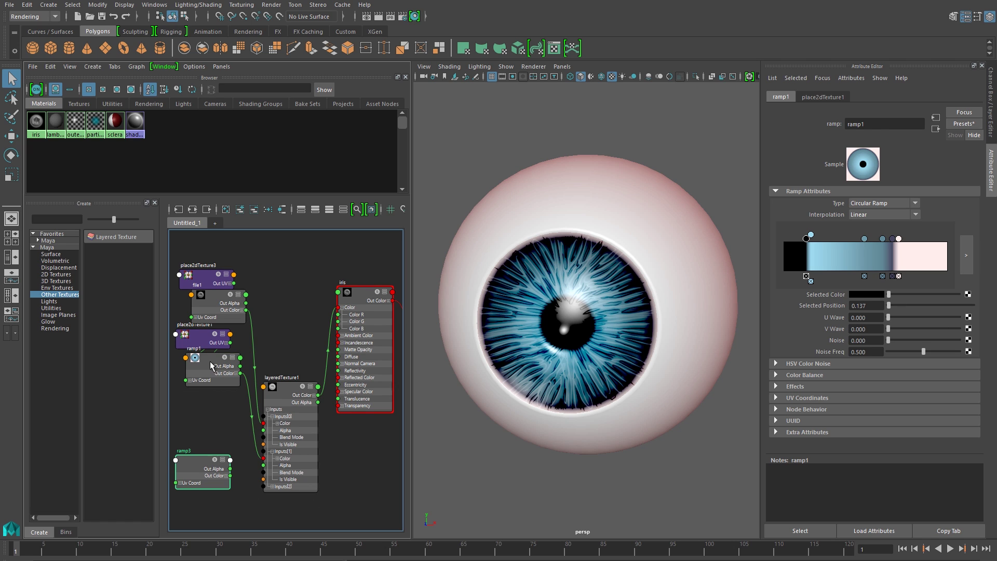
left_click_drag(209, 469, 208, 447)
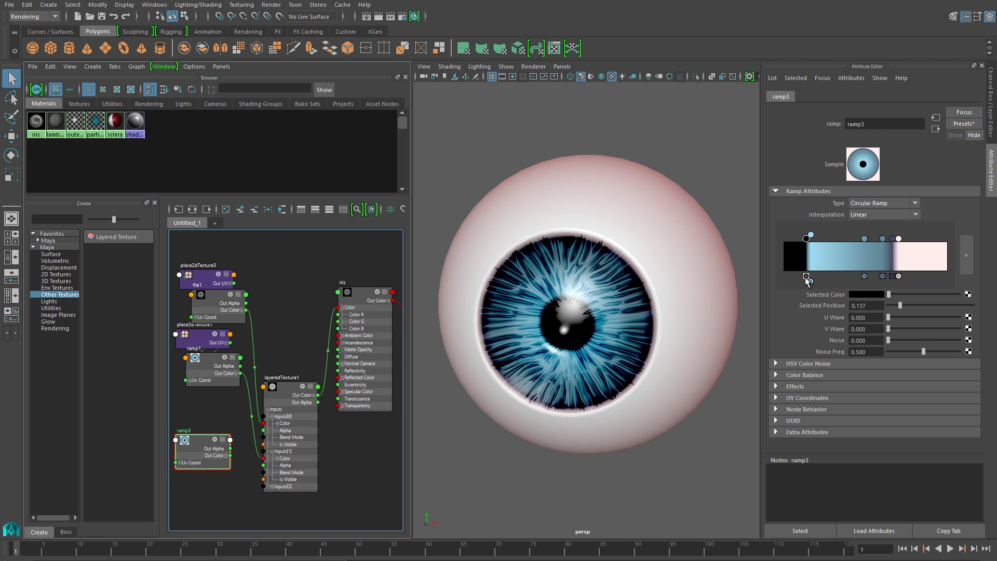
Delete the two middle entries from the duplicated ramp, brighten its dark purple entry, and turn the pale outer entry black.
left_click(882, 275)
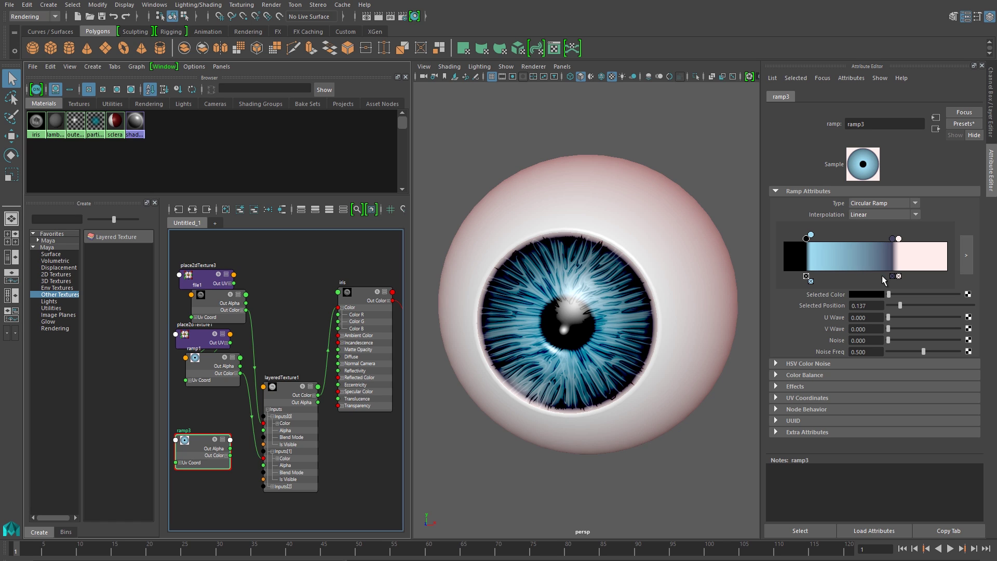
left_click(893, 240)
left_click_drag(898, 294, 959, 294)
left_click(812, 235)
left_click(900, 239)
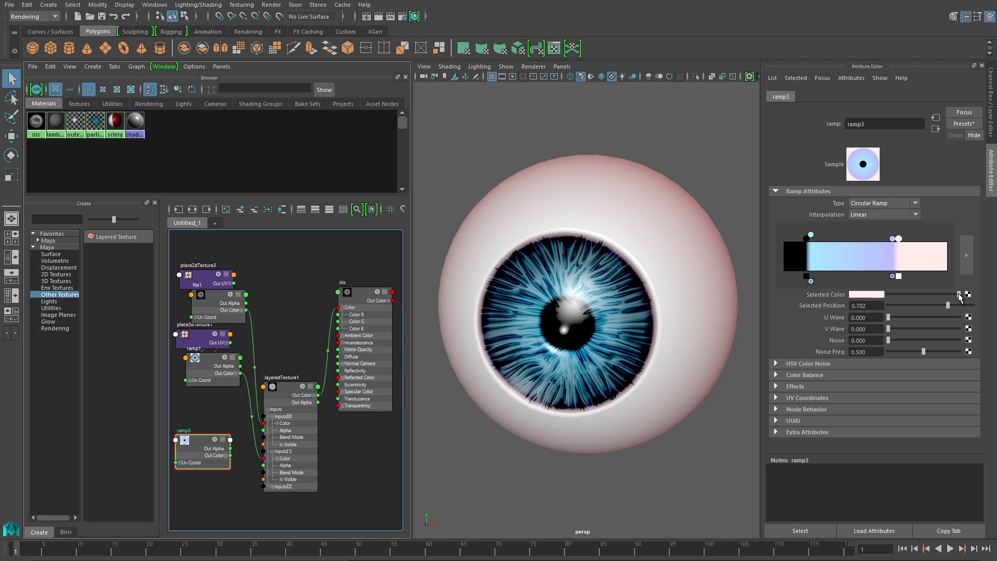
left_click_drag(959, 294, 880, 292)
Set the duplicated ramp's purple and light blue entries to white, leaving a black-and-white ring mask.
left_click(893, 238)
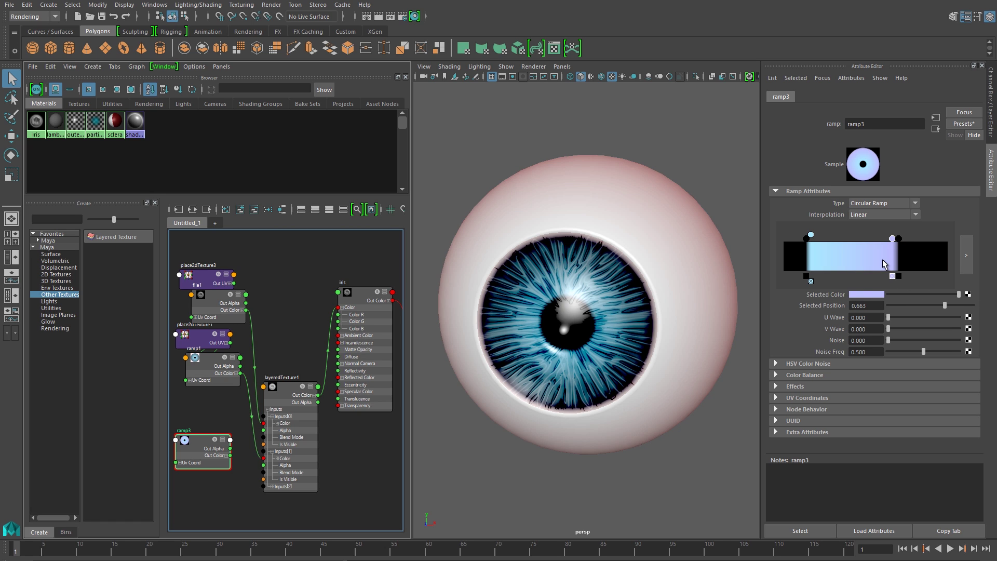
left_click(868, 294)
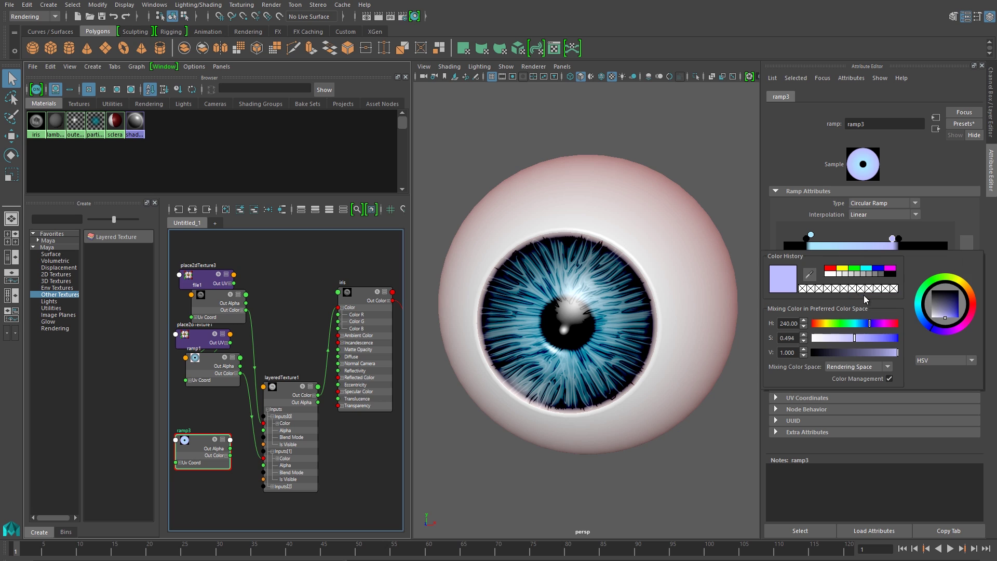
left_click(829, 273)
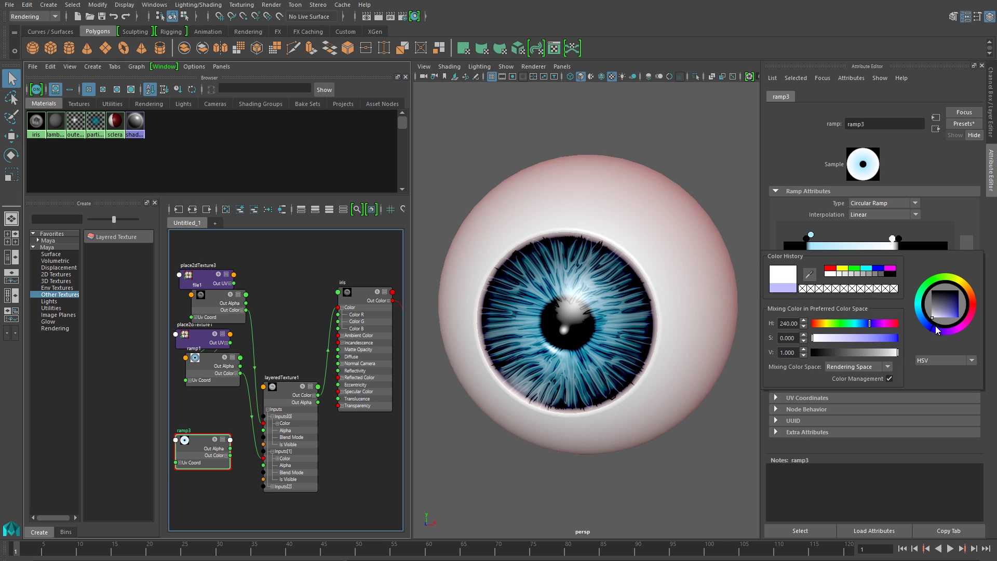
left_click(811, 235)
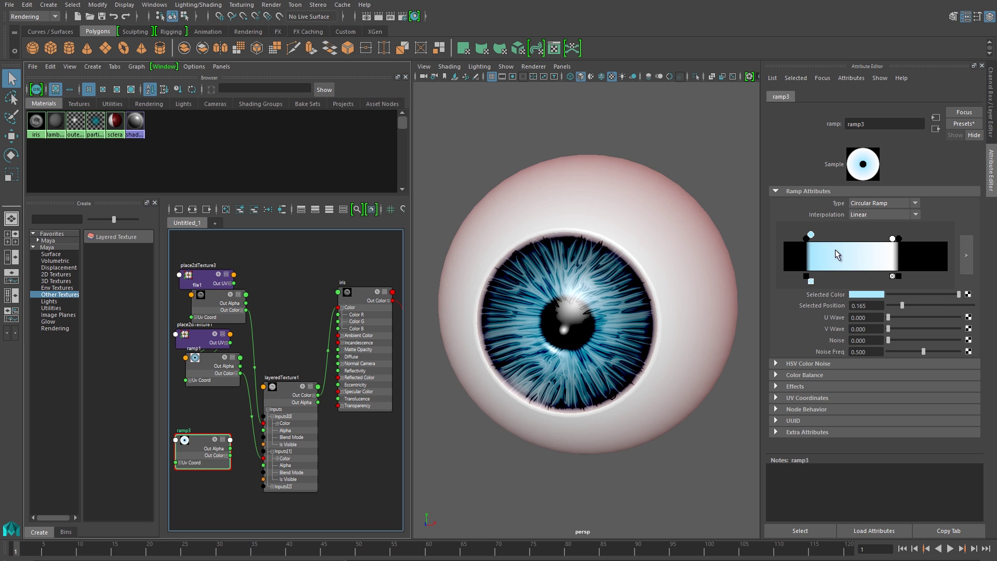
left_click(868, 294)
left_click(802, 288)
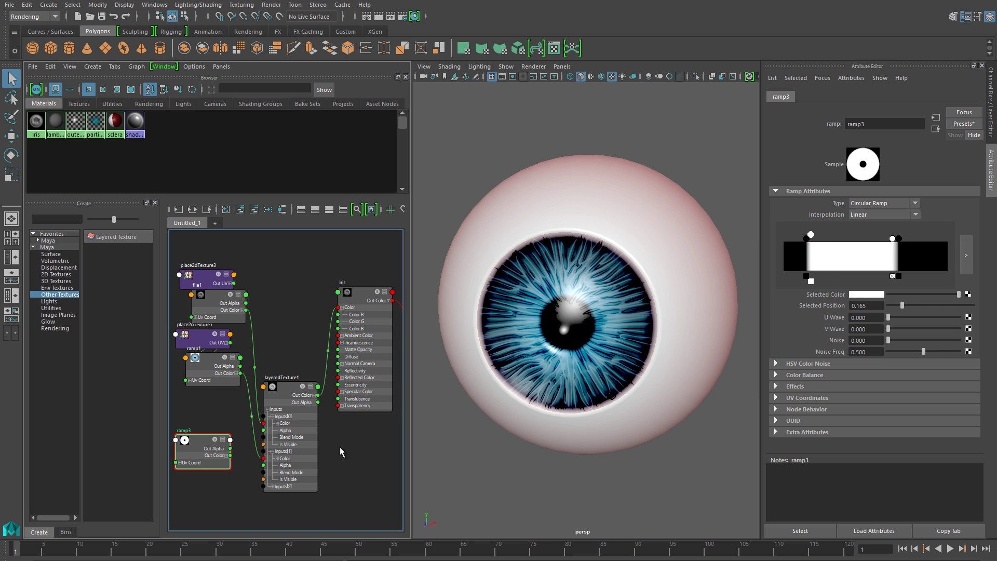
Connect the black-and-white ramp to the Alpha of the layered texture's file layer and check the iris up close.
left_click(289, 388)
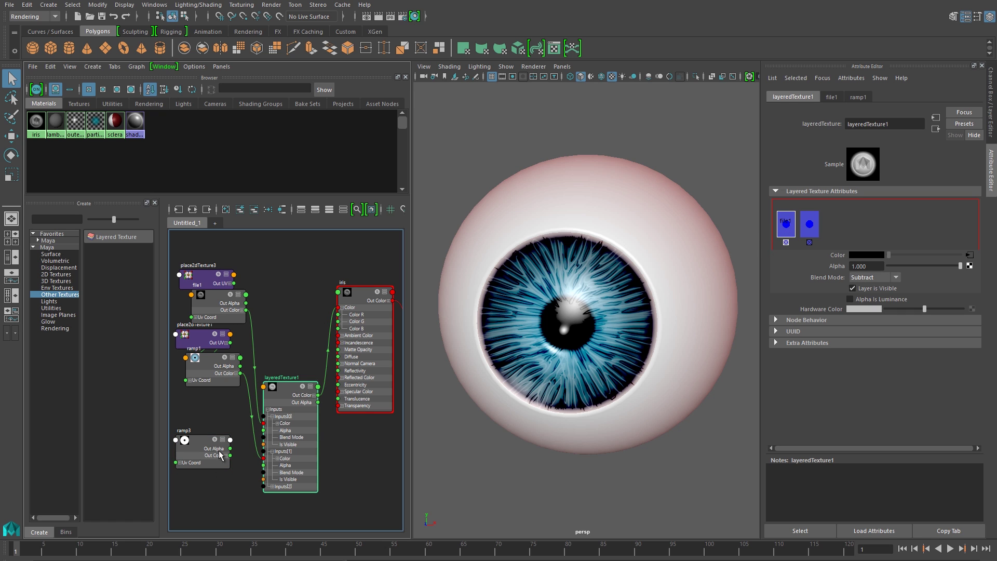
middle_click_drag(202, 453, 837, 267)
left_click_drag(609, 355, 615, 335, "alt")
right_click_drag(544, 341, 633, 356, "alt")
Adjust the mask ramp's inner black and white entries, placing black at 0.146, and set its interpolation to Smooth.
left_click(968, 266)
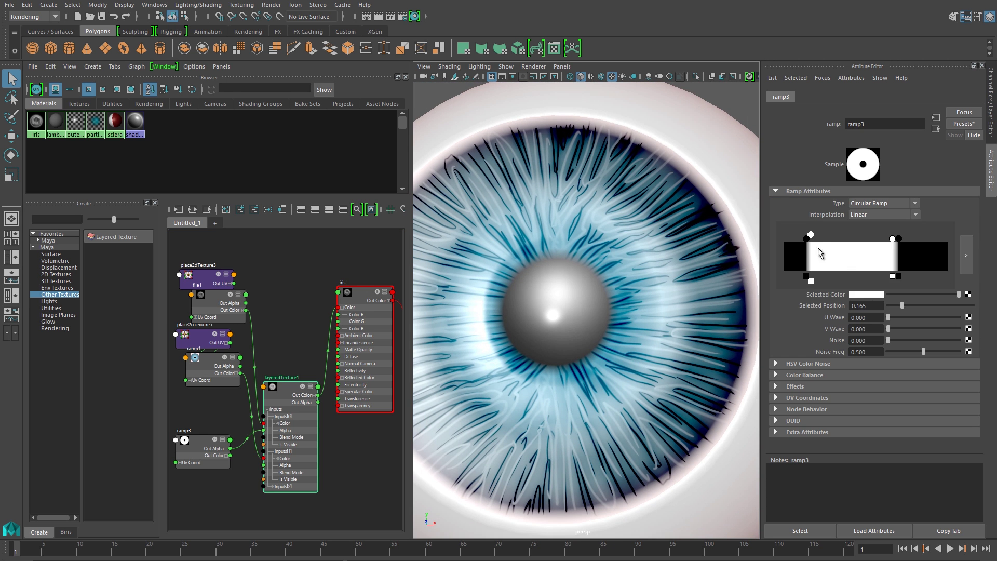
mouse_move(812, 236)
left_mouse_down()
mouse_move(821, 238)
mouse_move(807, 238)
left_mouse_up()
left_click(880, 214)
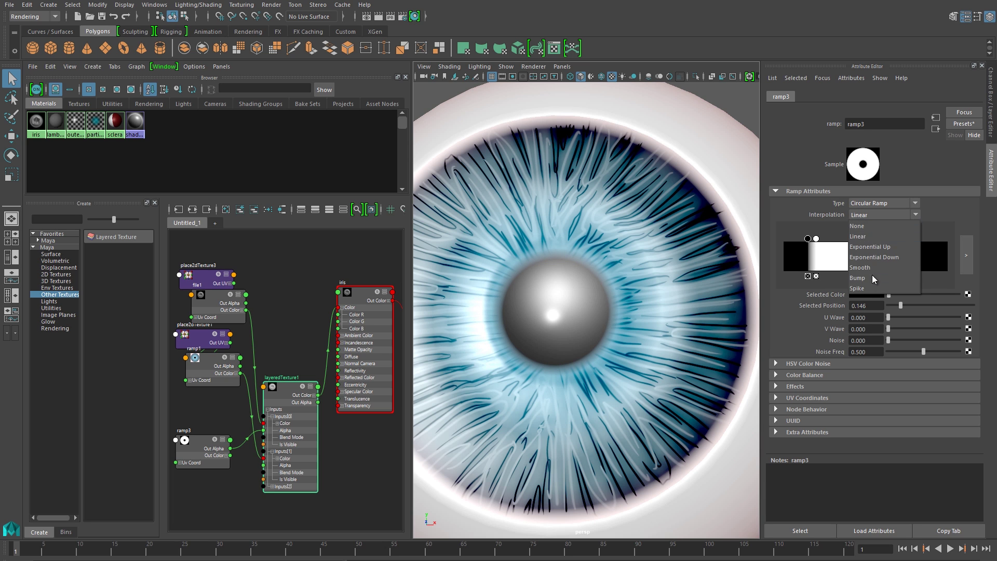
left_click(870, 287)
left_click(865, 216)
left_click(866, 268)
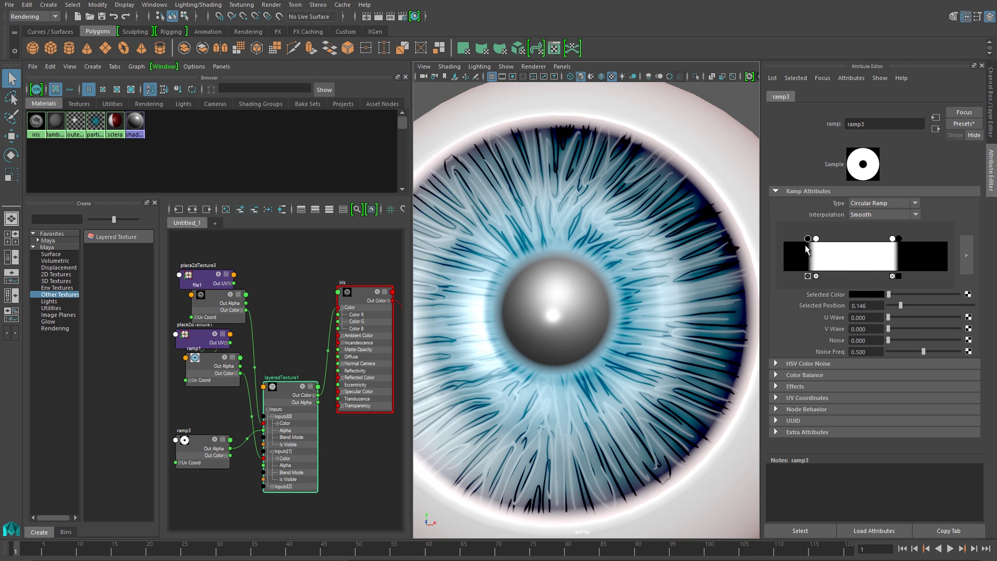
Soften the mask ramp's outer edge by shifting the outer black entry slightly inward and moving the outer white entry to 0.429.
left_click_drag(807, 239, 807, 240)
left_click_drag(667, 266, 697, 266, "alt")
left_click_drag(893, 239, 893, 241)
left_click_drag(649, 271, 619, 271, "alt")
right_click_drag(618, 270, 678, 286, "alt")
middle_click_drag(674, 294, 691, 295, "alt")
left_click_drag(885, 240, 854, 239)
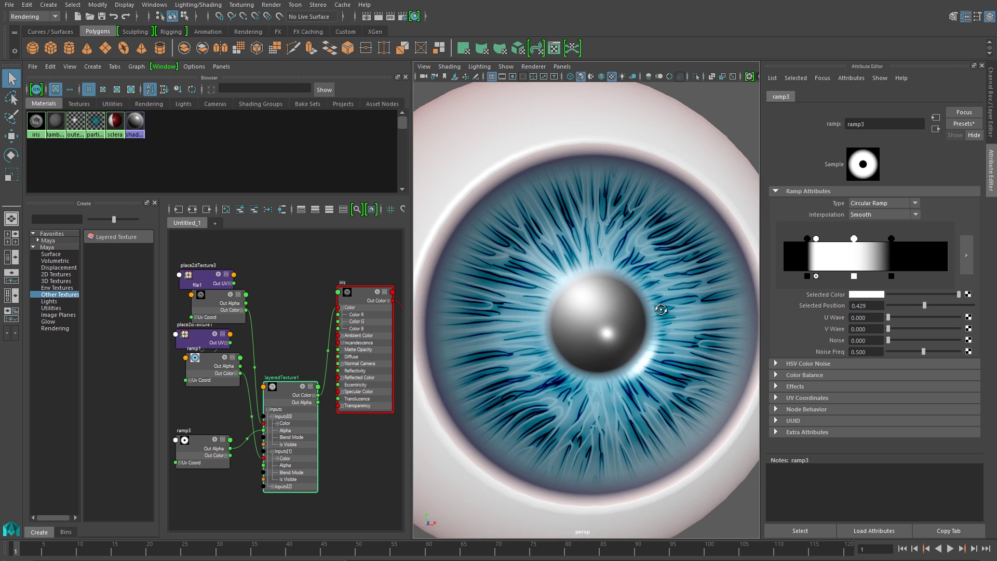
Examine the whole shaded eyeball from a distance and display the channel and layer settings instead of the node attributes.
scroll(570, 300, "down", 4)
mouse_move(570, 301)
left_mouse_down("alt")
mouse_move(656, 296)
mouse_move(561, 299)
mouse_move(625, 298)
mouse_move(589, 300)
left_mouse_up("alt")
scroll(557, 299, "down", 5)
mouse_move(650, 375)
left_mouse_down("alt")
mouse_move(654, 353)
mouse_move(653, 377)
left_mouse_up("alt")
left_click(935, 128)
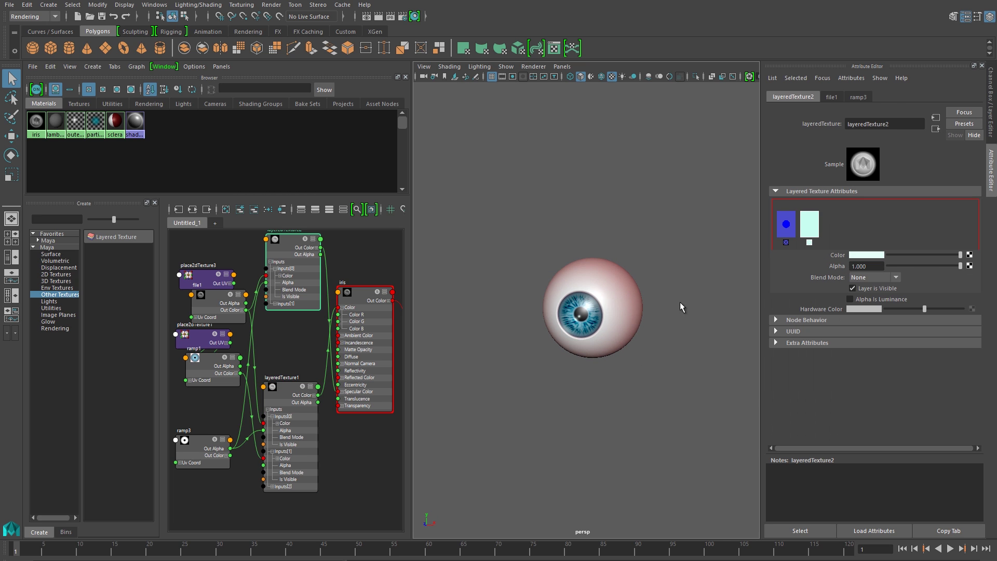
left_click(993, 131)
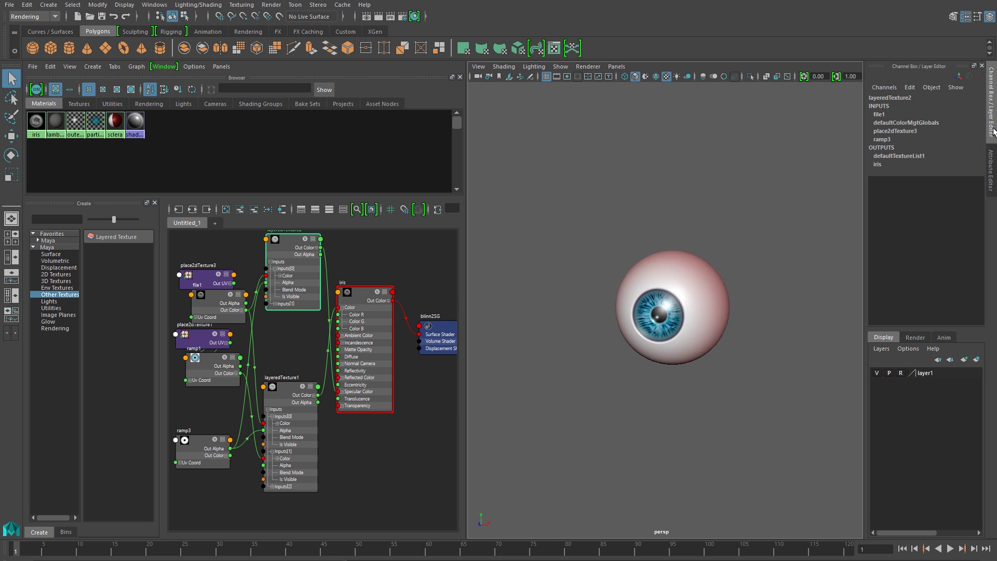
Make layer1's eyeball selectable, then duplicate the eyeball and move the copy along X to about -92.
left_click(900, 373)
left_click(724, 367)
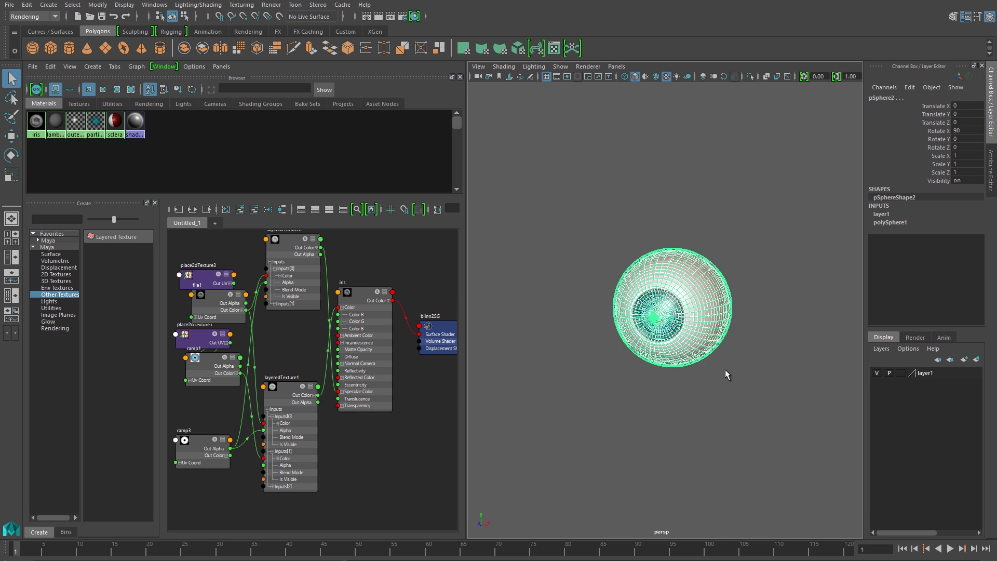
key("w")
key("ctrl+d")
left_click_drag(721, 302, 511, 302)
key("a")
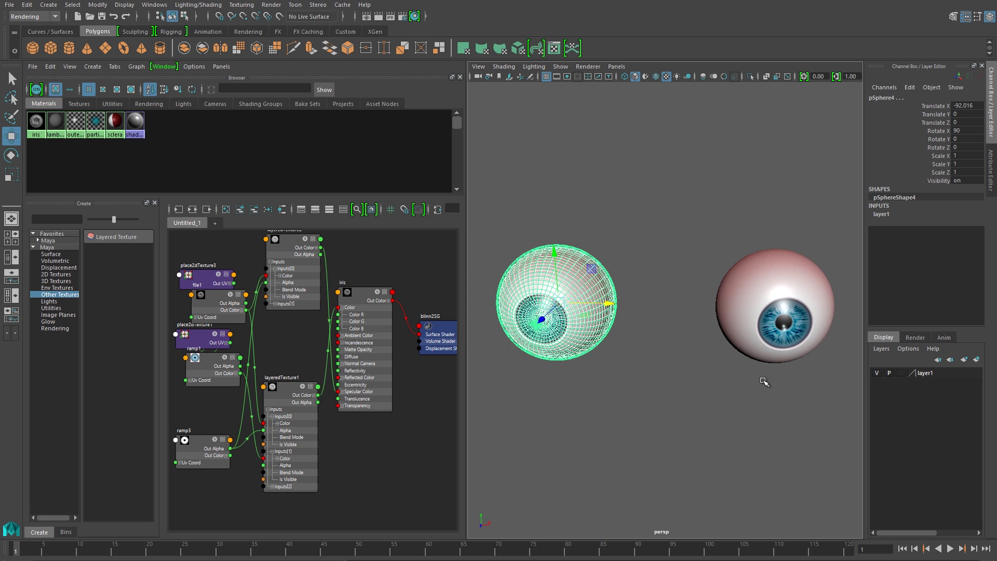
Fine-tune the duplicate eyeball's X position to about -91.8, deselect it and check the pair of eyes.
left_click_drag(639, 311, 632, 310)
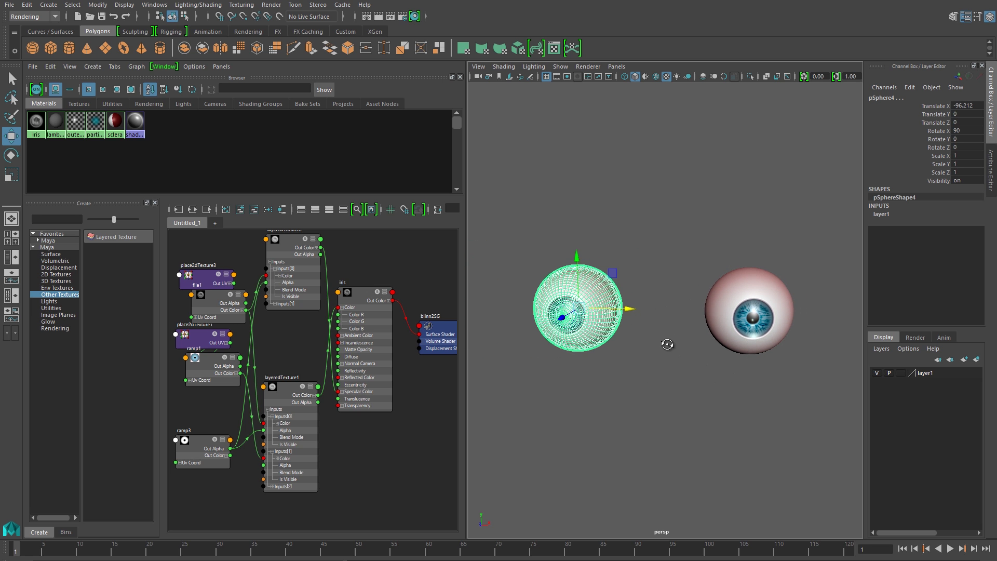
left_click_drag(668, 345, 634, 314, "alt")
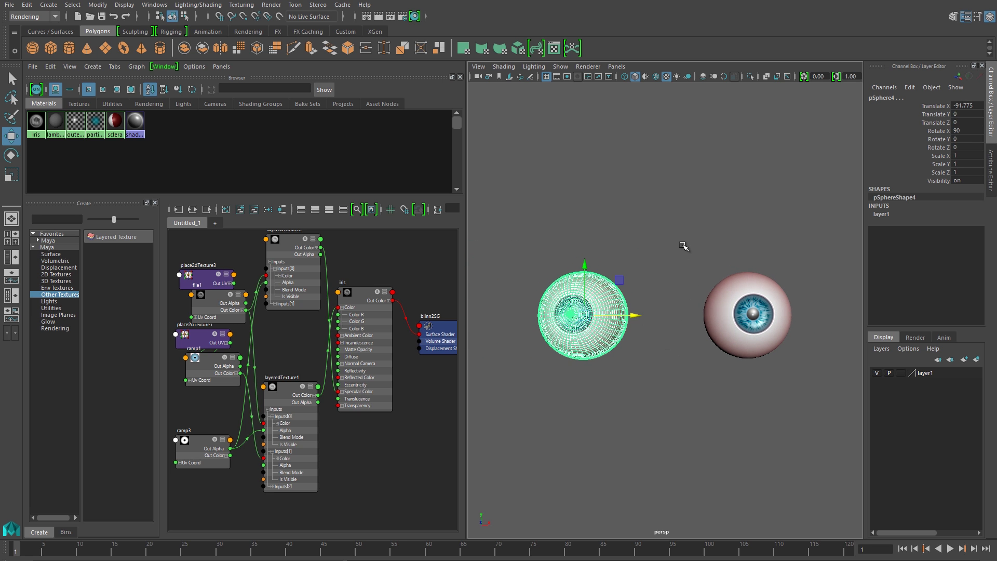
left_click(685, 246)
left_click_drag(684, 376, 710, 379, "alt")
right_click_drag(696, 385, 701, 398, "alt")
mouse_move(701, 398)
left_mouse_down("alt")
mouse_move(664, 403)
mouse_move(719, 423)
mouse_move(675, 401)
mouse_move(693, 417)
mouse_move(701, 400)
mouse_move(687, 403)
left_mouse_up("alt")
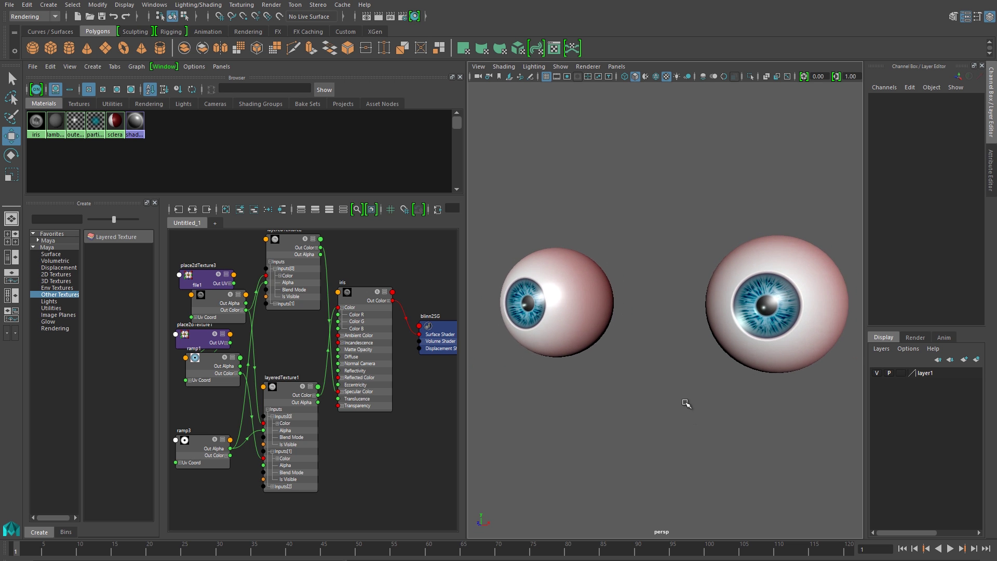
Display the attributes of the iris colour ramp (ramp1) in place of the channel and layer settings.
left_click(206, 366)
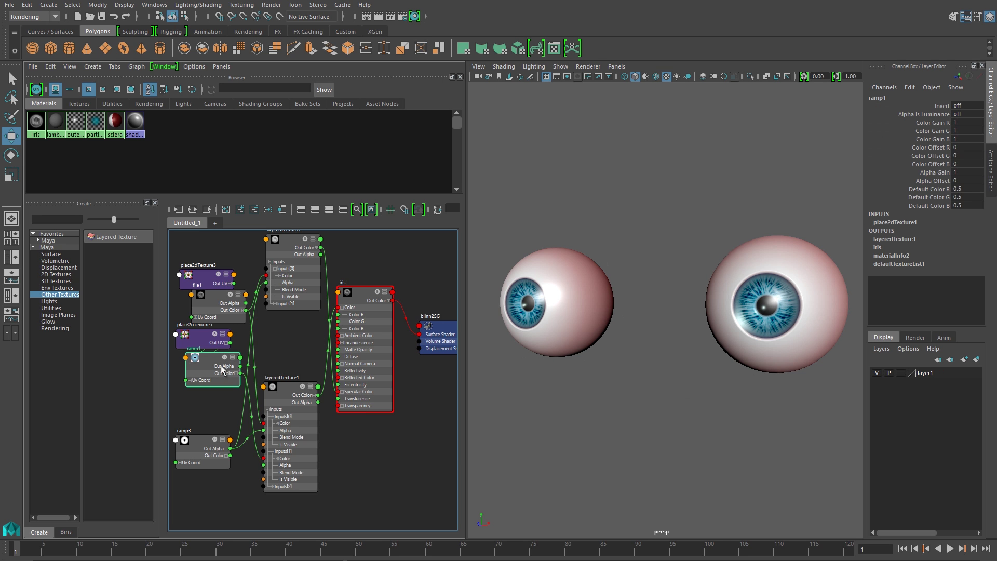
left_click(282, 391)
left_click(204, 363)
key("ctrl+a")
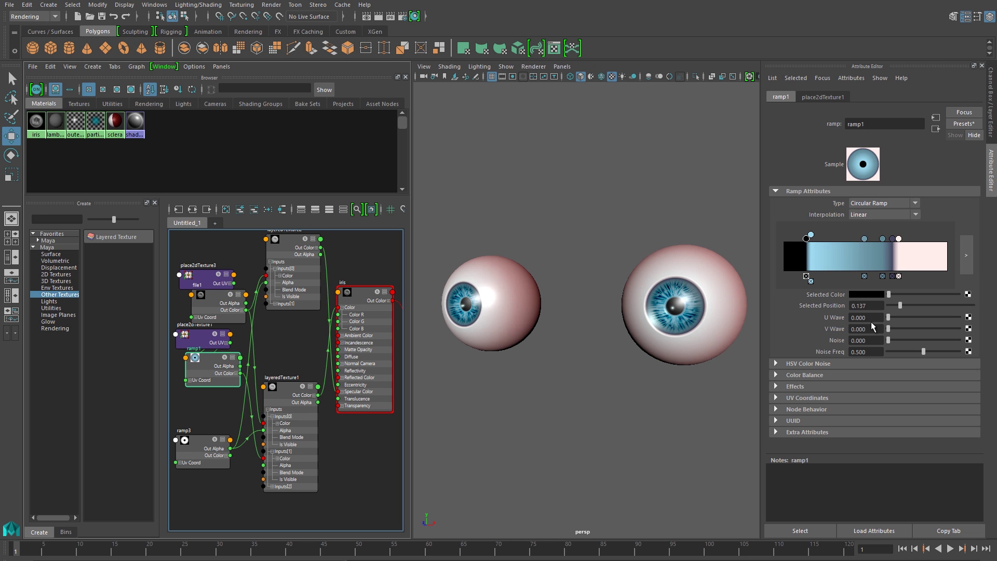
Try a green iris by recolouring the ramp's entries at 0.603, 0.492 and 0.165.
left_click(883, 239)
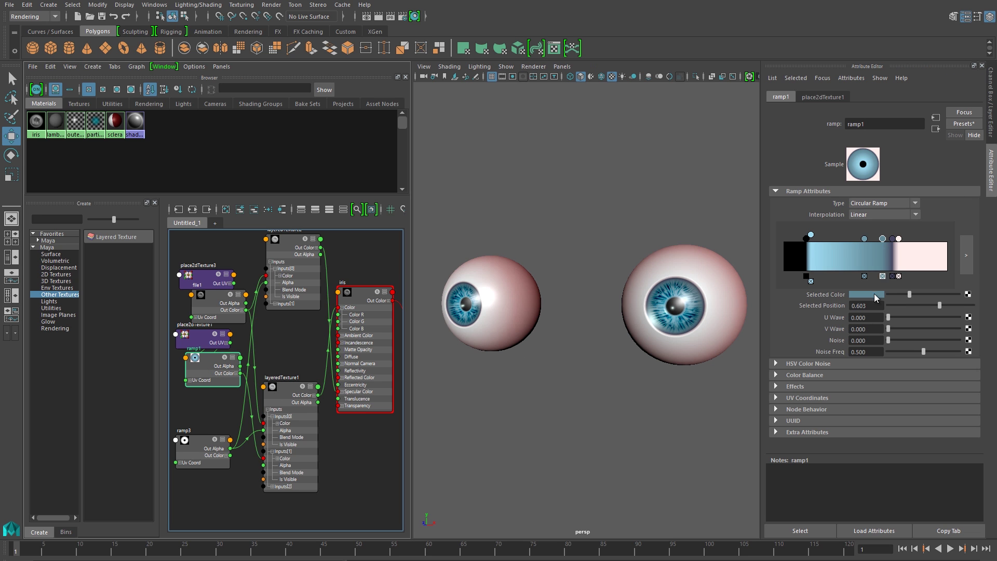
left_click(865, 295)
left_click(865, 239)
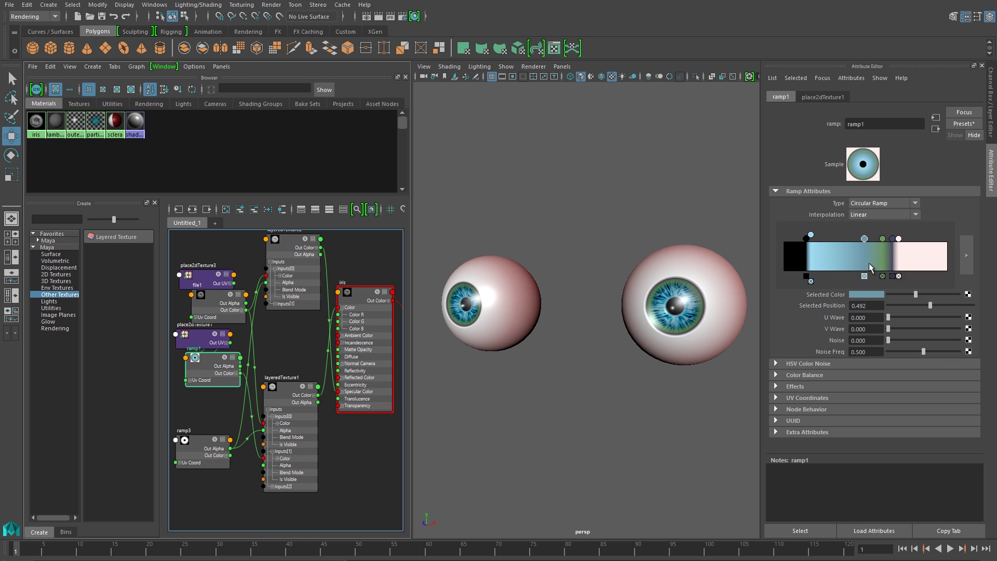
left_click(861, 295)
mouse_move(844, 321)
left_mouse_down()
mouse_move(827, 323)
mouse_move(835, 338)
mouse_move(820, 323)
mouse_move(831, 325)
mouse_move(820, 330)
mouse_move(878, 338)
mouse_move(883, 353)
mouse_move(848, 352)
mouse_move(899, 352)
mouse_move(848, 338)
mouse_move(893, 352)
left_mouse_up()
left_click(811, 235)
left_click(860, 294)
Recolour the iris ramp in brown tones: orange-brown at 0.492, dark brown at 0.603 and light peach at 0.165.
left_click(864, 239)
left_click(868, 295)
left_click(883, 239)
left_click(869, 293)
left_click(802, 288)
left_click(811, 234)
left_click(863, 294)
left_click(804, 288)
Shift the iris ramp's inner entry to pale yellow and its middle entry to golden tan, checking the eyes up close and from a distance.
left_click_drag(620, 339, 637, 332, "alt")
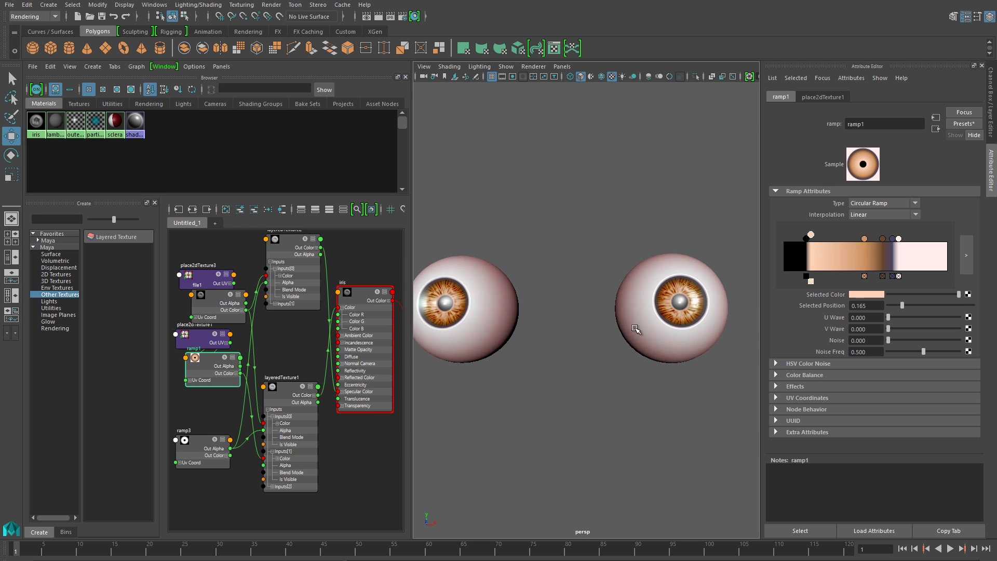
right_click_drag(637, 332, 661, 363, "alt")
middle_click_drag(662, 363, 587, 330, "alt")
left_click_drag(588, 330, 572, 341, "alt")
left_click(866, 294)
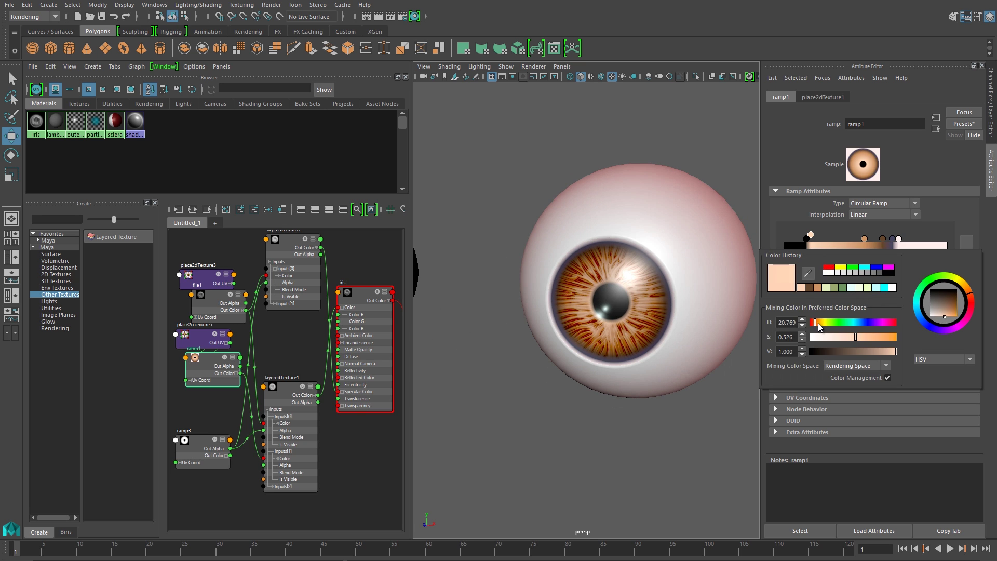
left_click_drag(818, 323, 816, 325)
left_click(865, 239)
left_click(863, 294)
scroll(590, 297, "down", 5)
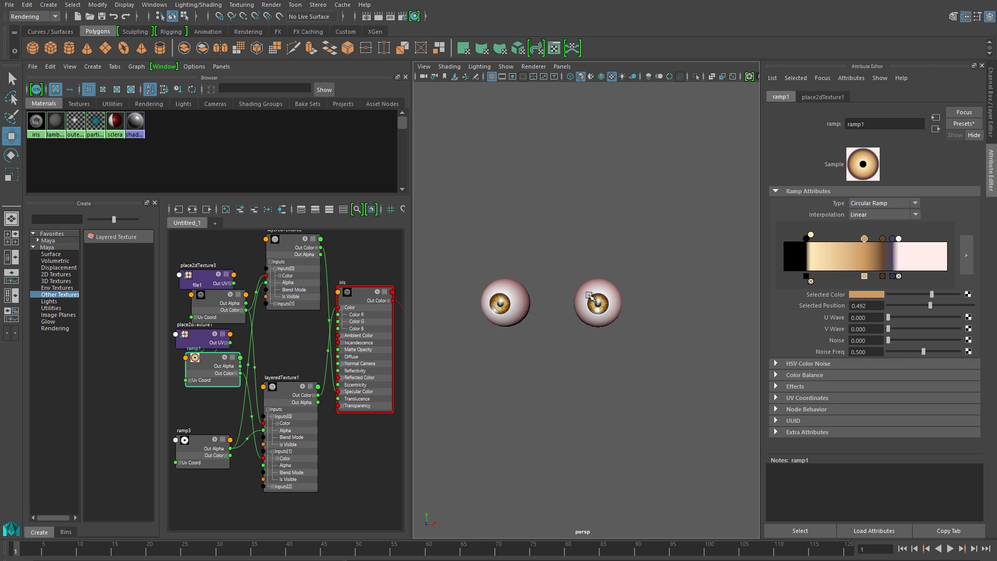
scroll(590, 297, "up", 5)
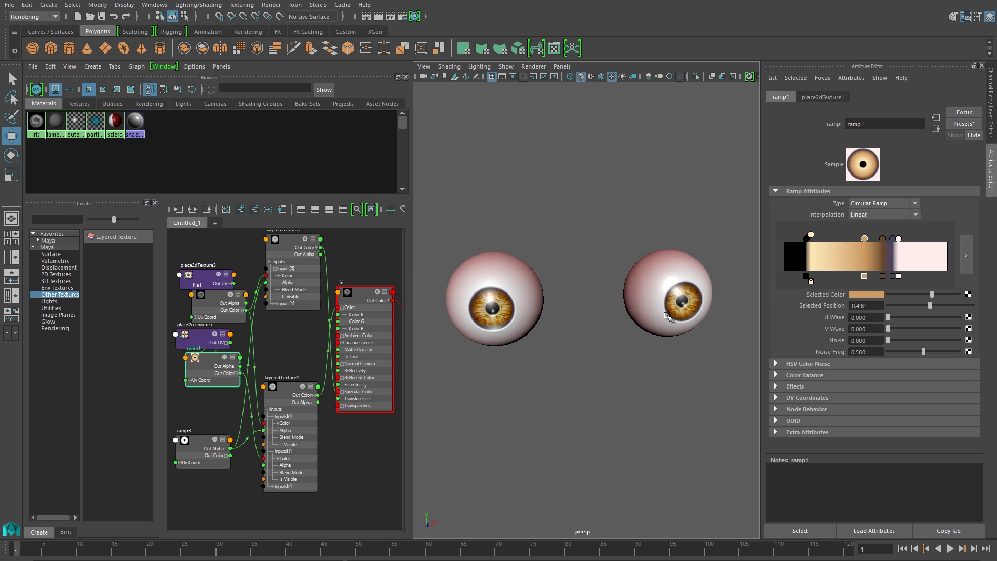